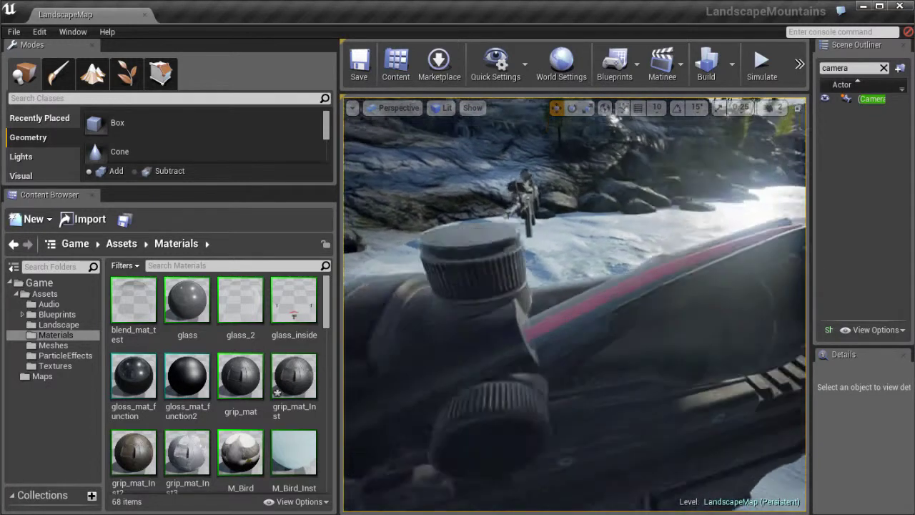
Step: Search the Materials folder for "plastic"
mouse_move(914, 386)
right_mouse_down()
mouse_move(872, 398)
mouse_move(912, 398)
right_mouse_up()
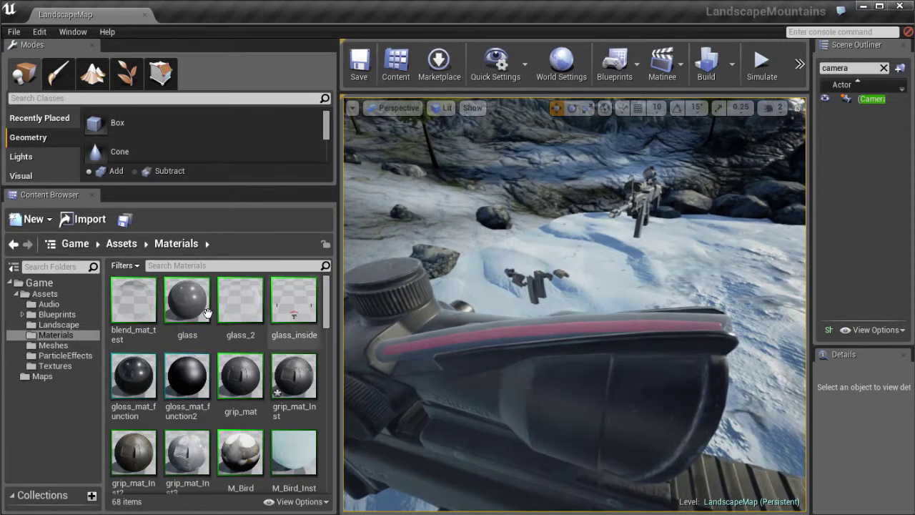
mouse_move(313, 315)
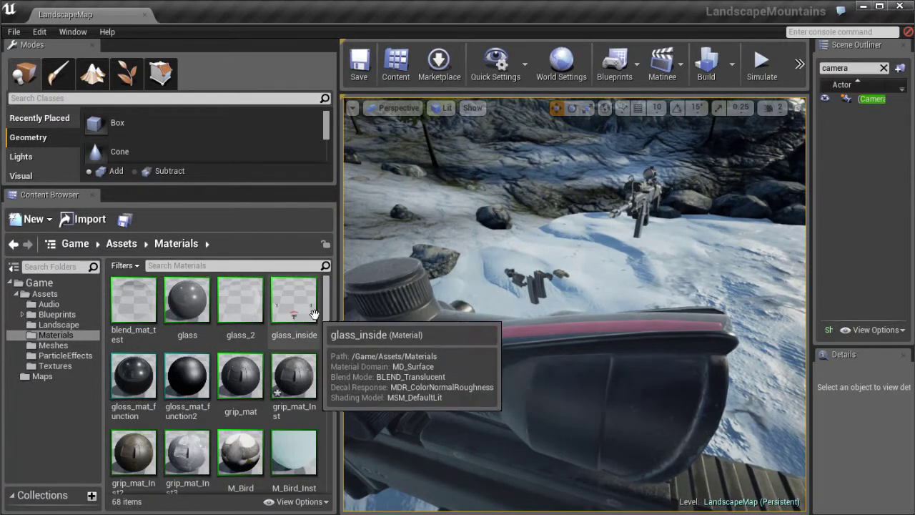
mouse_move(326, 307)
left_mouse_down()
mouse_move(329, 344)
mouse_move(332, 302)
left_mouse_up()
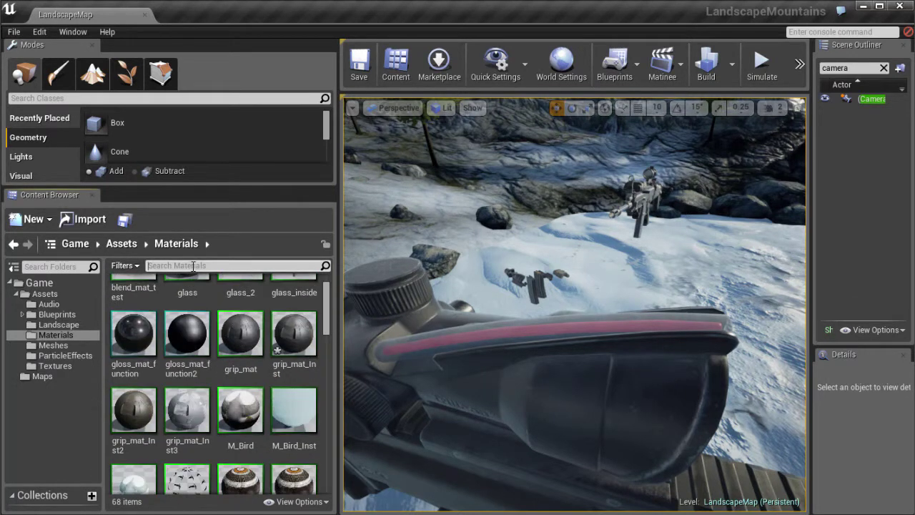
type("c")
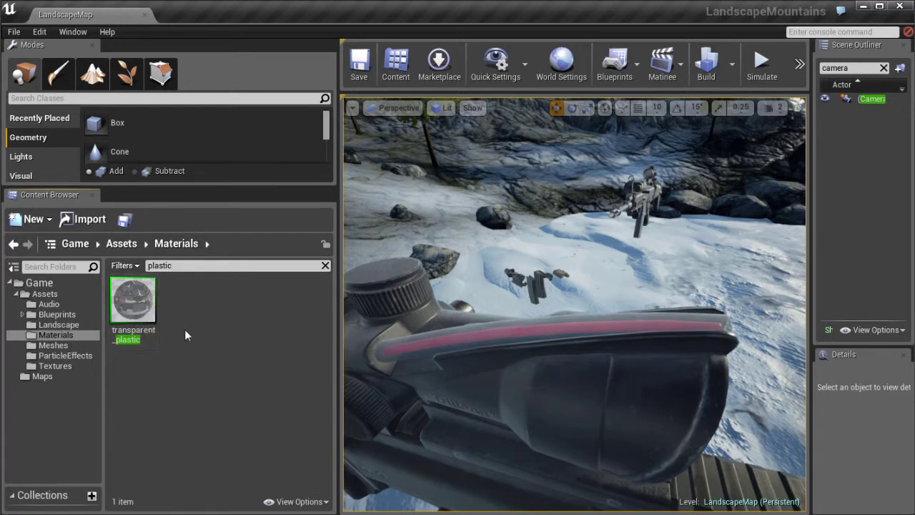
Step: Open the transparent_plastic material and bring the 0.8 constant feeding the Opacity input into view
double_click(132, 299)
right_click_drag(341, 244, 442, 292)
left_click_drag(289, 2, 156, 15)
left_click_drag(337, 63, 717, 63)
scroll(477, 322, "down", 3)
right_click_drag(499, 257, 389, 78)
scroll(368, 214, "up", 3)
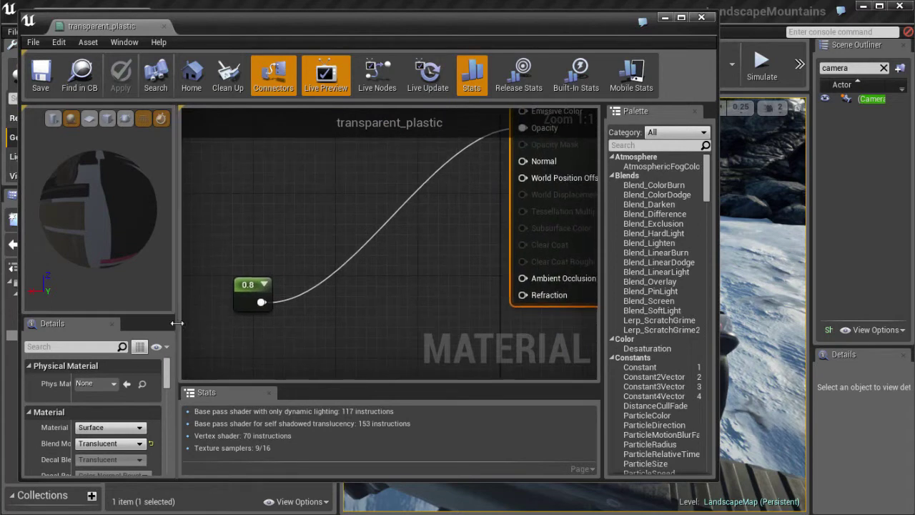
Step: Widen the material's property area and review the Blend Mode options, keeping Translucent
left_click_drag(176, 321, 249, 326)
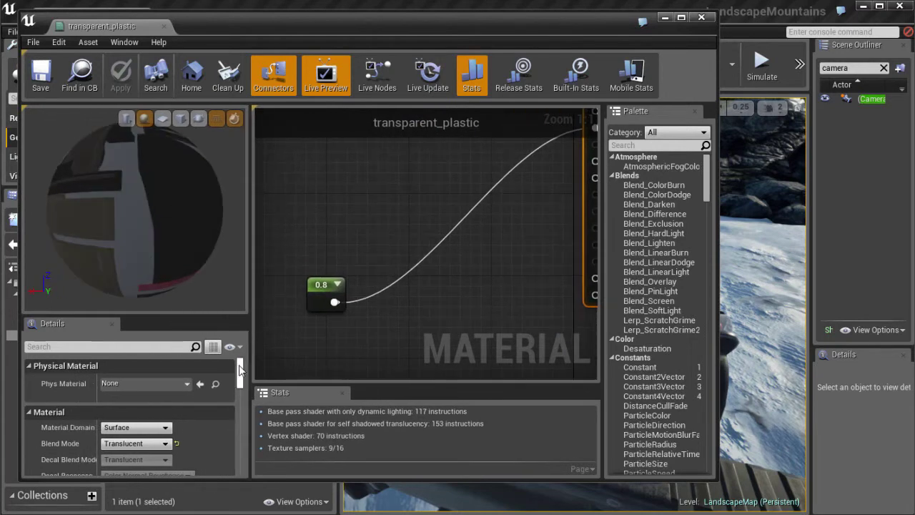
left_click_drag(213, 25, 206, 27)
scroll(231, 382, "down", 2)
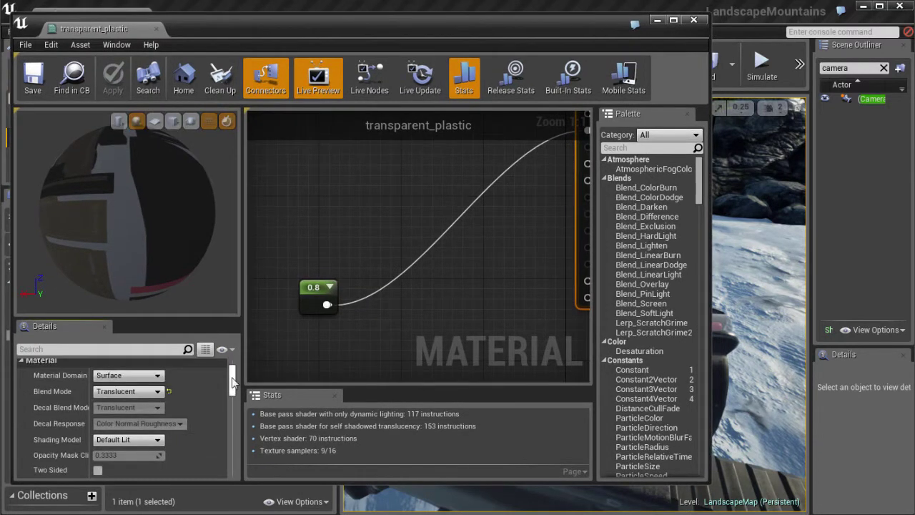
scroll(231, 382, "up", 2)
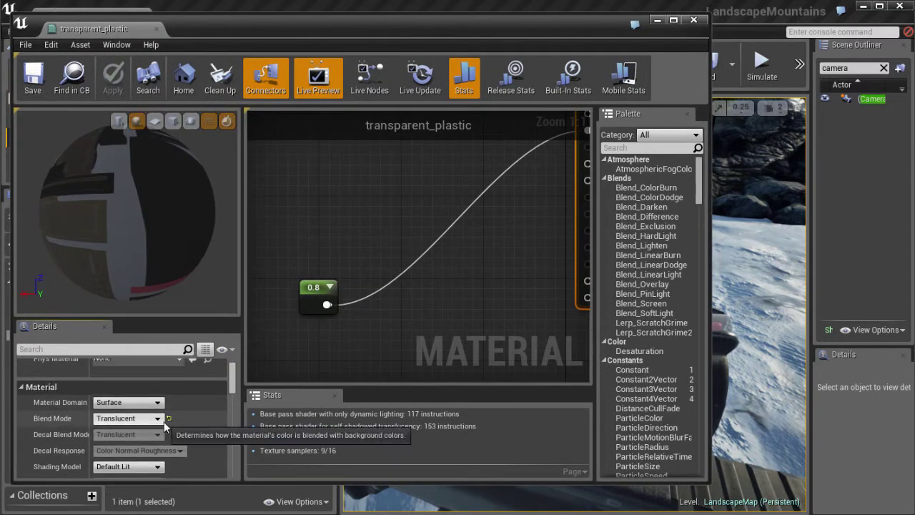
left_click(150, 419)
left_click(123, 444)
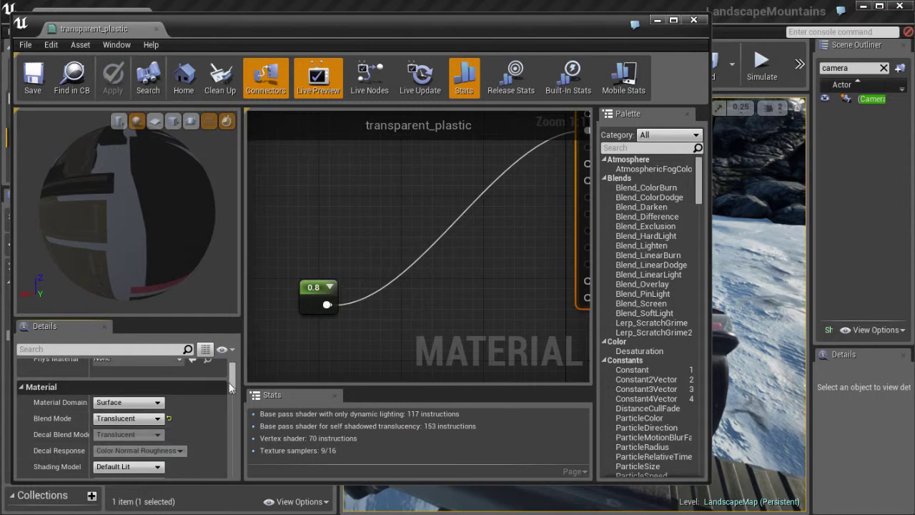
Step: Review the Translucency Lighting Mode options of the material, keeping TLM Surface
scroll(230, 387, "down", 5)
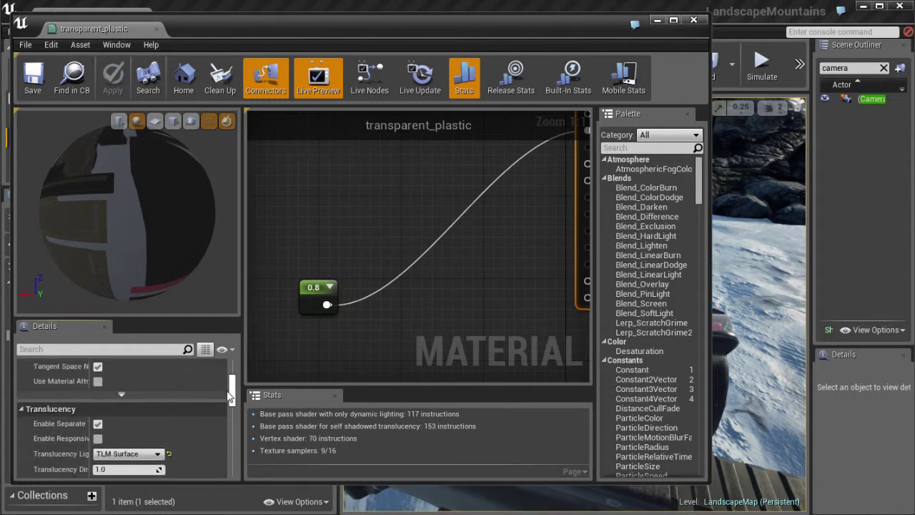
scroll(231, 398, "down", 2)
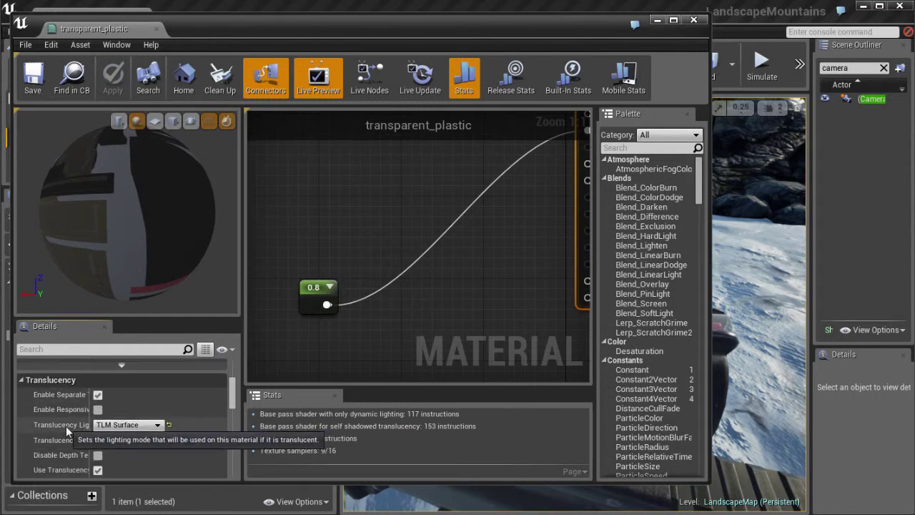
mouse_move(85, 424)
left_mouse_down()
mouse_move(145, 424)
mouse_move(98, 424)
left_mouse_up()
left_click(139, 424)
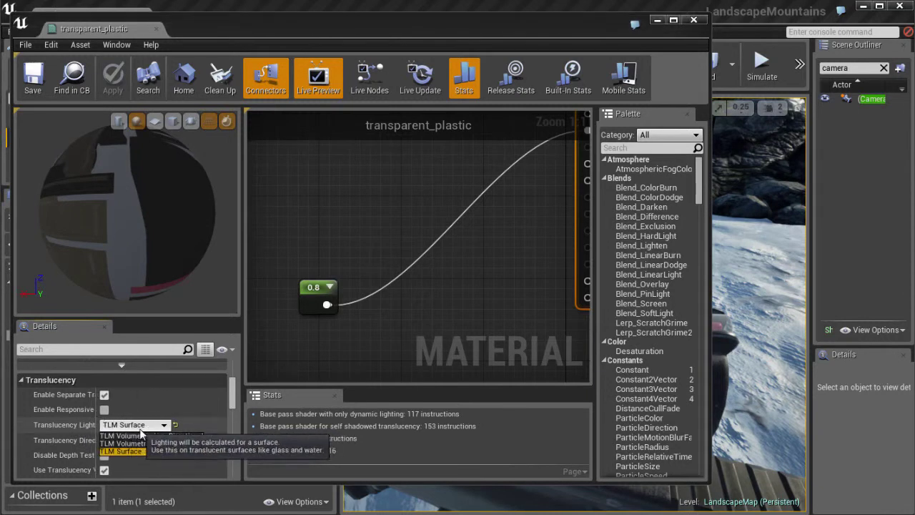
left_click(135, 452)
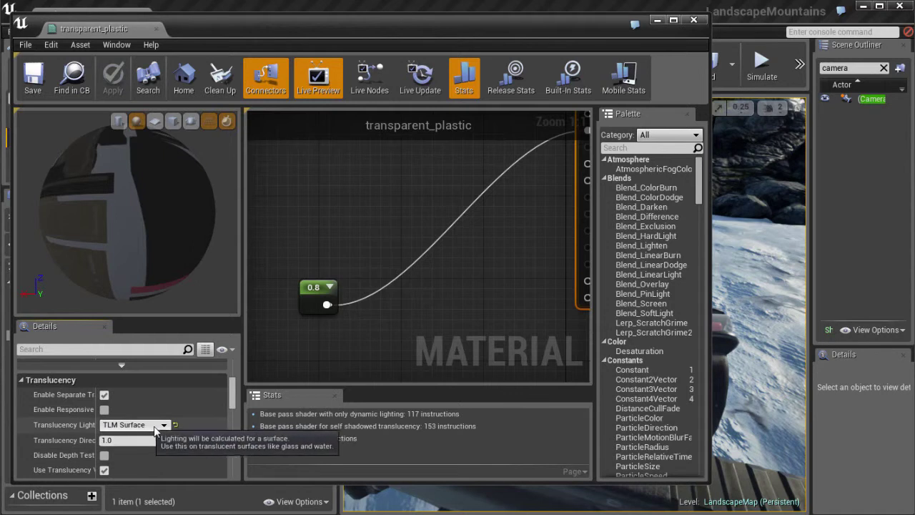
left_click(153, 426)
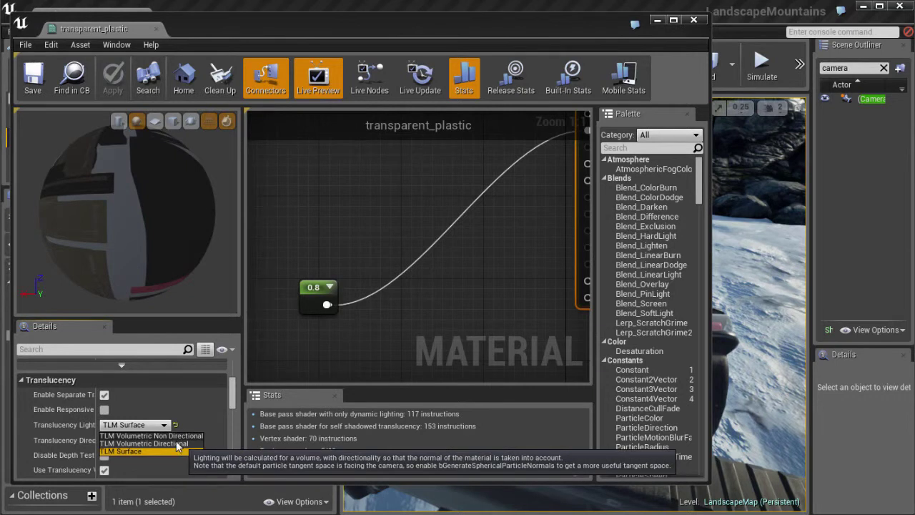
left_click(127, 452)
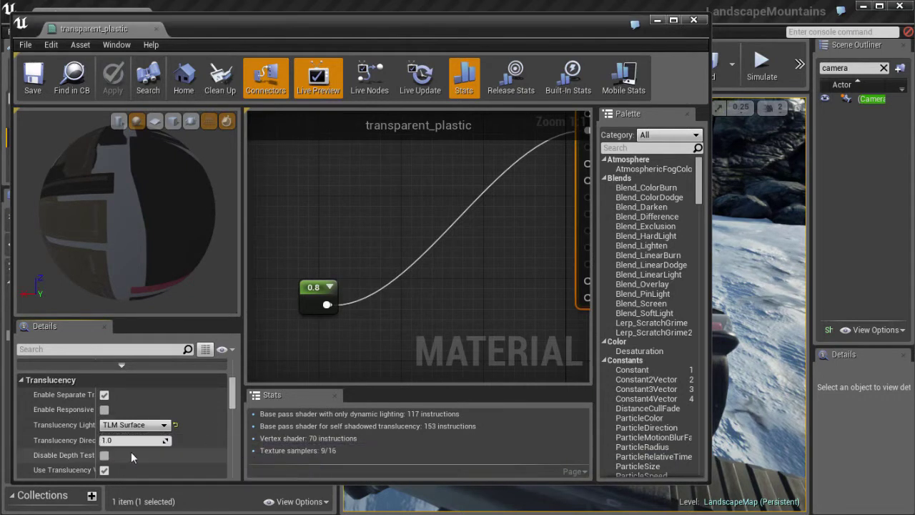
Step: Enlarge the graph area and move the 0.8 constant node closer to the material's Opacity input
right_click_drag(348, 233, 335, 260)
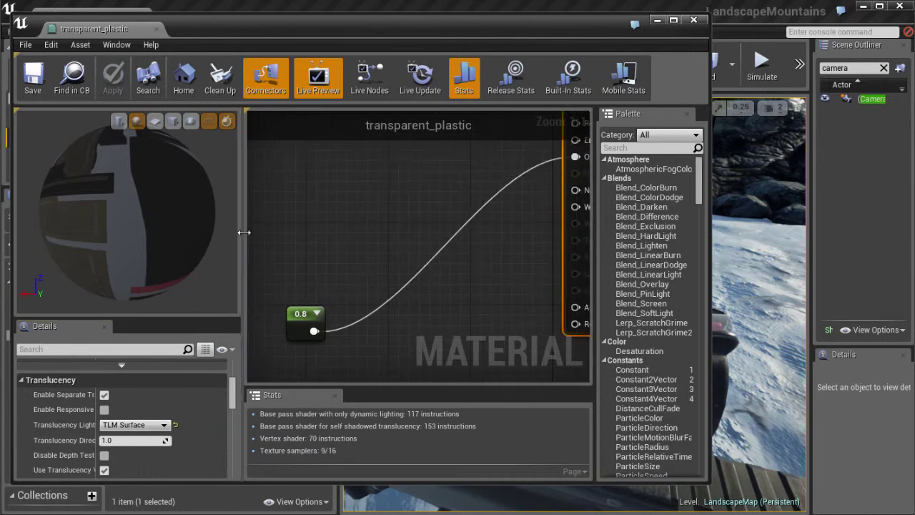
left_click_drag(240, 230, 147, 230)
scroll(355, 227, "down", 1)
right_click_drag(348, 242, 338, 252)
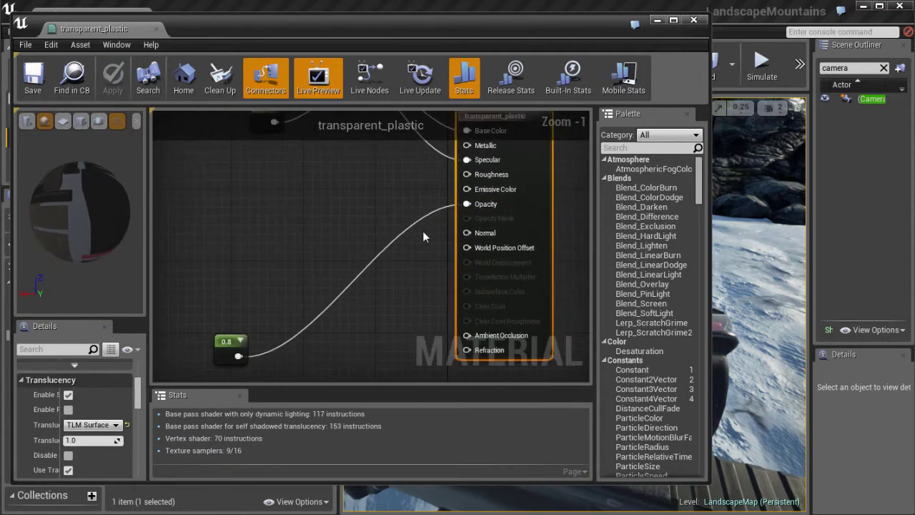
left_click_drag(230, 340, 263, 279)
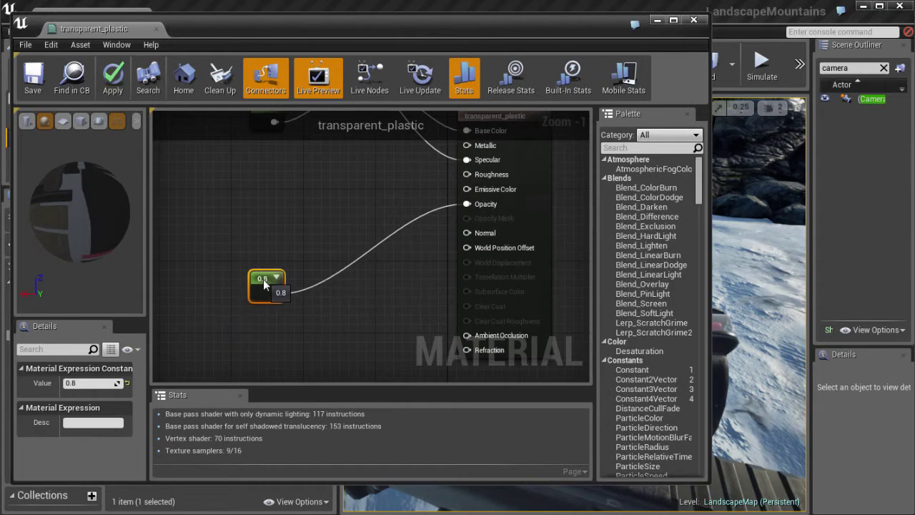
right_click_drag(206, 262, 232, 273)
left_click_drag(283, 290, 274, 290)
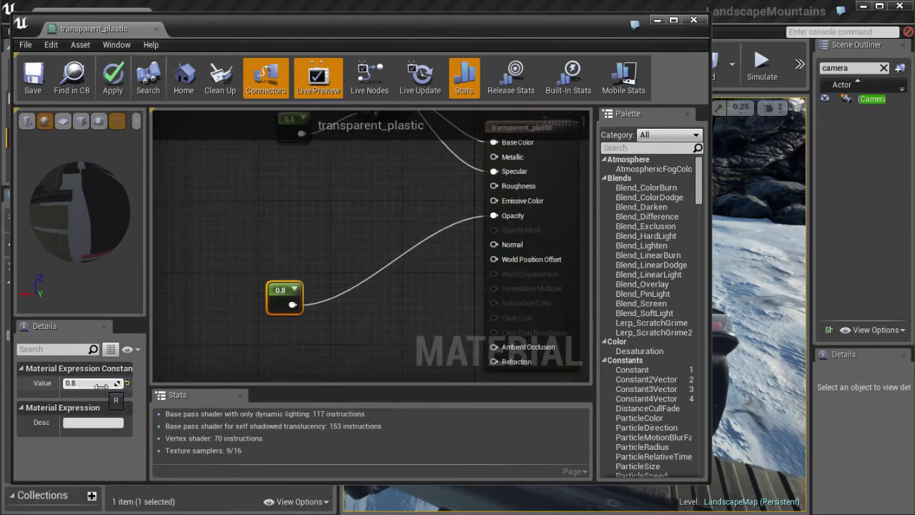
Step: Spread out the Texture Sample, Multiply and 0.5 constant nodes that feed Base Color and Specular
right_click_drag(325, 236, 282, 214)
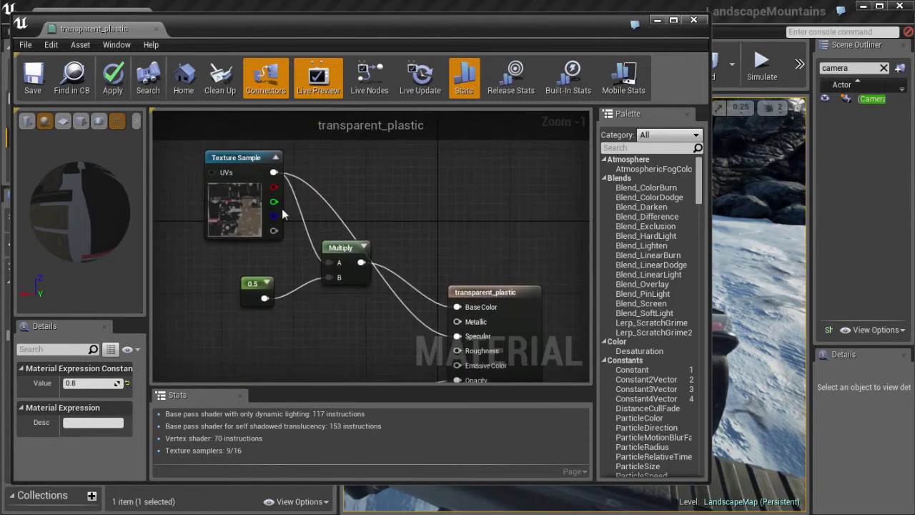
left_click_drag(236, 157, 208, 151)
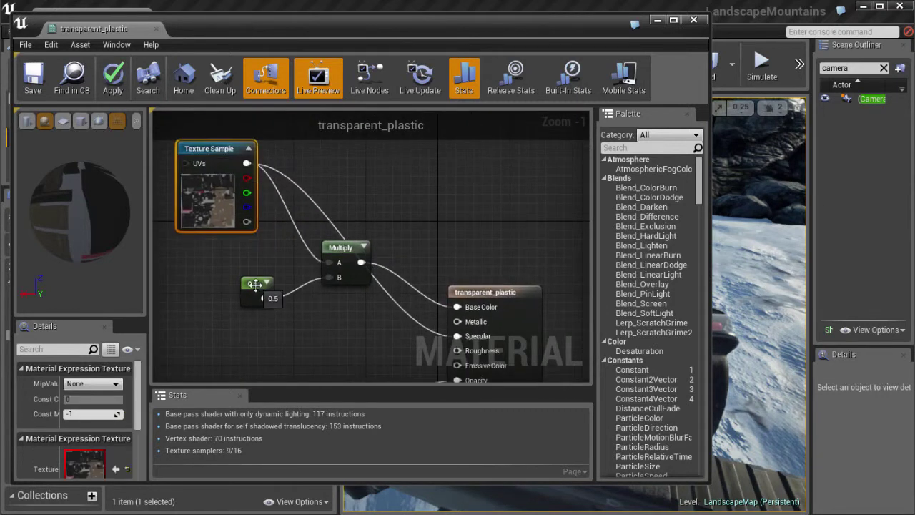
left_click_drag(255, 284, 228, 311)
left_click_drag(220, 155, 210, 165)
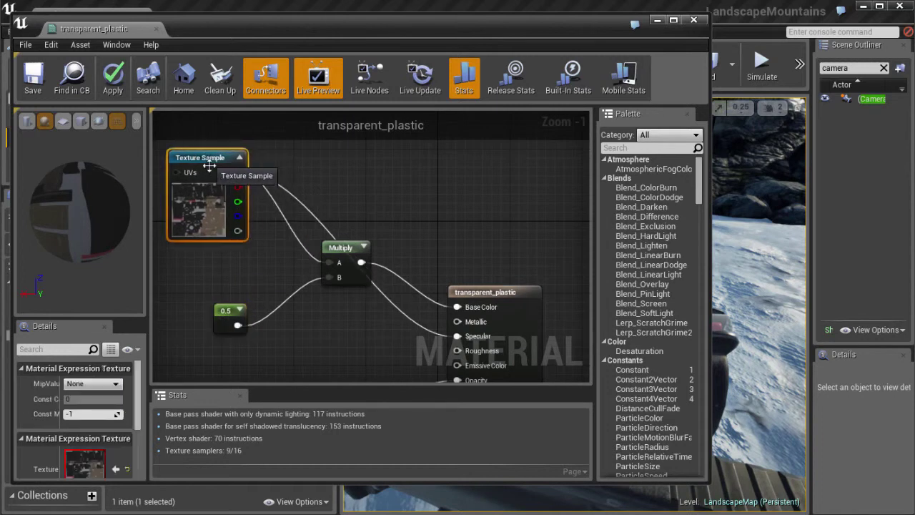
left_click_drag(348, 250, 334, 255)
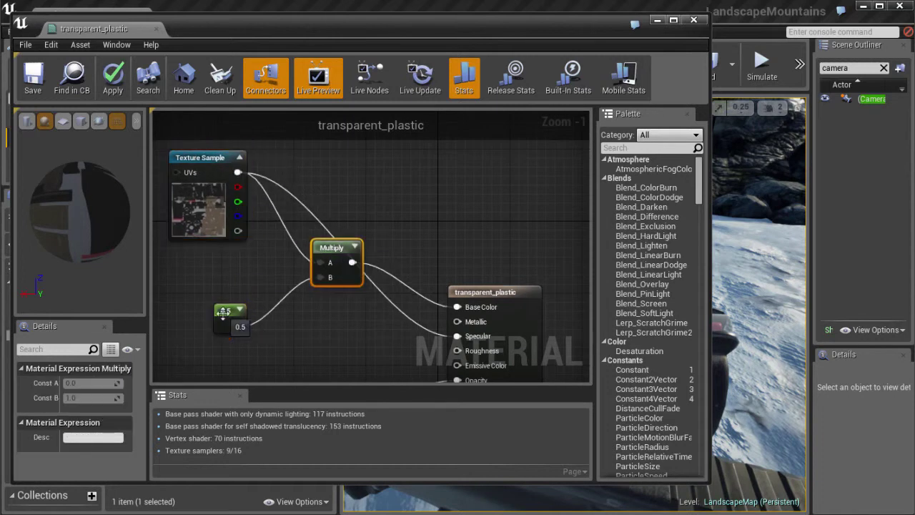
left_click_drag(223, 311, 228, 327)
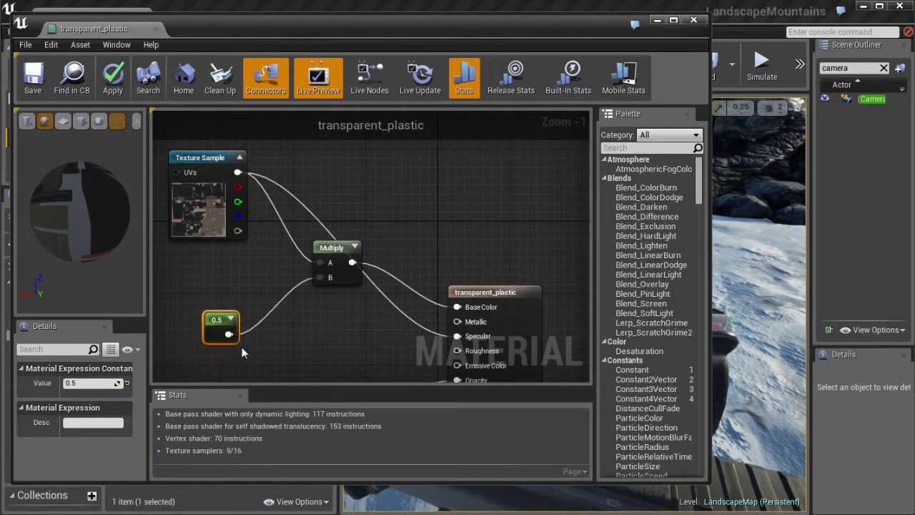
left_click_drag(207, 325, 205, 323)
right_click_drag(315, 344, 314, 336)
left_click_drag(337, 240, 331, 244)
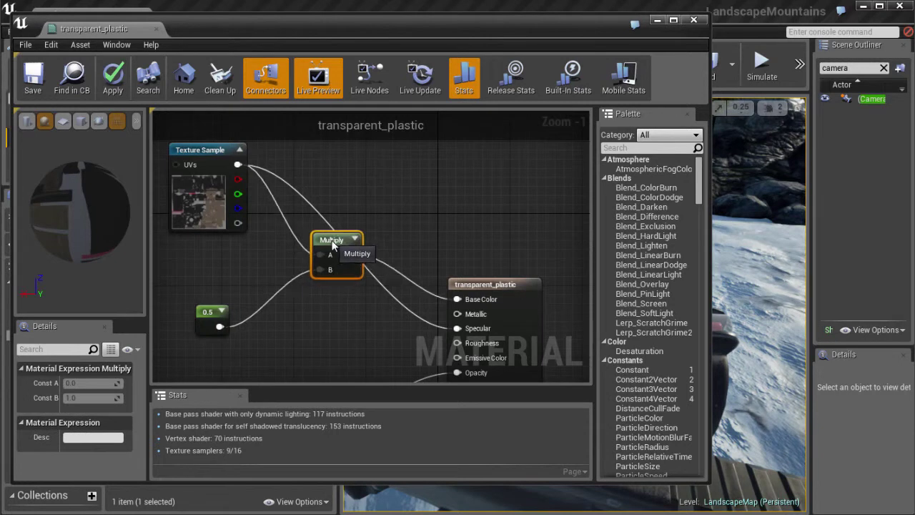
Step: Select the 0.5 constant and examine how it is multiplied with the texture for Base Color
left_click(205, 319)
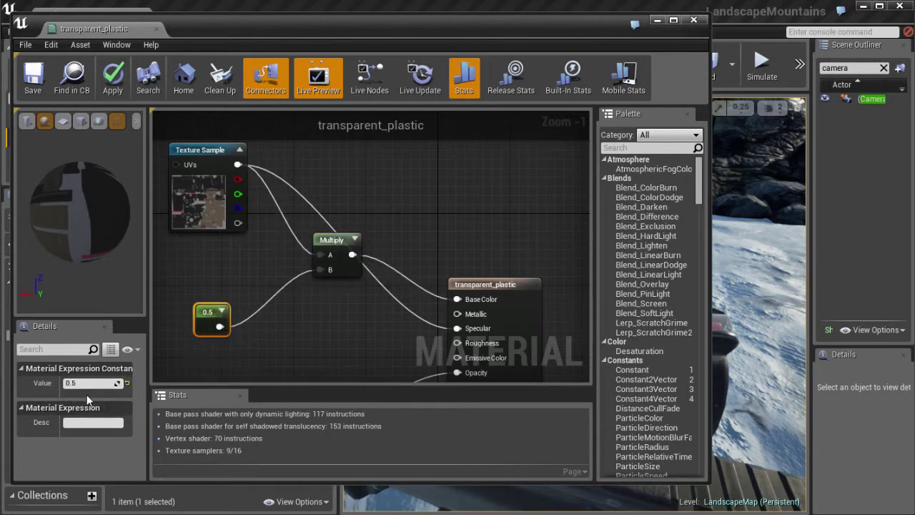
right_click_drag(223, 281, 259, 283)
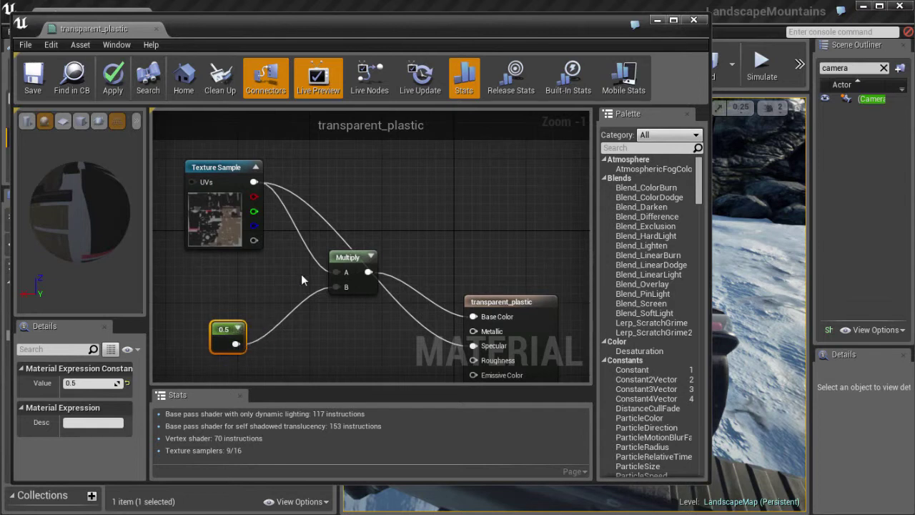
right_click_drag(326, 333, 327, 330)
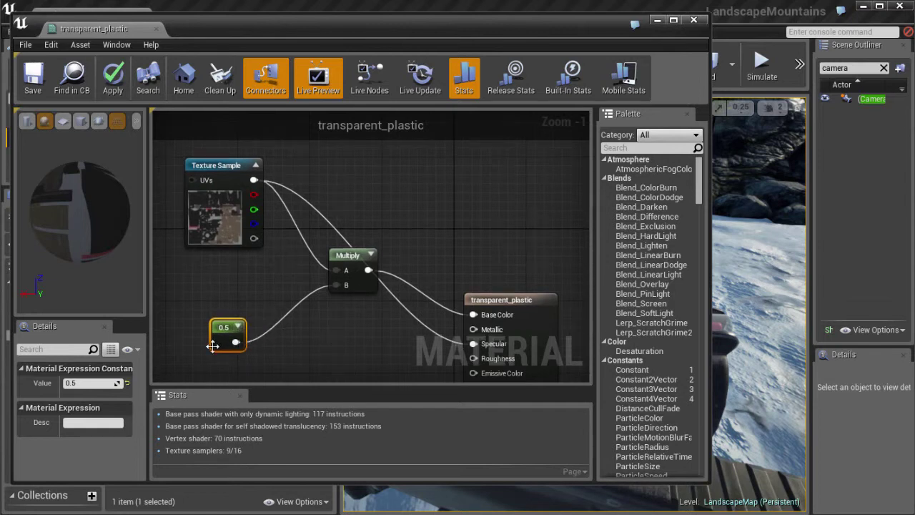
right_click_drag(259, 288, 260, 286)
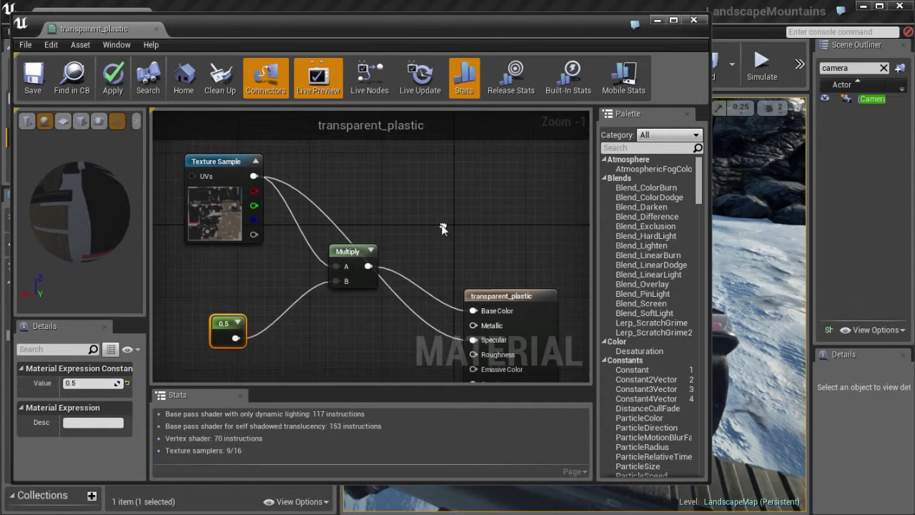
right_click_drag(284, 306, 276, 305)
left_click_drag(203, 37, 208, 41)
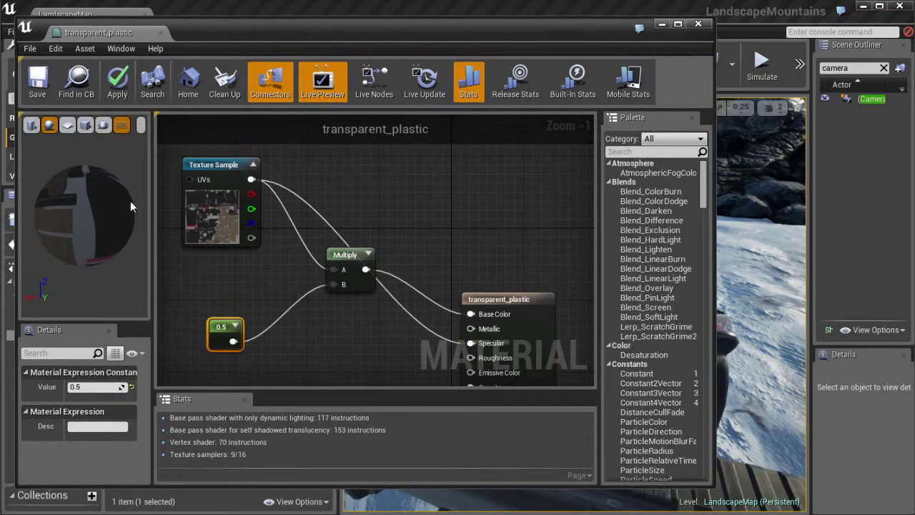
Step: Close the transparent_plastic material without applying the changes and view the rifle scope in the level
left_click(698, 25)
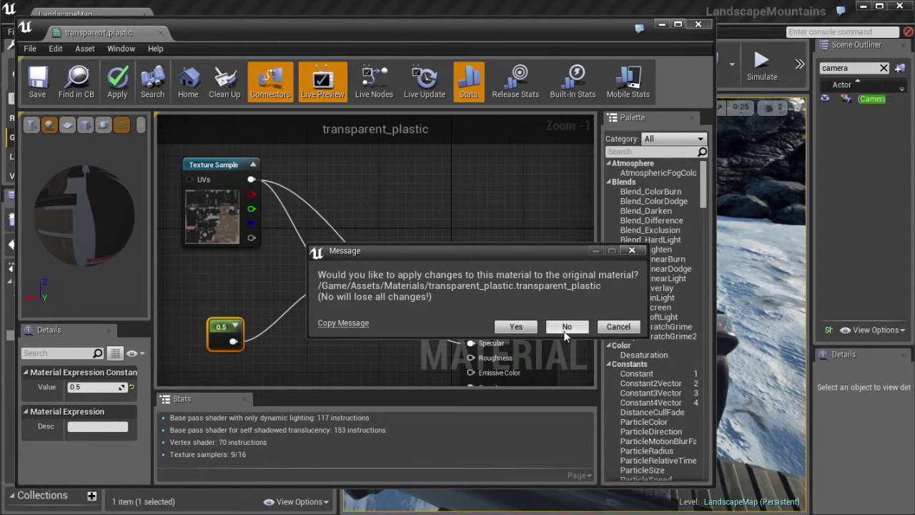
left_click(611, 327)
left_click(698, 25)
left_click(567, 326)
mouse_move(501, 353)
right_mouse_down()
mouse_move(486, 363)
mouse_move(470, 358)
mouse_move(502, 351)
right_mouse_up()
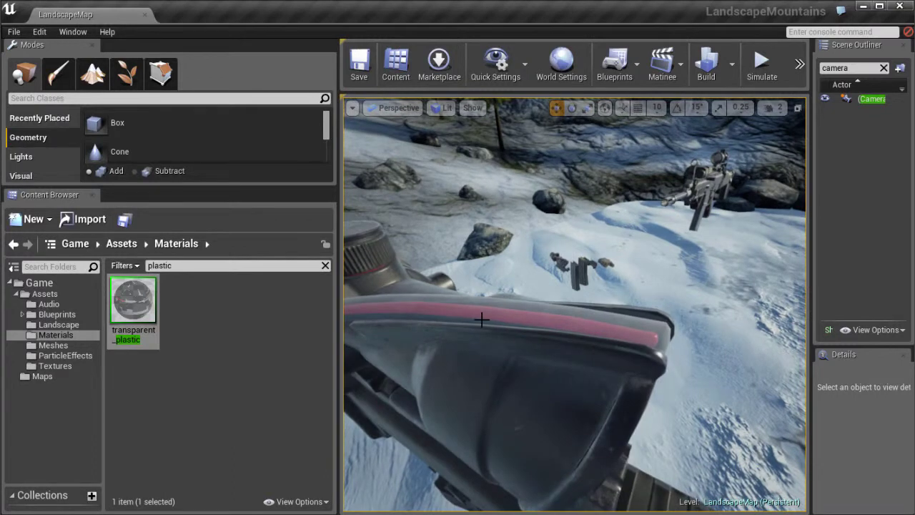
right_click_drag(481, 320, 470, 322)
Step: Reopen the transparent_plastic material and move the Texture Sample node away from the Multiply node
double_click(151, 307)
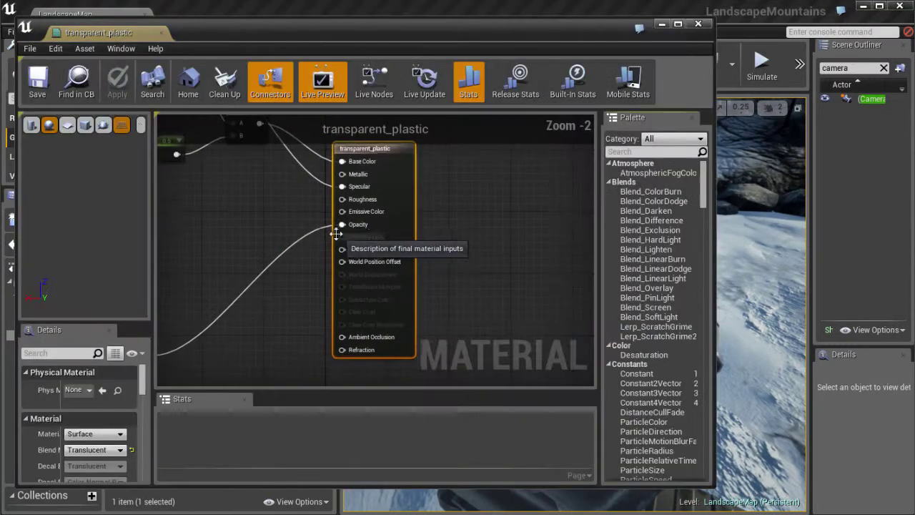
right_click_drag(336, 234, 485, 334)
scroll(226, 178, "down", 2)
right_click_drag(223, 191, 231, 243)
scroll(228, 243, "up", 4)
right_click_drag(324, 210, 242, 248)
left_click_drag(273, 207, 250, 202)
left_click_drag(227, 32, 310, 33)
left_click_drag(334, 216, 323, 217)
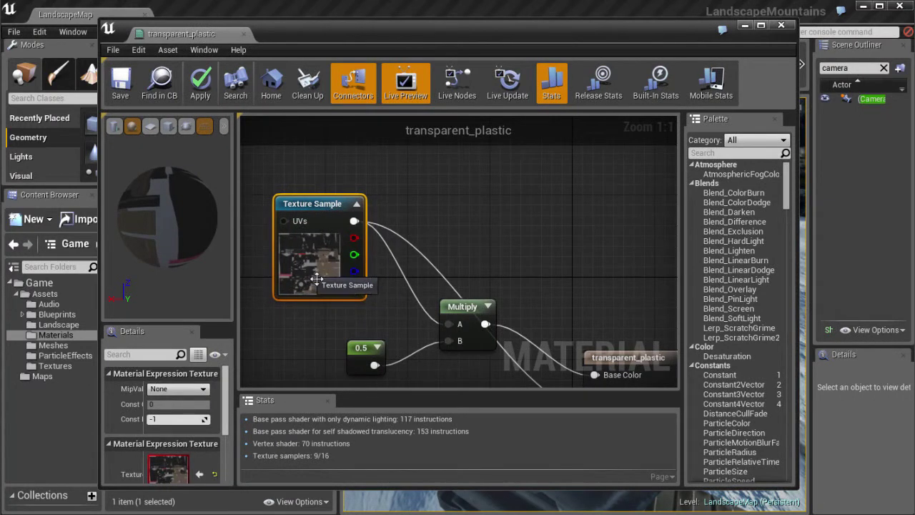
left_click_drag(314, 214, 315, 203)
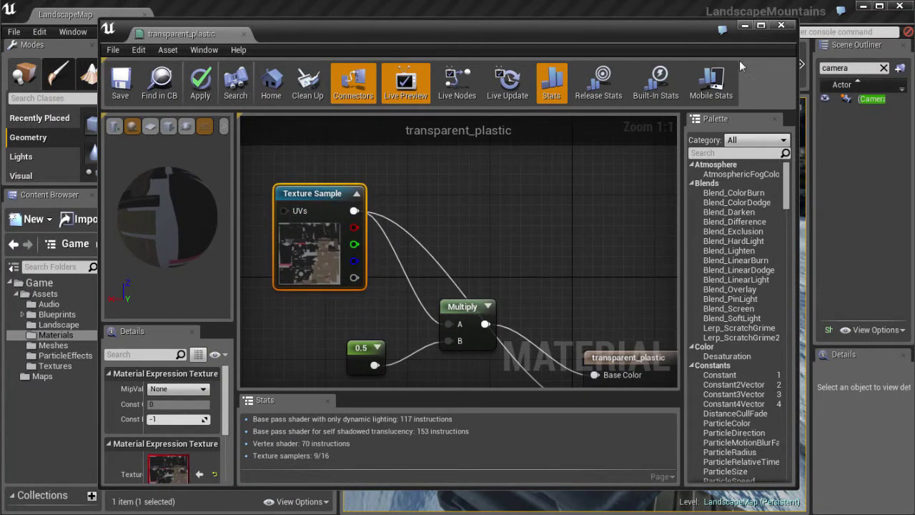
Step: Close the transparent_plastic material without applying the changes and search the Materials folder for "glass"
left_click(780, 26)
left_click(567, 326)
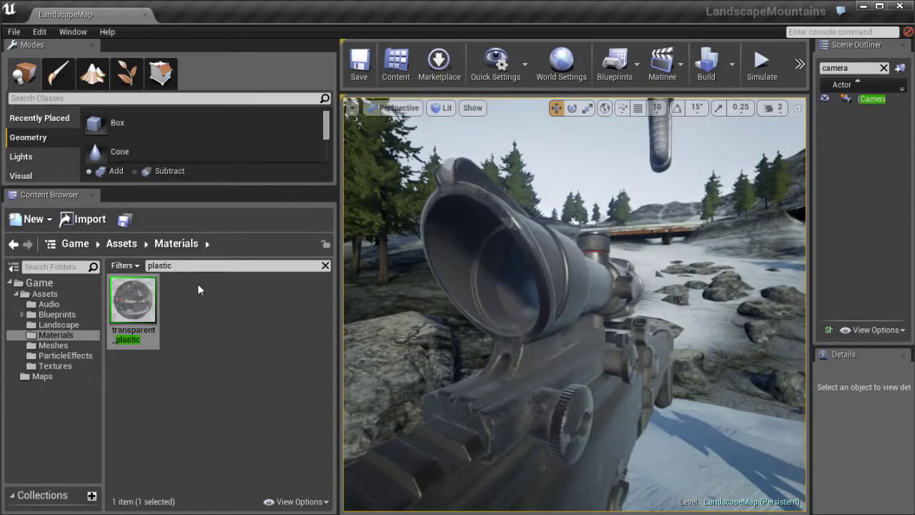
type("glass")
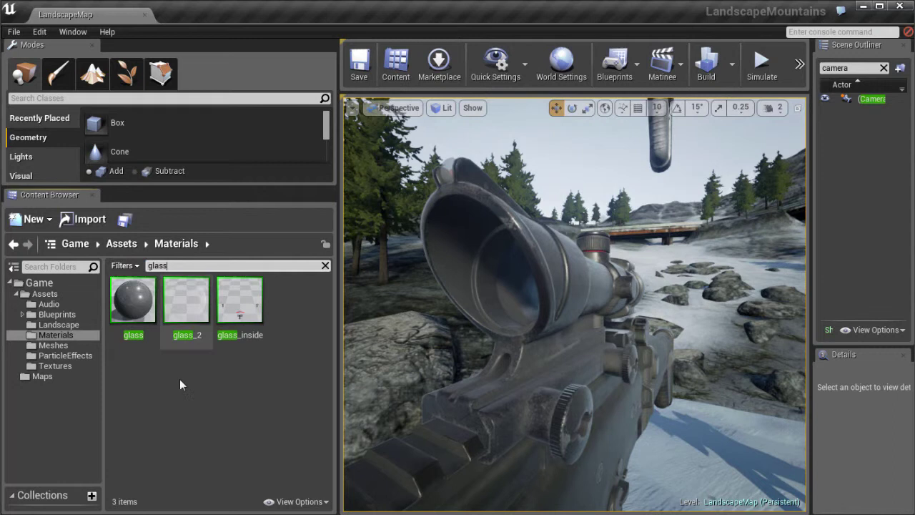
Step: Open the glass material, enlarge its preview and reposition the constant node feeding Roughness
double_click(132, 299)
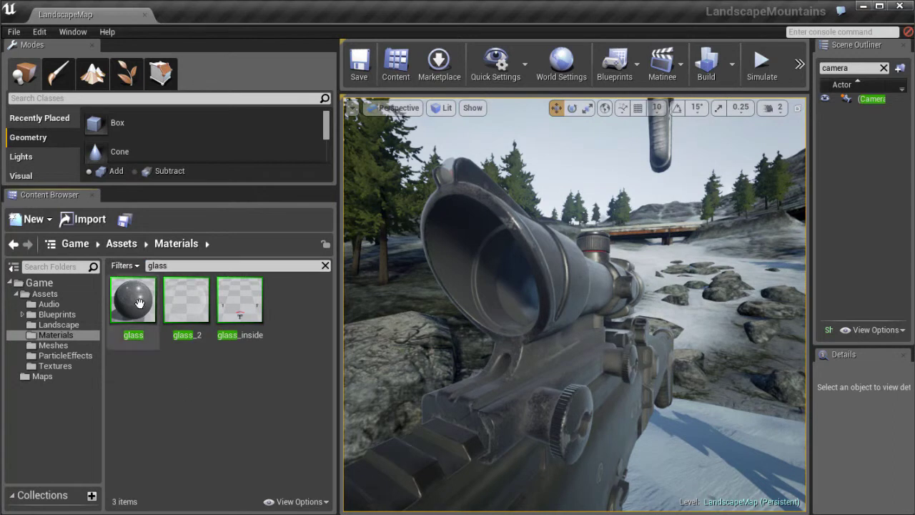
left_click_drag(308, 34, 226, 35)
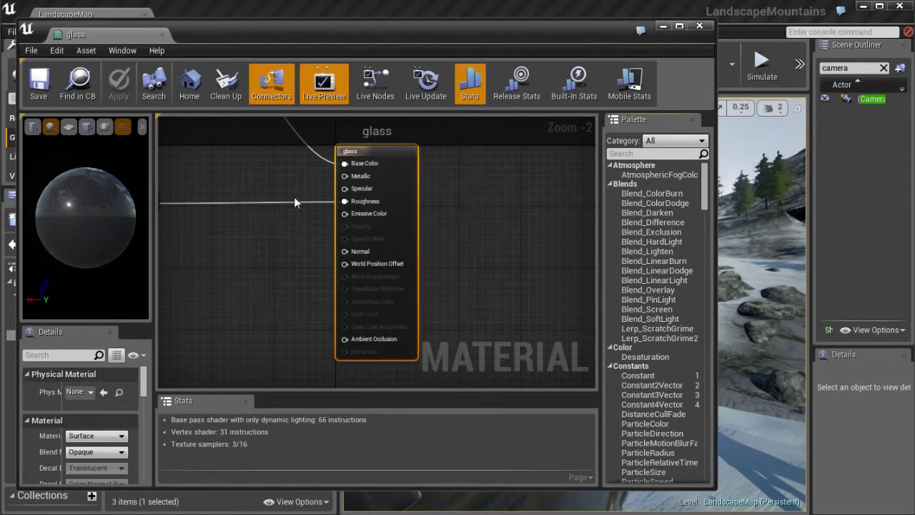
right_click_drag(294, 196, 416, 235)
mouse_move(343, 210)
right_mouse_down()
mouse_move(273, 229)
mouse_move(336, 208)
right_mouse_up()
scroll(273, 235, "up", 1)
left_click_drag(235, 247, 263, 245)
left_click_drag(152, 225, 232, 229)
scroll(299, 240, "up", 1)
Step: Try a Roughness constant of 1 on the glass material and return it to 0
left_click(107, 388)
type("1")
key("Return")
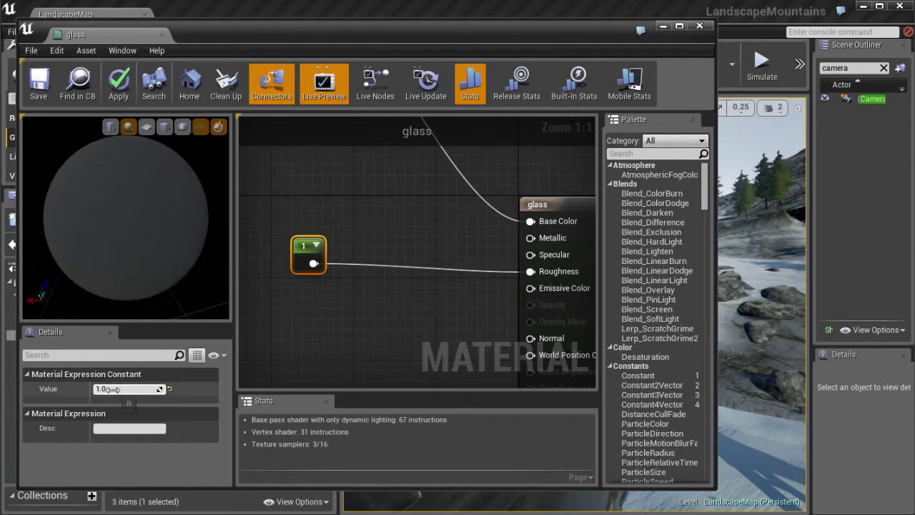
key("Return")
left_click(172, 232)
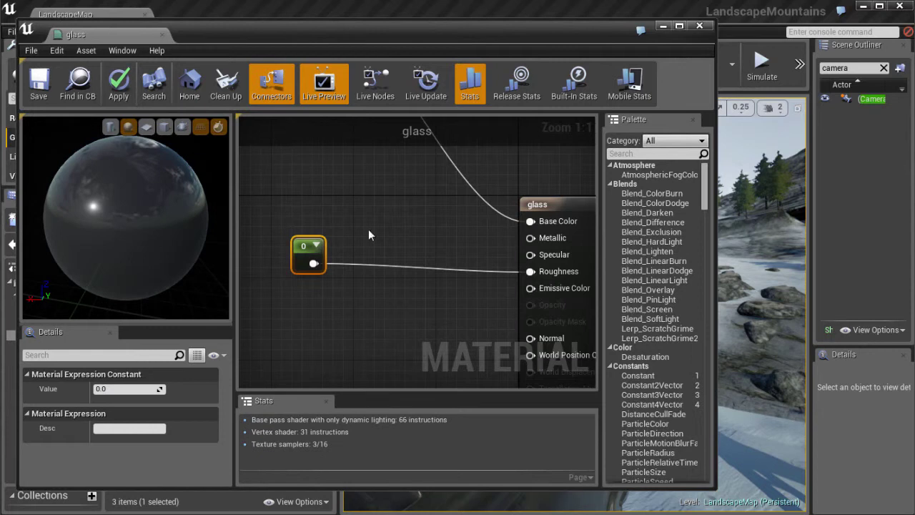
Step: Move the Constant3Vector node feeding Base Color closer to the Roughness constant
right_click_drag(388, 235, 357, 251)
scroll(371, 312, "down", 2)
right_click_drag(333, 164, 376, 256)
left_click_drag(300, 177, 298, 252)
right_click_drag(441, 268, 425, 186)
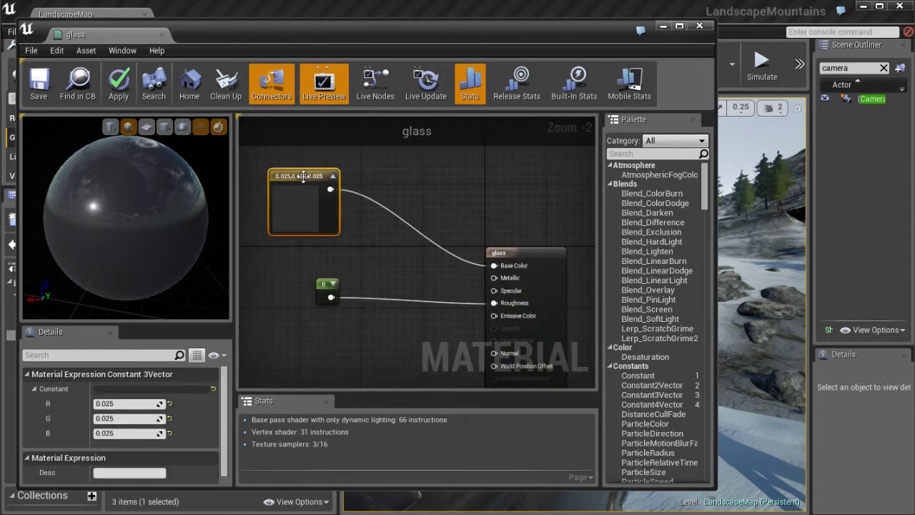
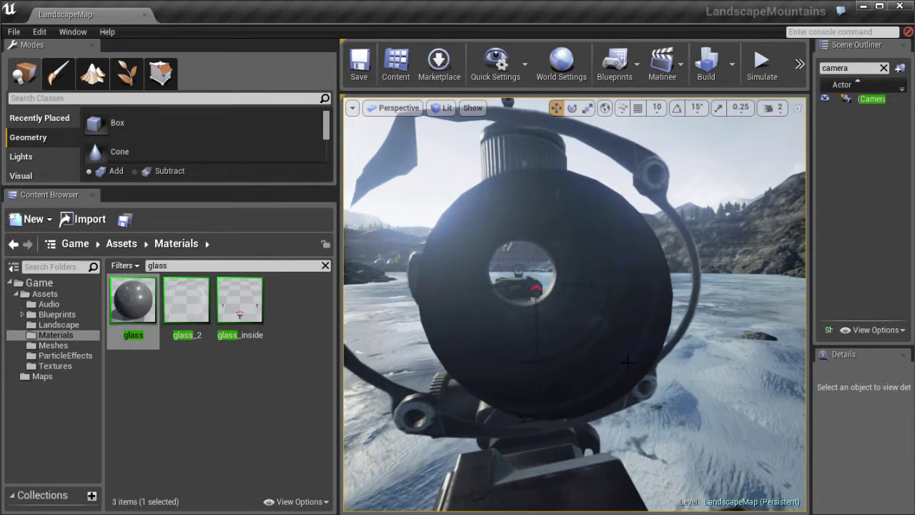
Step: Examine the rifle scope's rear lens and reticle in the level
left_click(550, 289)
right_click(544, 285)
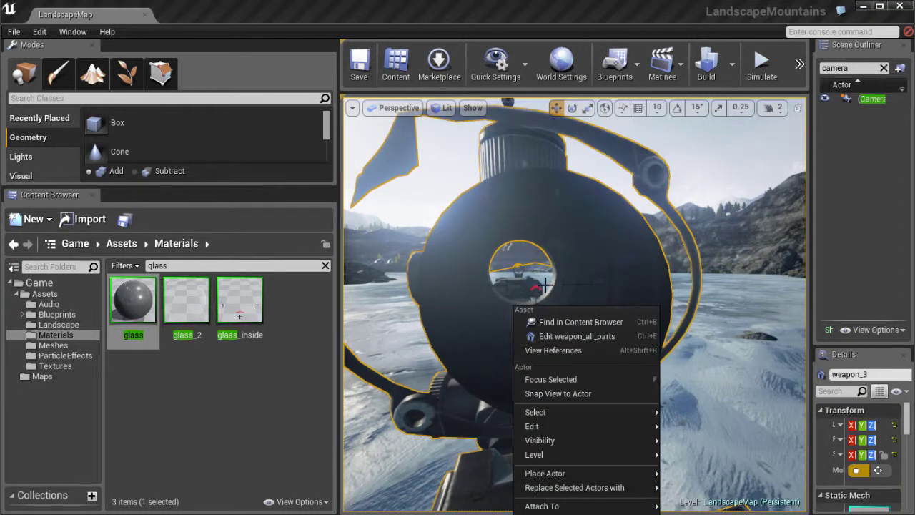
key("Escape")
left_click_drag(638, 241, 600, 255, "alt")
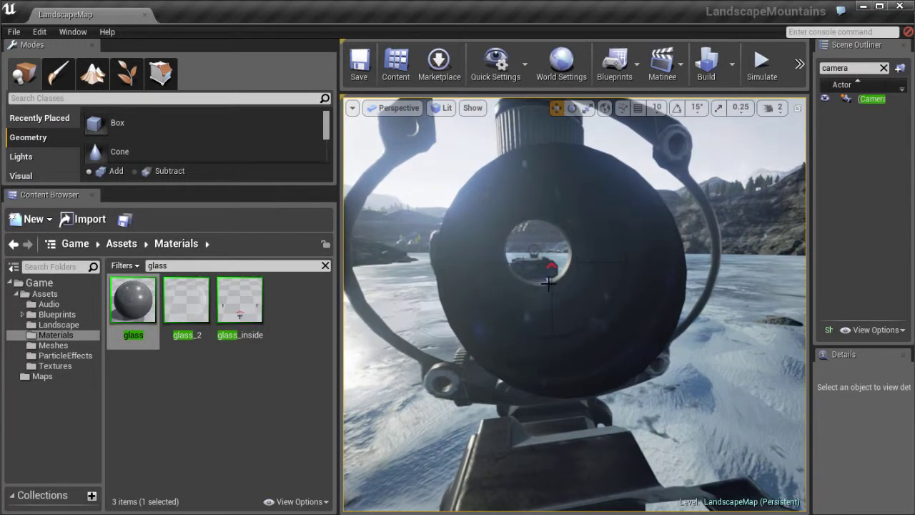
Step: Switch to Maya and select the scope body together with the small plane inside it, using wireframe display
key("alt+Tab")
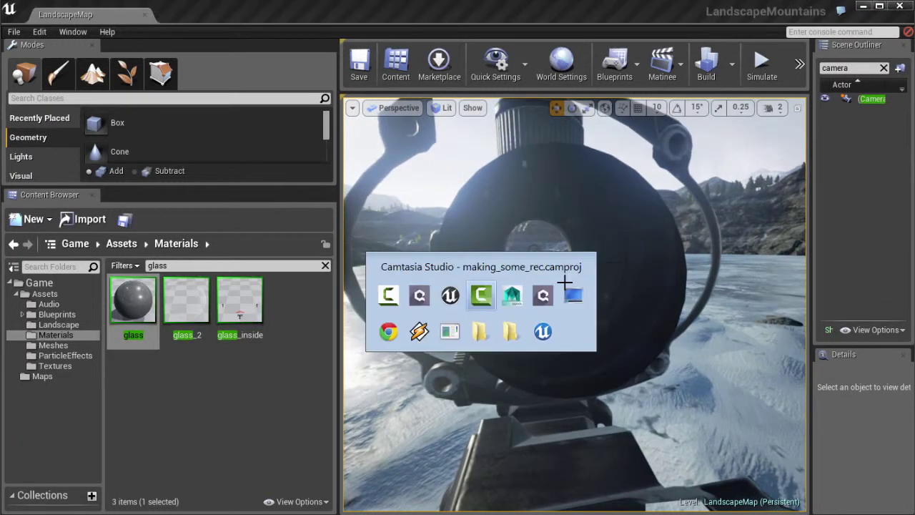
left_click(511, 296)
scroll(468, 241, "up", 5)
left_click_drag(490, 236, 515, 245, "alt")
left_click(503, 236)
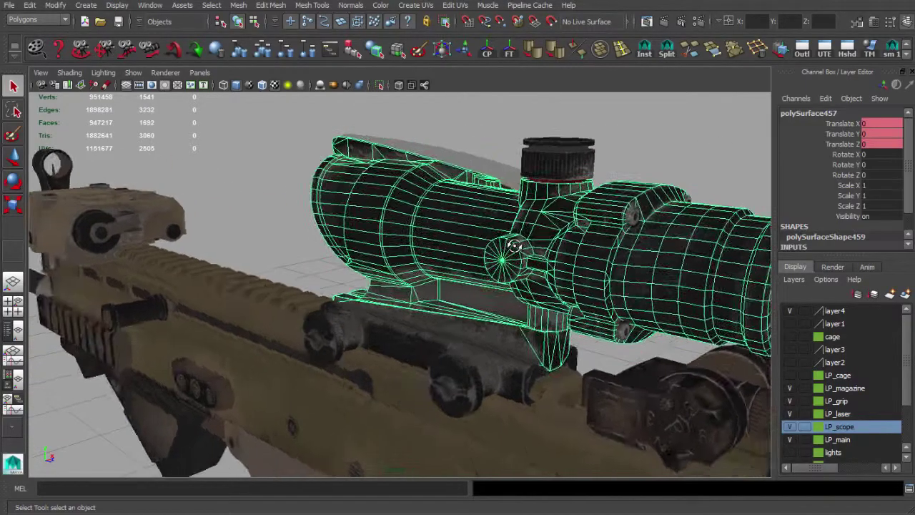
key("4")
middle_click_drag(514, 245, 413, 267, "alt")
left_click_drag(412, 267, 455, 298, "alt")
left_click(478, 302)
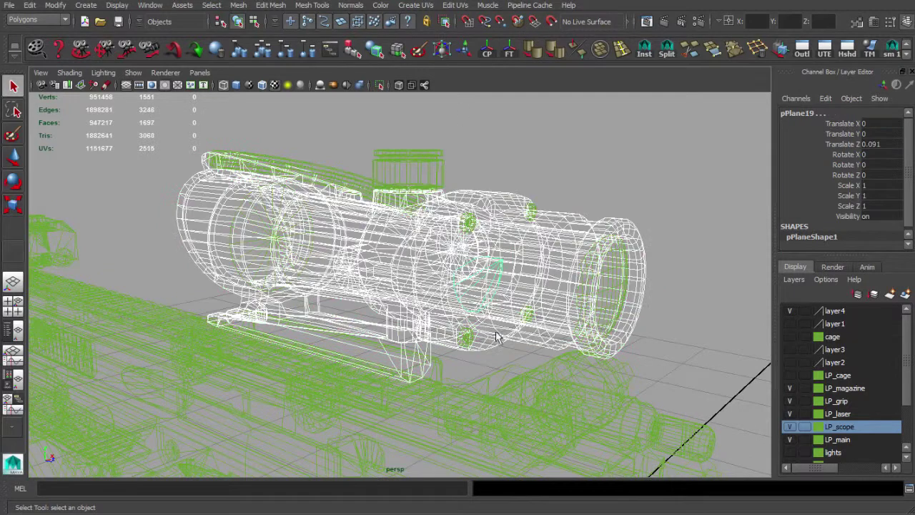
Step: Isolate the selected scope body and inner plane and display them shaded
left_click(379, 84)
left_click(536, 175)
key("5")
mouse_move(486, 212)
left_mouse_down("alt")
mouse_move(340, 211)
mouse_move(462, 224)
left_mouse_up("alt")
mouse_move(462, 224)
right_mouse_down("alt")
mouse_move(596, 281)
mouse_move(450, 227)
right_mouse_up("alt")
Step: Examine the plane inside the isolated scope by framing its face and looking through the tube
left_click(450, 227)
key("F11")
double_click(441, 212)
key("f")
scroll(449, 249, "down", 5)
left_click_drag(427, 243, 379, 277, "alt")
left_click(432, 227)
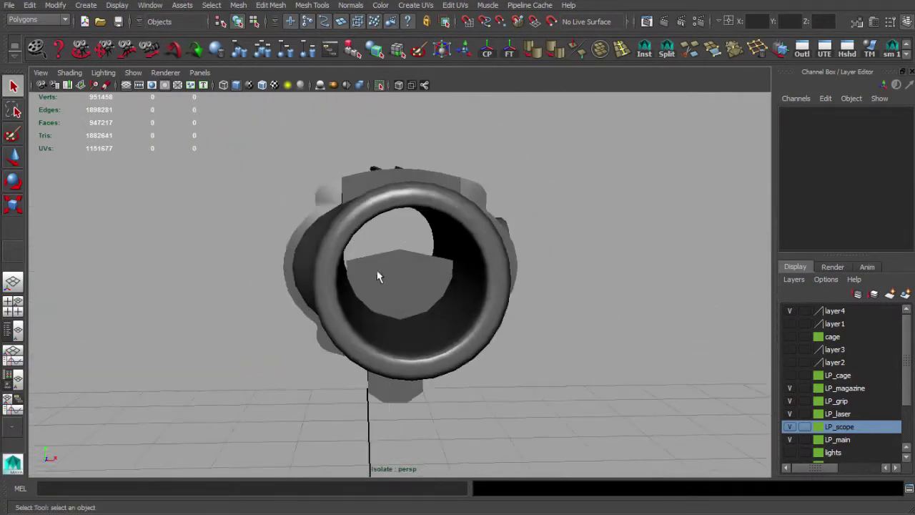
left_click_drag(429, 295, 486, 284, "alt")
scroll(432, 272, "up", 2)
Step: Switch back to Unreal Editor and open the glass_inside material
key("alt+Tab")
left_click(305, 355)
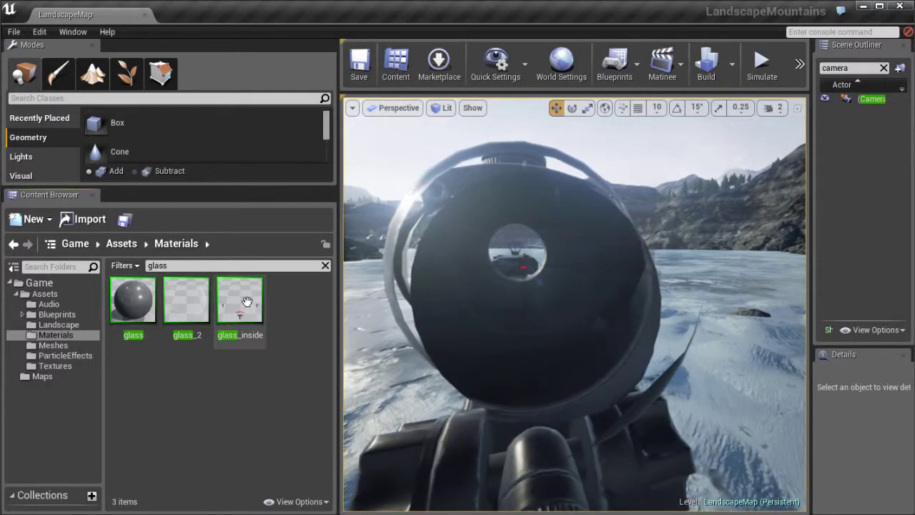
left_click(241, 307)
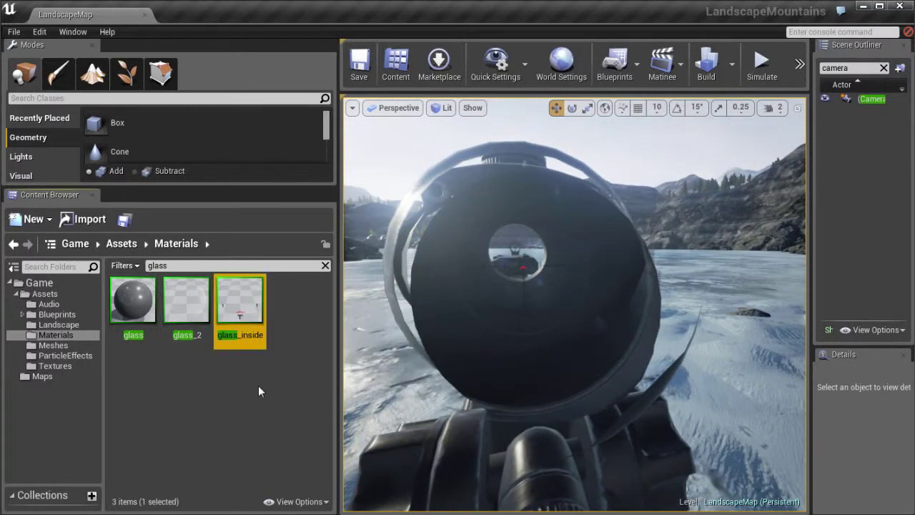
left_click(258, 387)
double_click(241, 296)
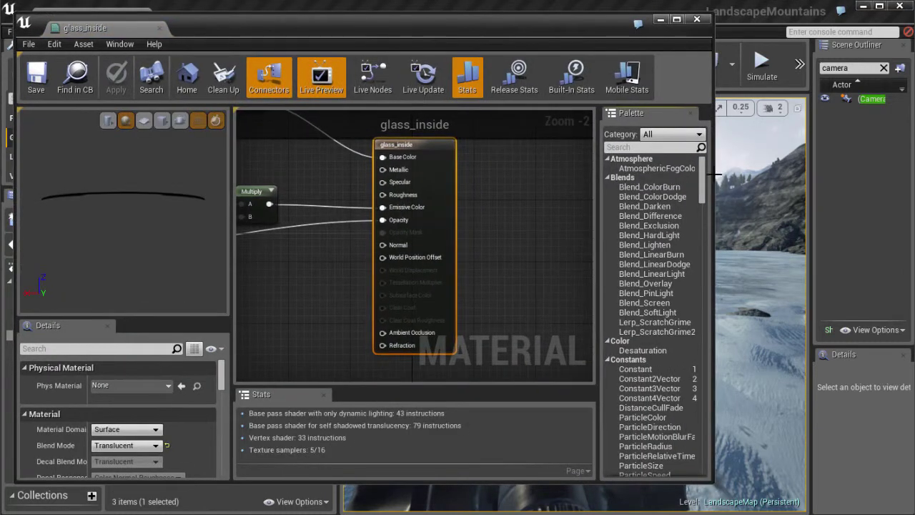
Step: Widen the glass_inside material window and examine the nodes feeding Base Color, Emissive Color and Opacity
left_click_drag(713, 173, 863, 174)
scroll(701, 289, "down", 3)
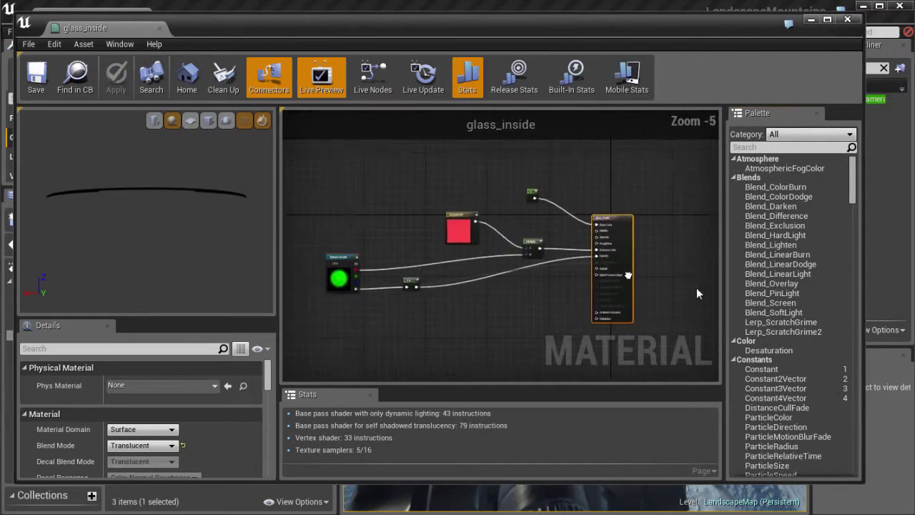
scroll(618, 286, "up", 2)
right_click_drag(499, 265, 468, 275)
scroll(466, 272, "up", 3)
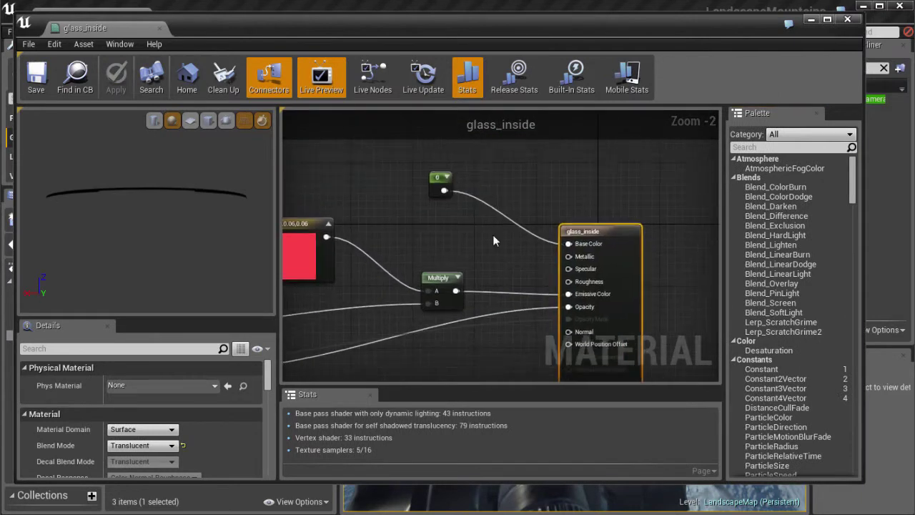
right_click_drag(411, 247, 409, 246)
Step: Preview the glass_inside material on a plane, turned so that the reticle faces the camera
left_click_drag(154, 204, 87, 100)
left_click(154, 120)
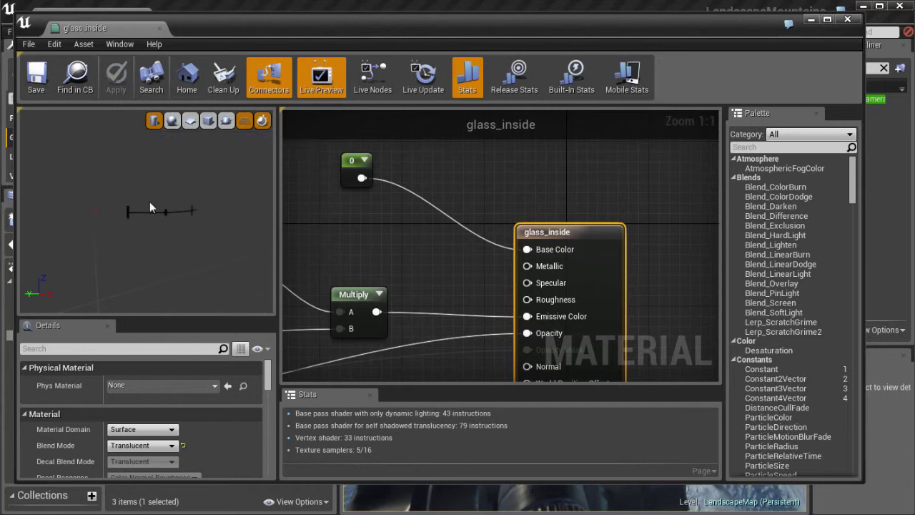
left_click(190, 120)
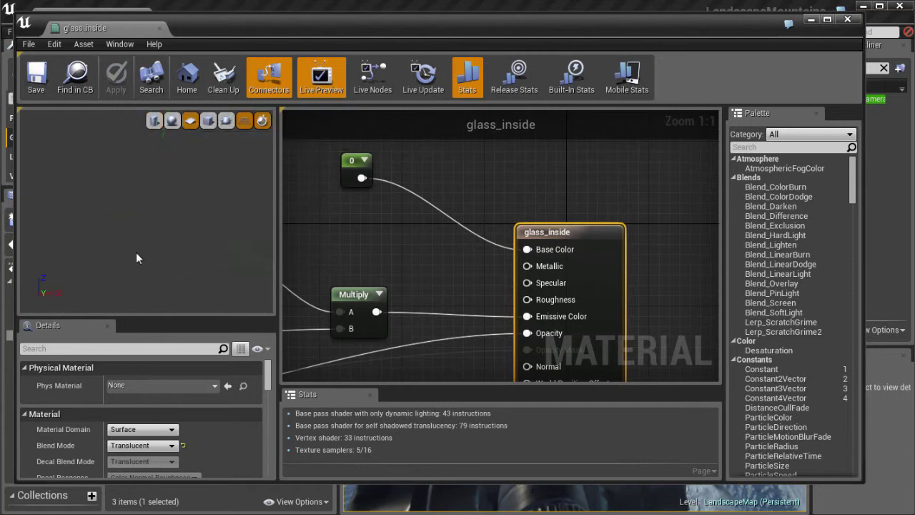
left_click_drag(146, 211, 86, 211)
left_click_drag(231, 217, 187, 180)
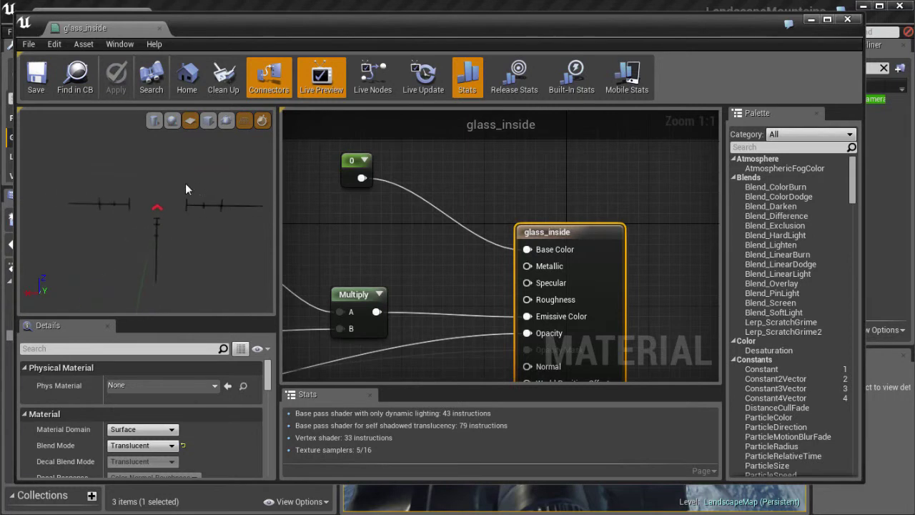
Step: Move the 0 constant feeding Base Color slightly away from the glass_inside material node
left_click_drag(351, 169, 340, 158)
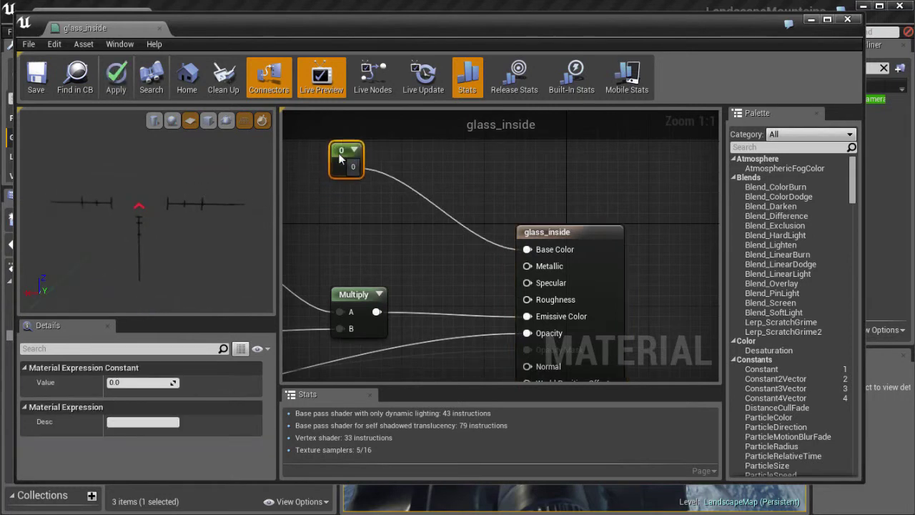
right_click_drag(383, 183, 416, 186)
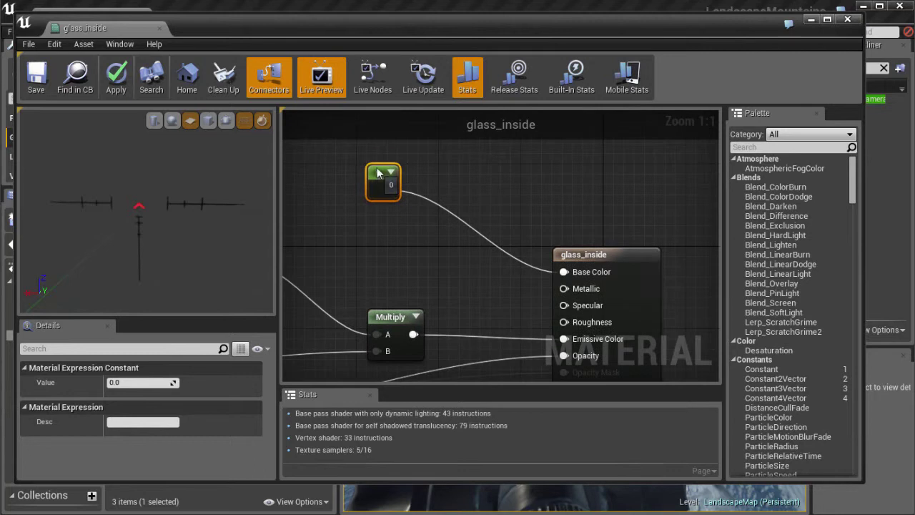
left_click_drag(377, 177, 378, 166)
Step: Spread out the 1-x node feeding Opacity and the Texture Sample connected to it
right_click_drag(428, 253, 461, 263)
scroll(408, 273, "down", 1)
right_click_drag(407, 274, 490, 209)
scroll(537, 206, "down", 1)
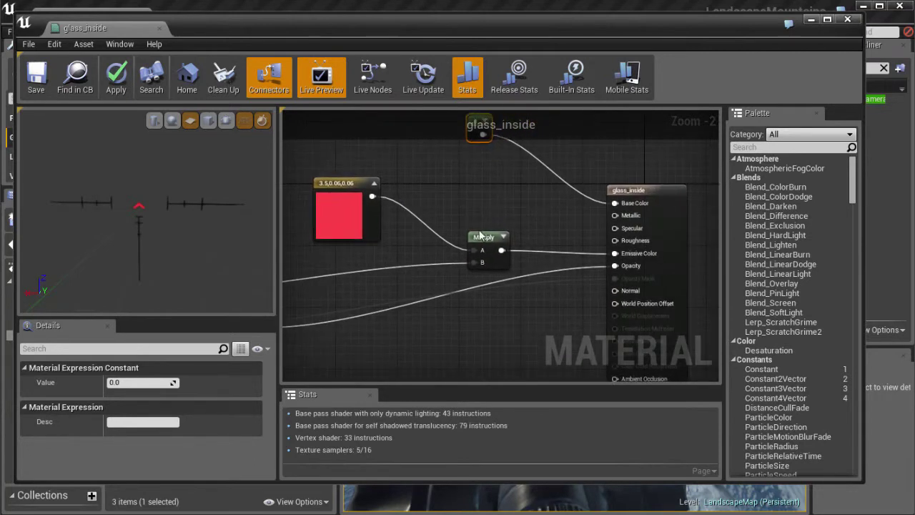
right_click_drag(465, 334, 503, 296)
right_click_drag(536, 244, 498, 254)
right_click_drag(451, 306, 559, 304)
left_click_drag(494, 262, 555, 262)
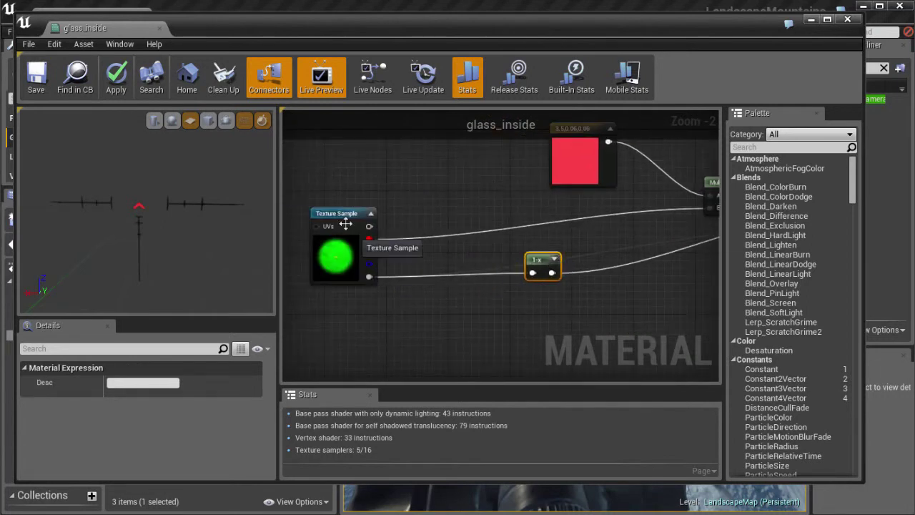
left_click_drag(342, 214, 332, 214)
right_click_drag(473, 216, 377, 240)
left_click_drag(412, 266, 435, 266)
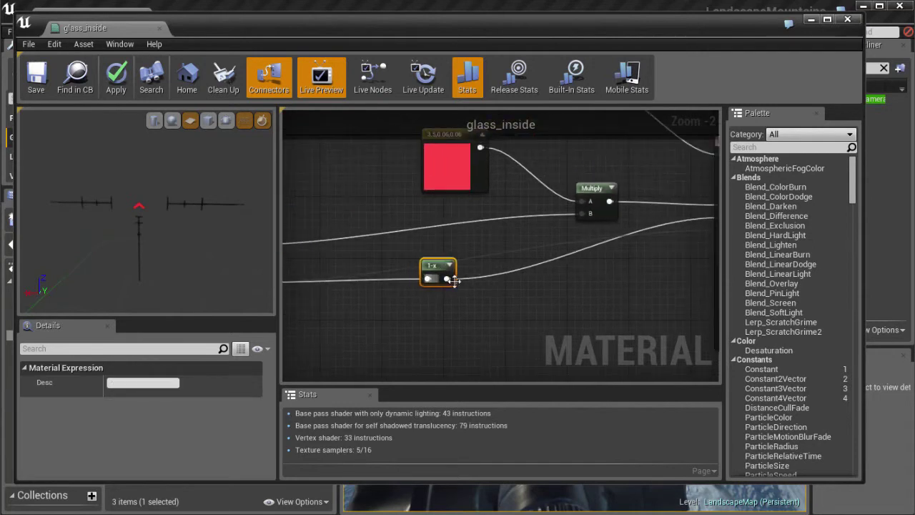
Step: Search the node palette for "one", place a OneMinus node below the existing 1-x node and delete it again
left_click(759, 147)
type("one")
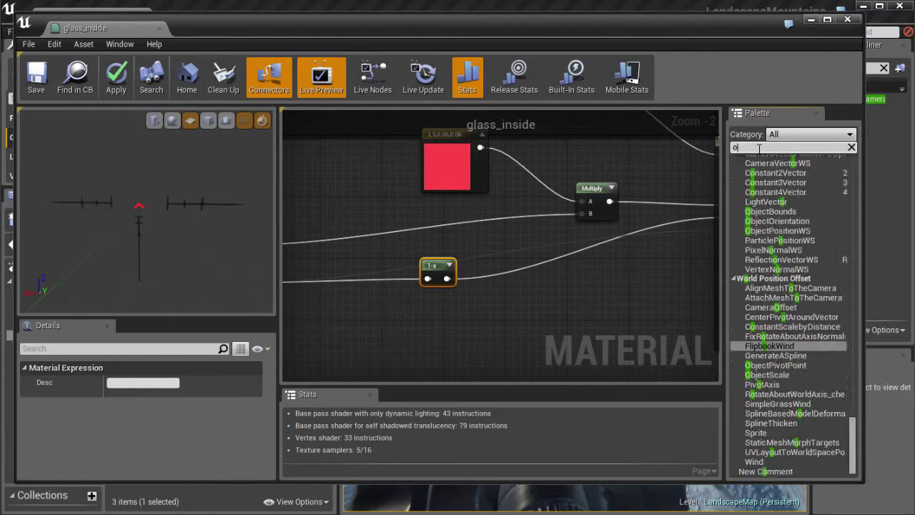
left_click_drag(763, 206, 443, 319)
right_click_drag(506, 293, 424, 295)
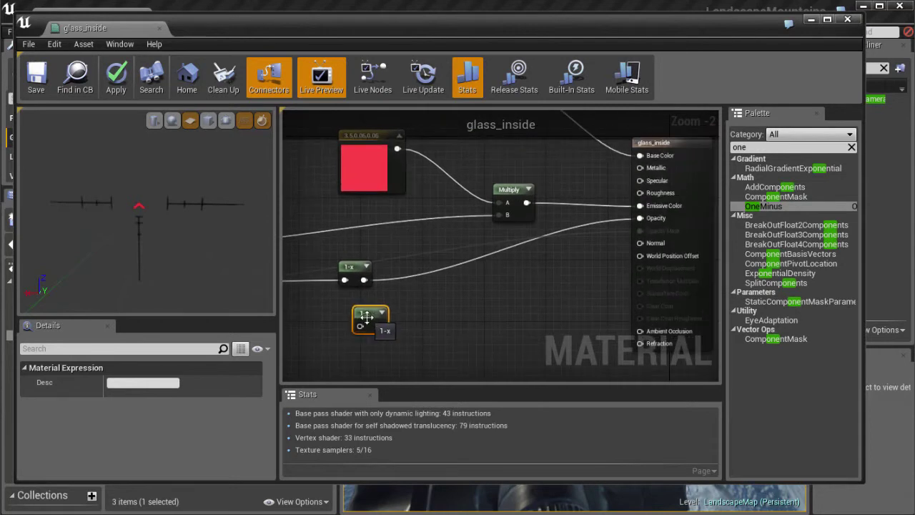
key("Delete")
Step: Move the scope_glass2 Texture Sample node and examine the reticle up close in the material preview
right_click_drag(503, 251, 498, 303)
scroll(498, 304, "up", 1)
right_click_drag(491, 188, 686, 175)
scroll(586, 207, "down", 1)
right_click_drag(327, 293, 406, 280)
left_click_drag(396, 265, 378, 236)
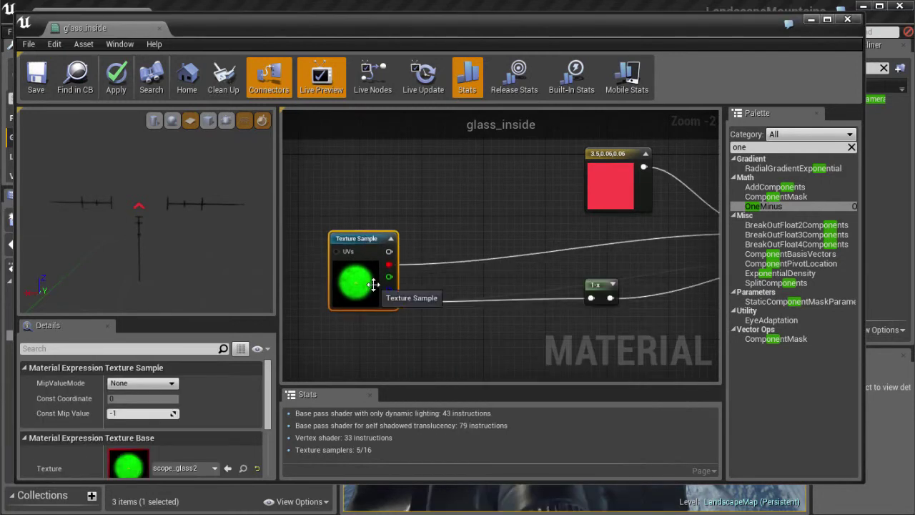
scroll(373, 285, "up", 1)
scroll(136, 215, "up", 4)
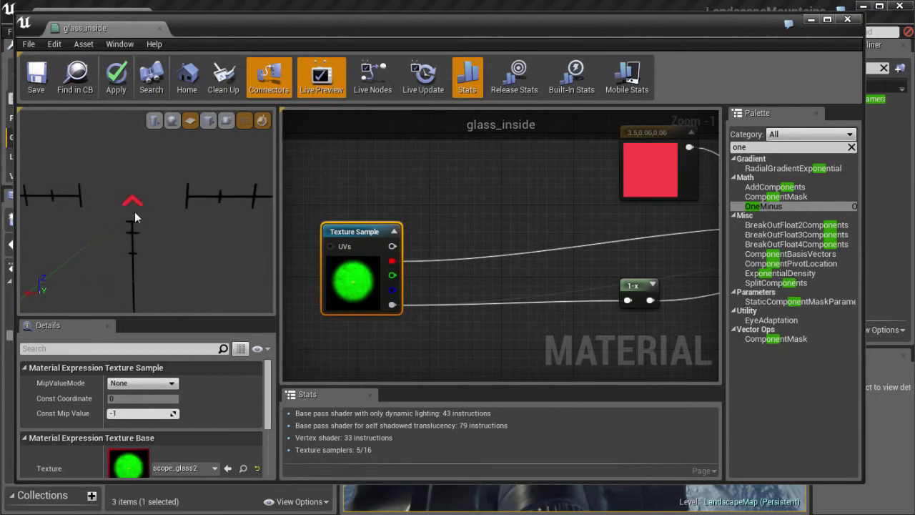
Step: Reposition the red 3.5,0.06,0.06 color node and the Multiply node feeding Emissive Color
right_click_drag(560, 218, 284, 279)
left_click_drag(368, 188, 386, 170)
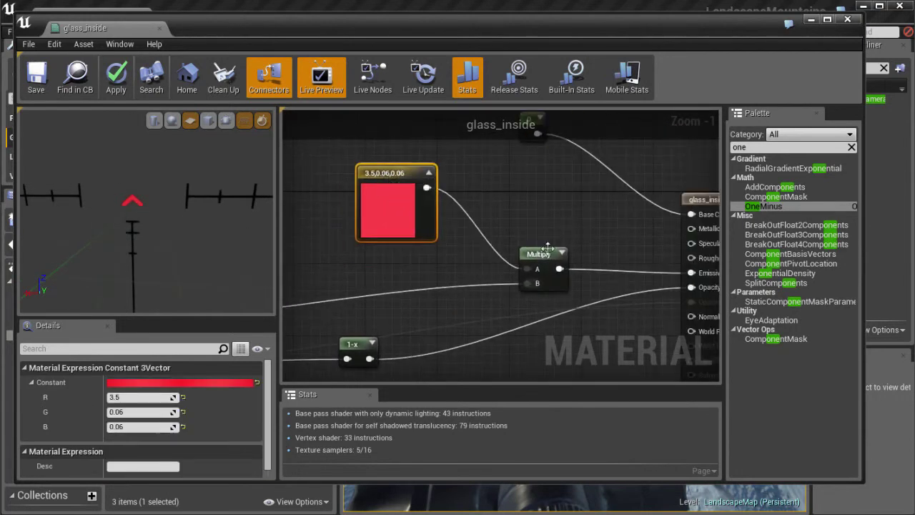
left_click_drag(541, 253, 530, 254)
left_click(384, 175)
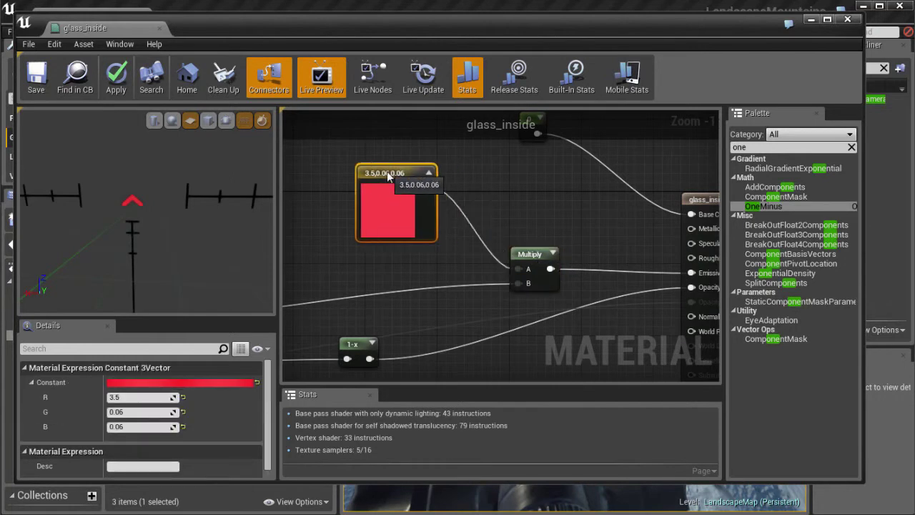
right_click_drag(551, 277, 446, 272)
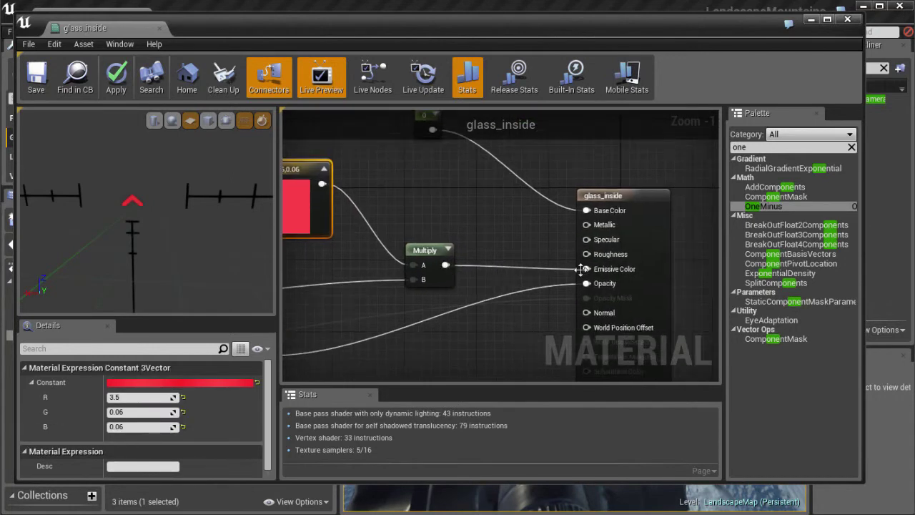
left_click_drag(429, 250, 437, 250)
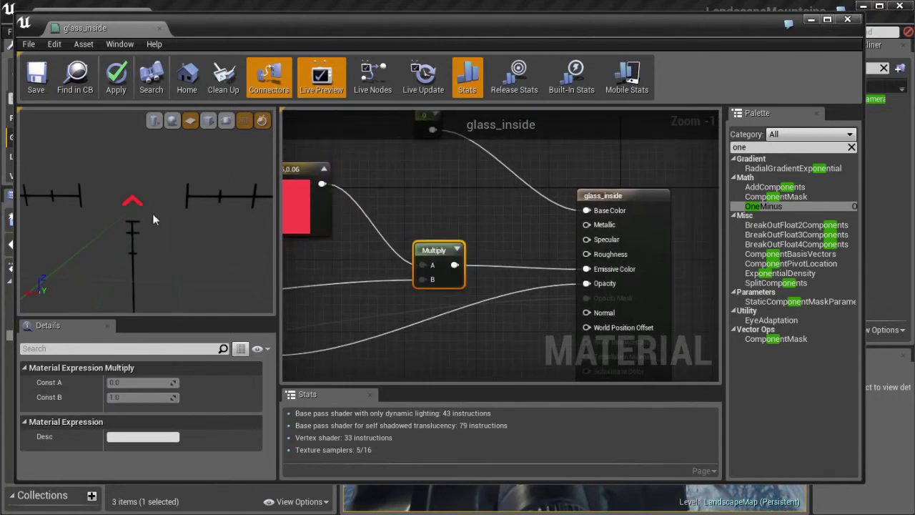
Step: Try green values of about 2.3 and 0.0 in the reticle's color node and check the reticle in the material preview
left_click_drag(302, 171, 351, 179)
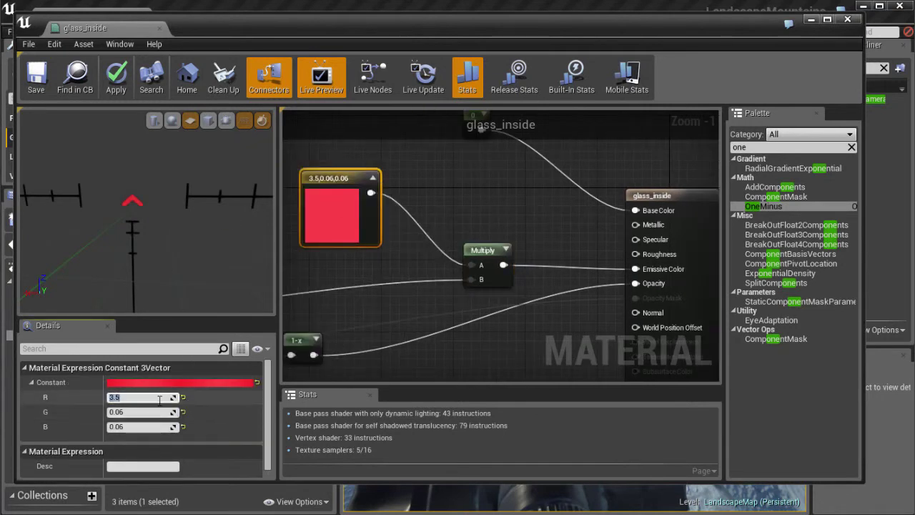
left_click_drag(174, 412, 120, 446)
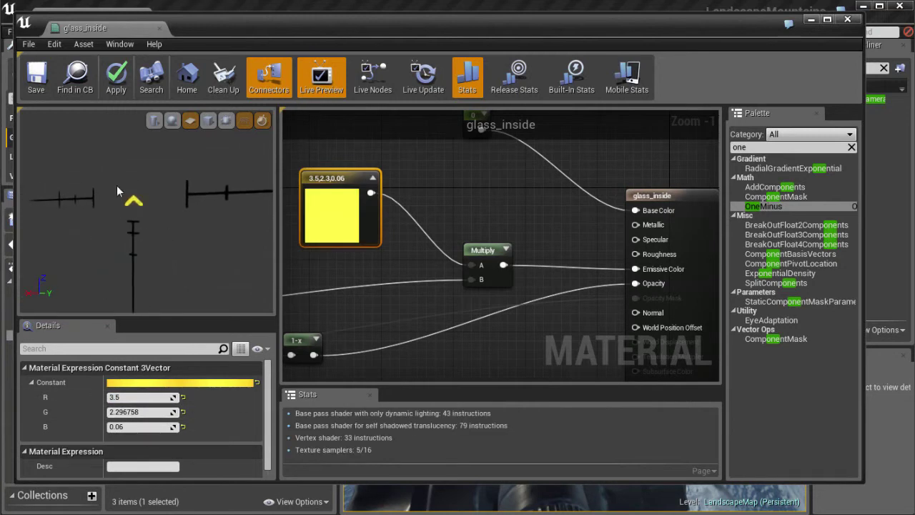
left_click_drag(147, 200, 153, 213)
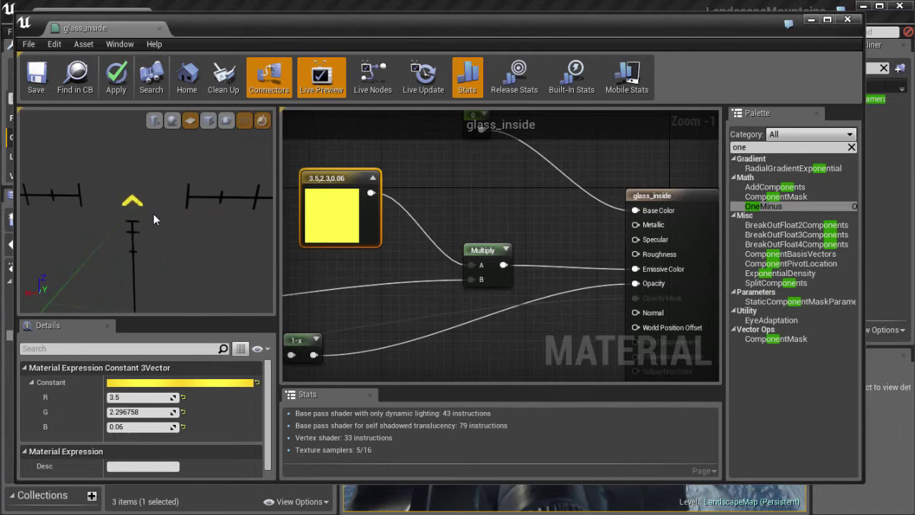
left_click(128, 411)
type("0")
key("Return")
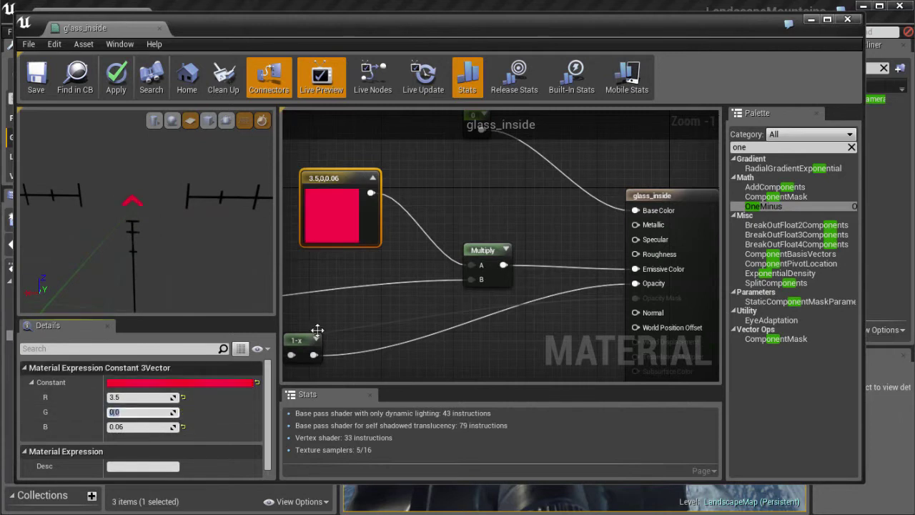
Step: Close the glass_inside material without applying the changes to the original material
scroll(528, 224, "down", 2)
right_click_drag(411, 309, 498, 236)
scroll(498, 236, "down", 2)
mouse_move(402, 246)
right_mouse_down()
mouse_move(490, 247)
mouse_move(410, 246)
right_mouse_up()
scroll(418, 245, "up", 1)
scroll(411, 246, "up", 1)
left_click(847, 19)
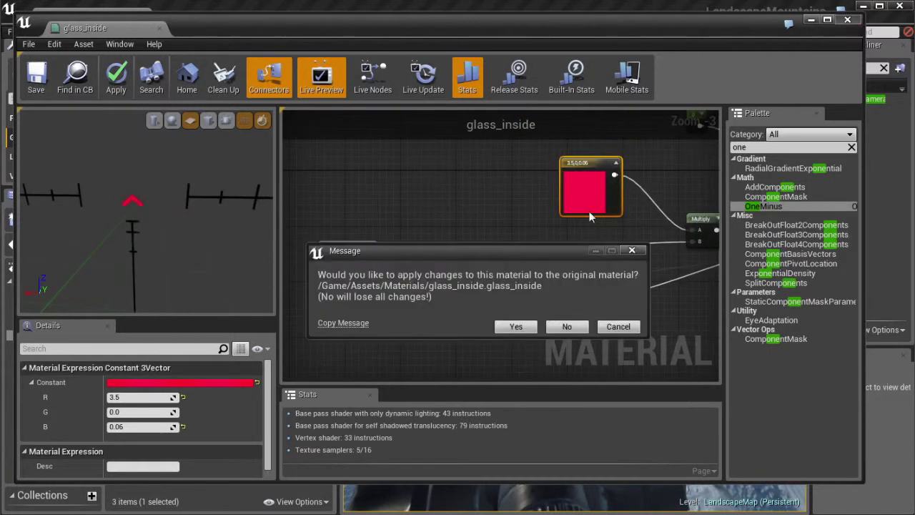
left_click(557, 329)
Step: Search the assets for "mask", switch to the Textures folder and clear the search
left_click(167, 363)
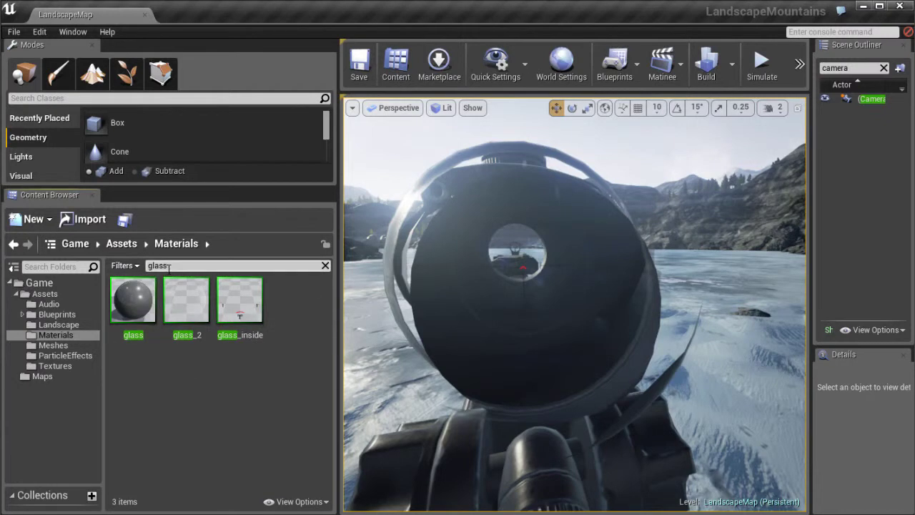
type("mas")
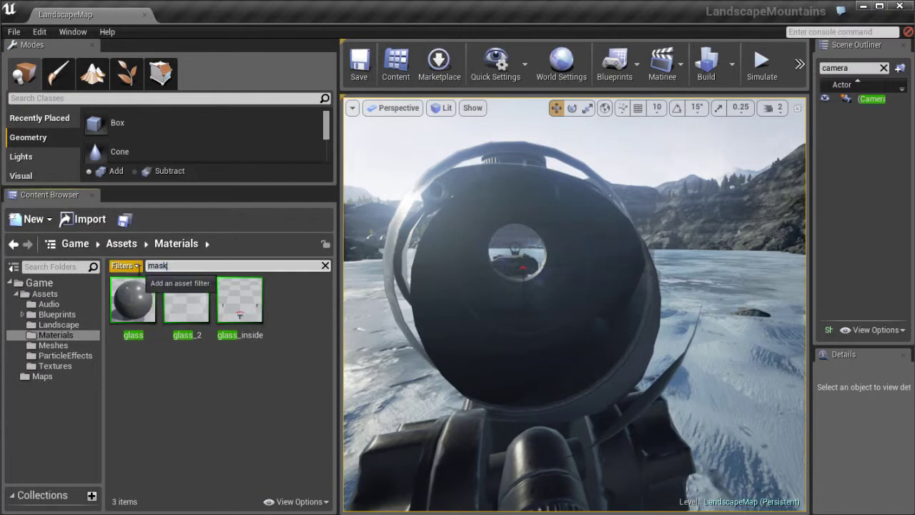
type("k")
left_click(57, 366)
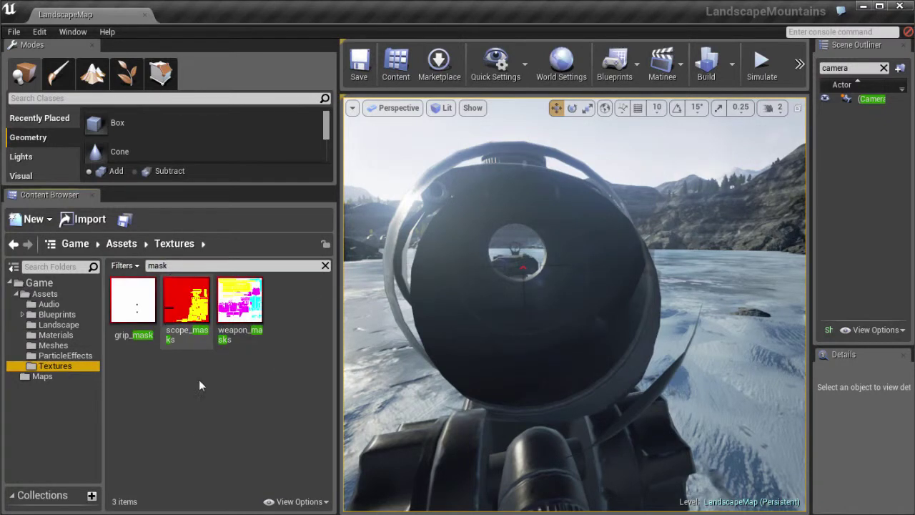
left_click(174, 266)
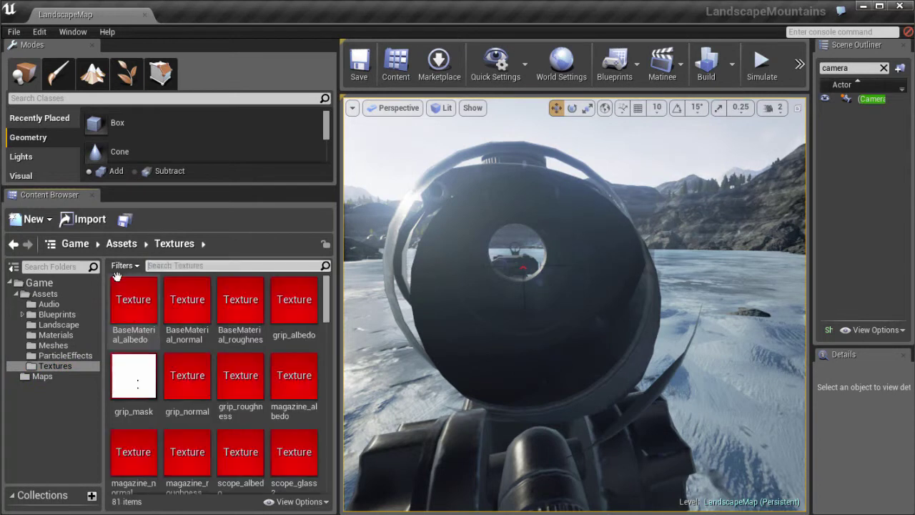
Step: Open the scope_glass2 texture for viewing and arrange its editor window
scroll(329, 315, "down", 1)
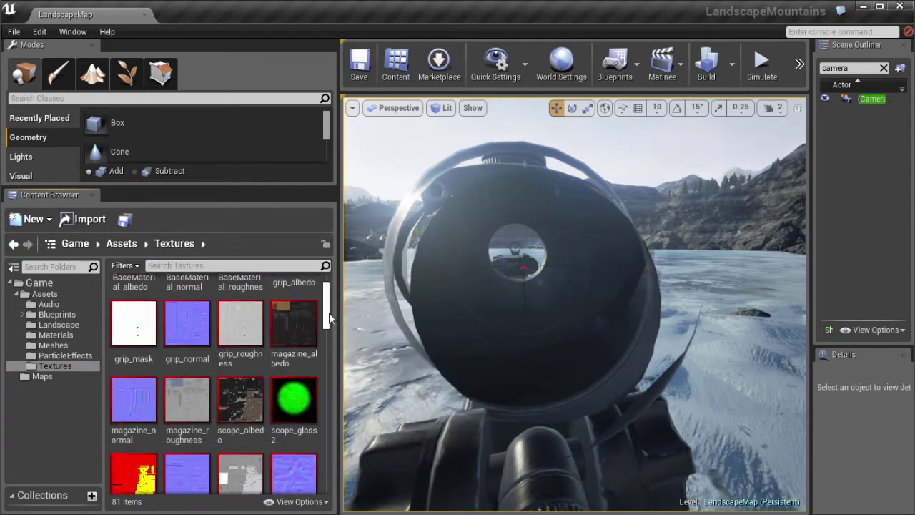
double_click(294, 398)
left_click_drag(311, 32, 314, 23)
left_click_drag(16, 9, 54, 32)
left_click_drag(344, 47, 330, 36)
left_click_drag(464, 32, 436, 35)
Step: View the scope_glass2 texture's red channel alone, followed by its green channel alone
left_click(77, 138)
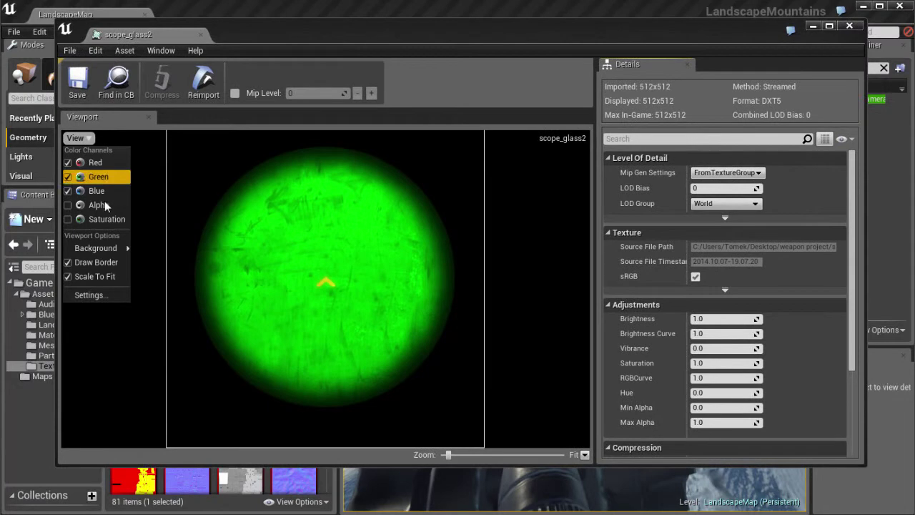
left_click(68, 177)
left_click(68, 190)
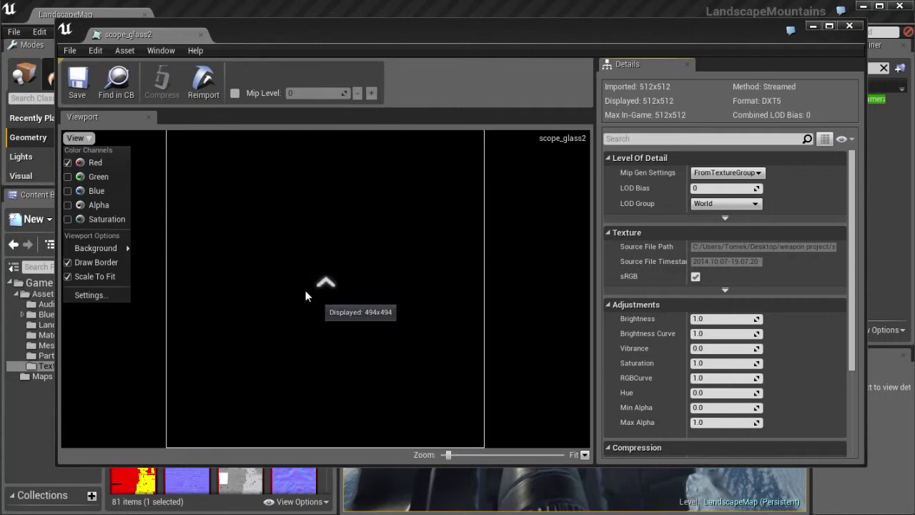
left_click(69, 163)
left_click(69, 176)
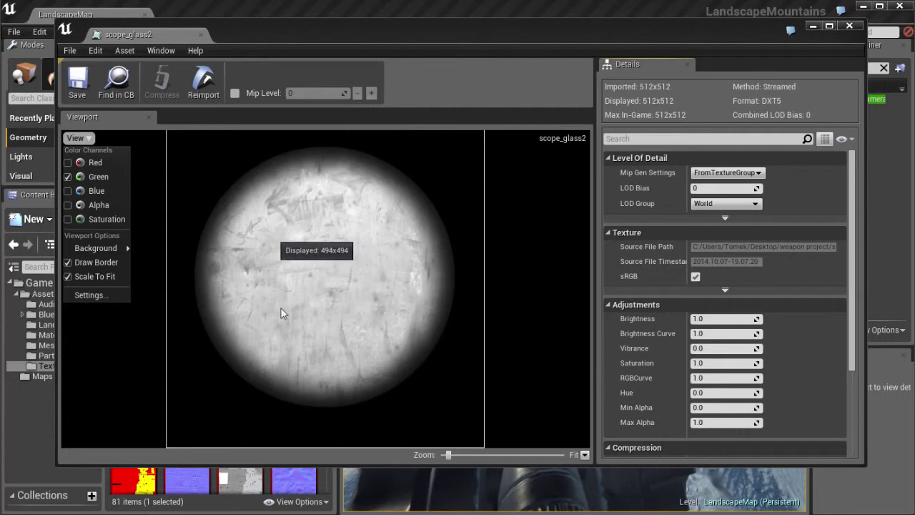
Step: View the texture's blue and alpha channels one at a time and close the scope_glass2 texture
left_click(69, 176)
left_click(68, 191)
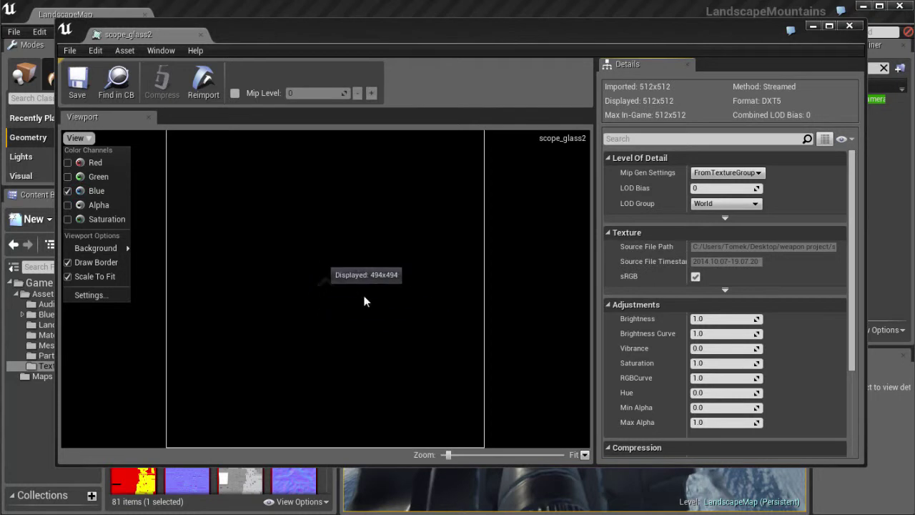
left_click(69, 190)
left_click(68, 205)
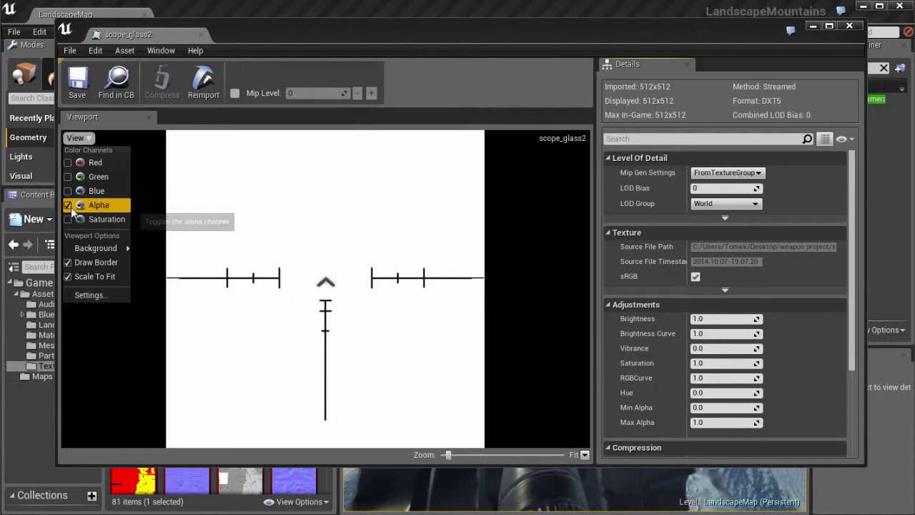
left_click(200, 35)
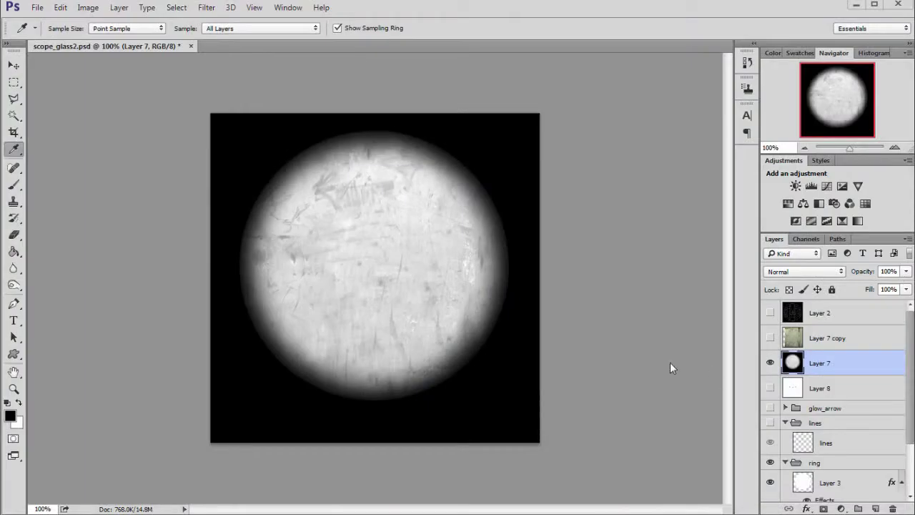
Step: Switch to Photoshop, float and enlarge the scope_glass2.psd window, and hide Layer 7 with Layer 3 selected
left_click_drag(300, 47, 265, 58)
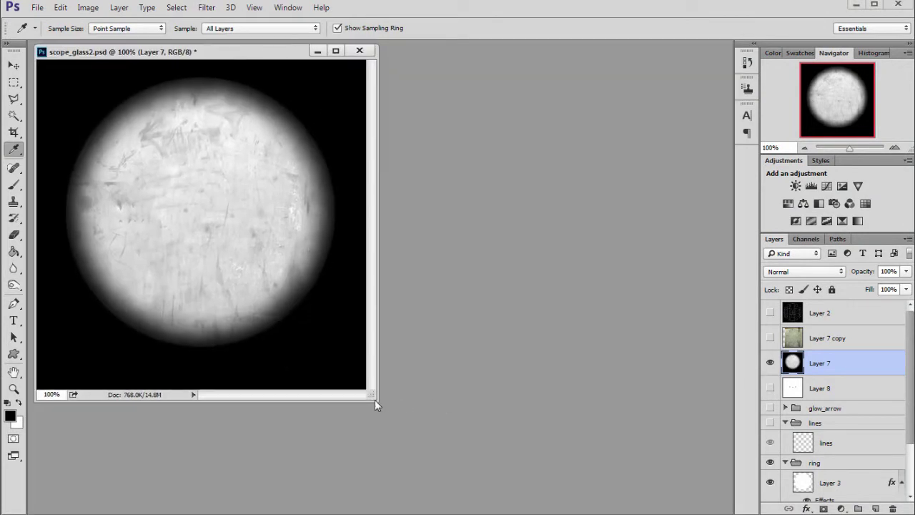
left_click_drag(377, 401, 545, 495)
left_click_drag(908, 329, 910, 361)
left_click(803, 430)
scroll(773, 347, "up", 3)
left_click(770, 363)
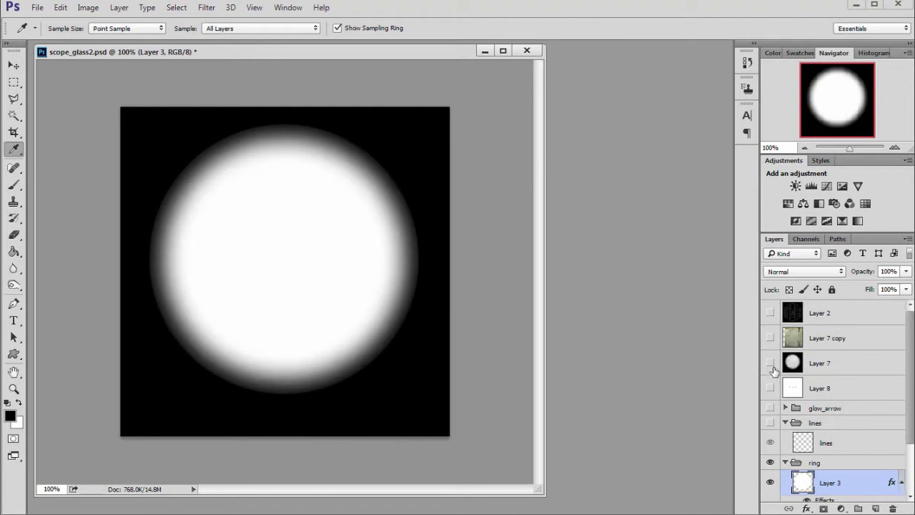
Step: Toggle the visibility of Layer 3 in the ring group and examine its Inner Shadow settings
scroll(791, 423, "down", 4)
left_click(770, 415)
left_click(770, 414)
left_click(770, 415)
left_click(770, 414)
double_click(850, 444)
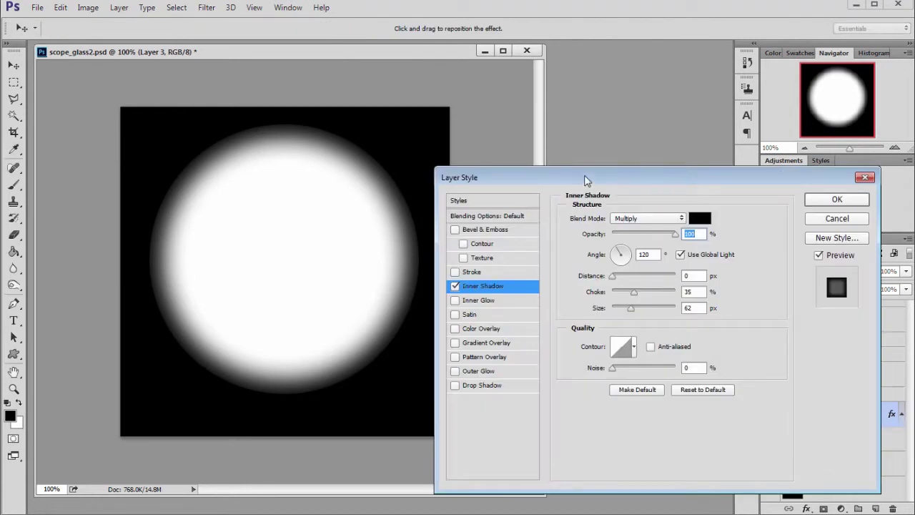
left_click_drag(582, 182, 388, 147)
left_click(642, 164)
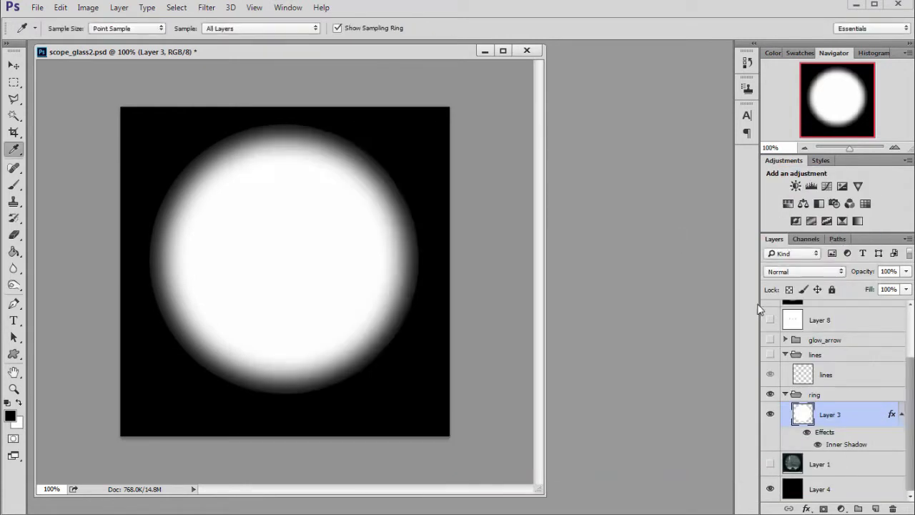
Step: Select Layer 7 and switch its visibility on and off to compare the scratched and clean glass
scroll(815, 382, "up", 3)
left_click(770, 362)
left_click(792, 365)
left_click(771, 363)
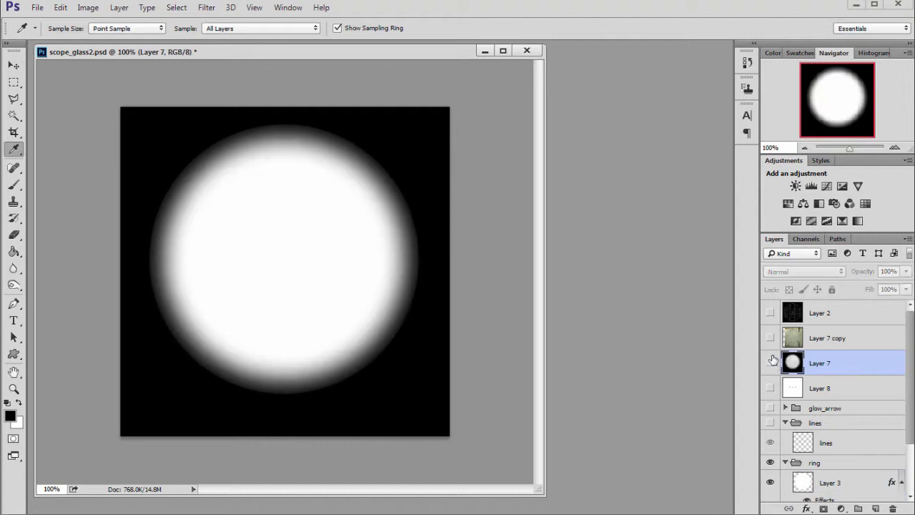
Step: Show Layer 7 copy, place it above Layer 2, set its blend mode to Normal and shift its texture across the canvas
left_click(770, 338)
left_click_drag(790, 340, 795, 315)
left_click(804, 272)
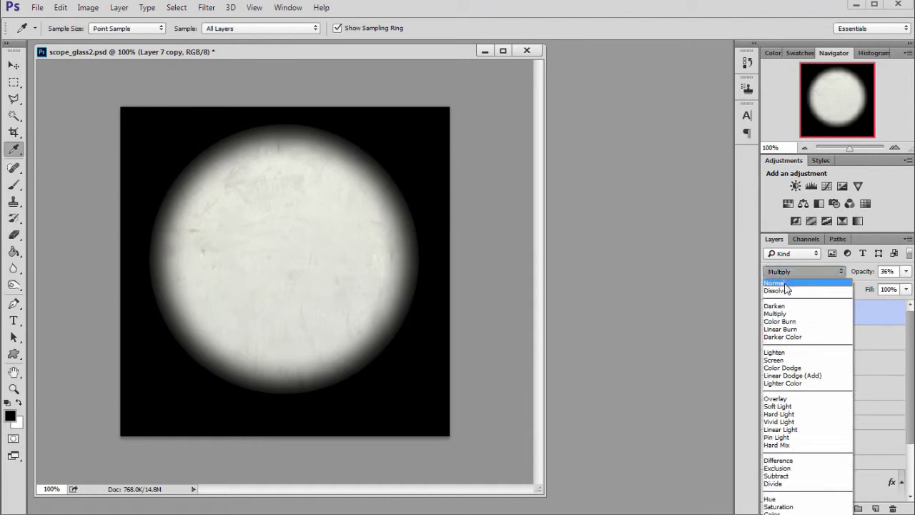
left_click(783, 279)
left_click(13, 66)
mouse_move(304, 202)
left_mouse_down()
mouse_move(228, 151)
mouse_move(296, 197)
left_mouse_up()
left_click_drag(240, 236, 272, 254)
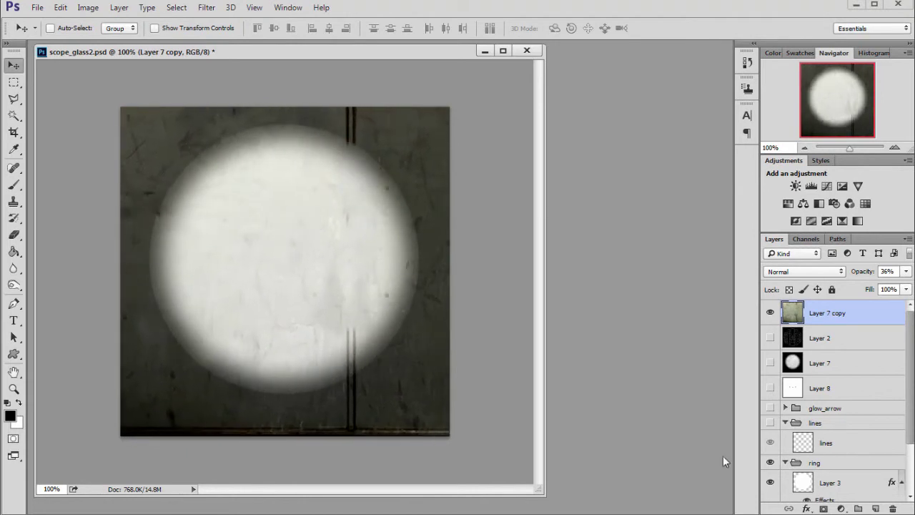
Step: Delete the Layer 7 copy layer, and make Layer 7 visible and active
left_click(893, 508)
left_click(448, 202)
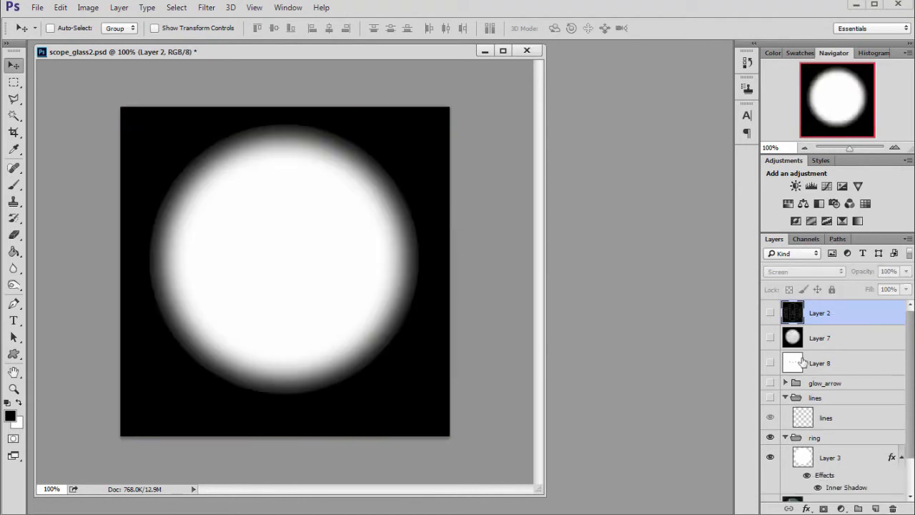
left_click(770, 336)
left_click(819, 337)
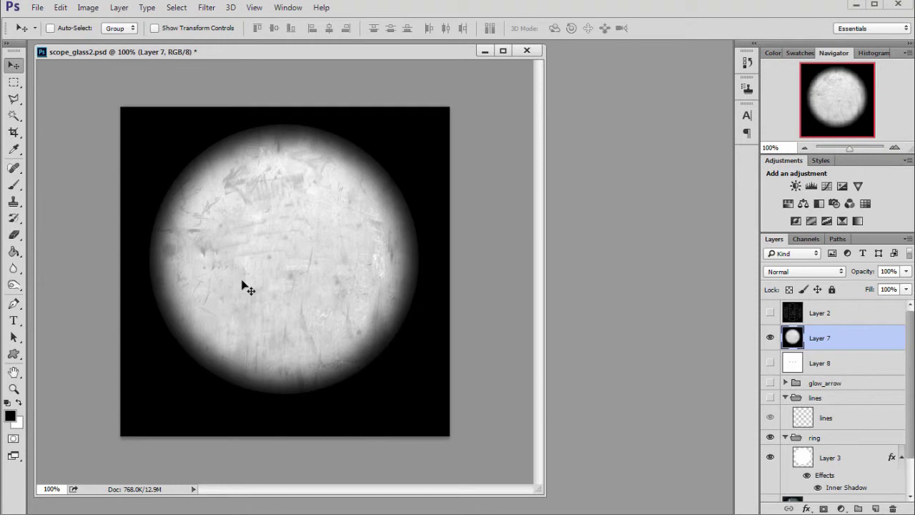
Step: View the document's color and alpha channels and return to its layers
left_click(807, 239)
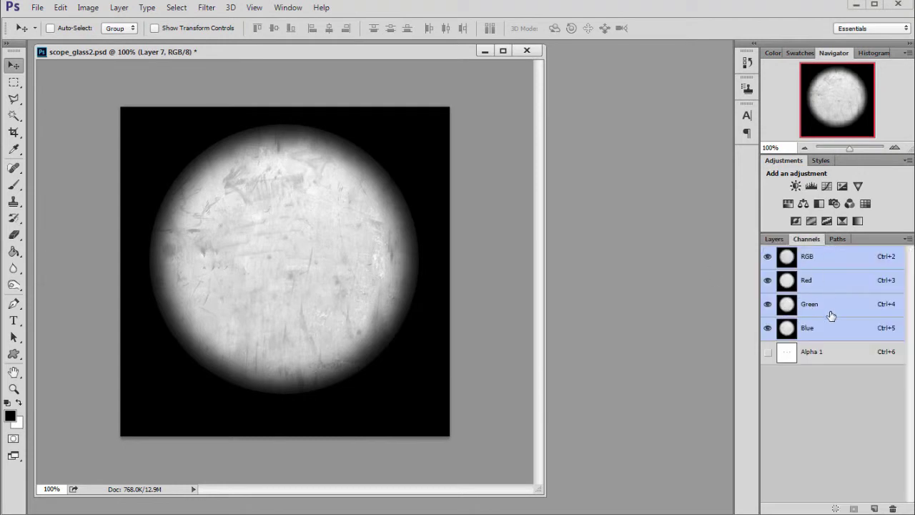
left_click_drag(233, 53, 241, 57)
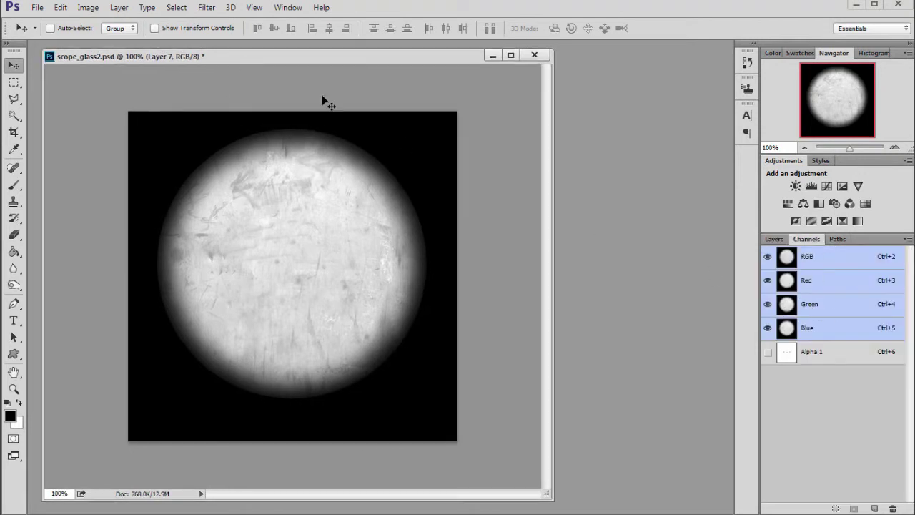
left_click(774, 239)
Step: Hide Layer 7 and show the lines and glow_arrow groups of the reticle
left_click(769, 340)
scroll(768, 379, "down", 2)
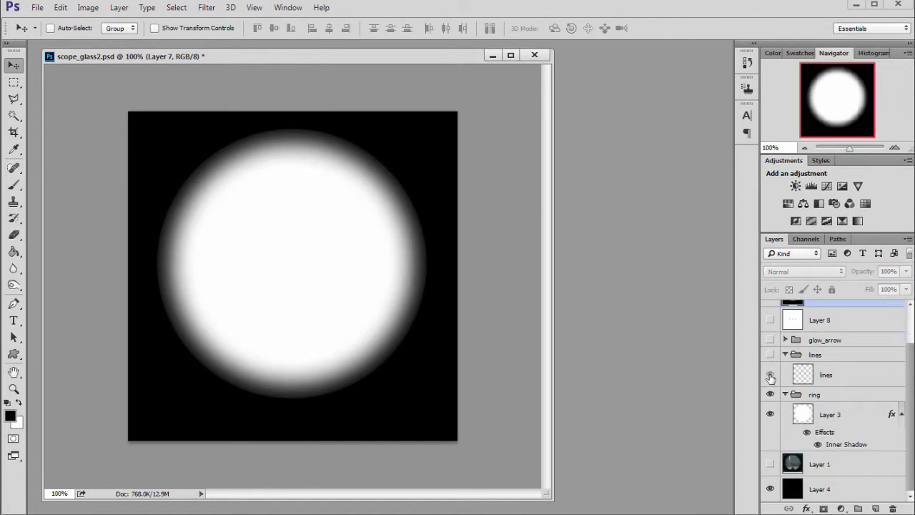
left_click(769, 376)
left_click(804, 373)
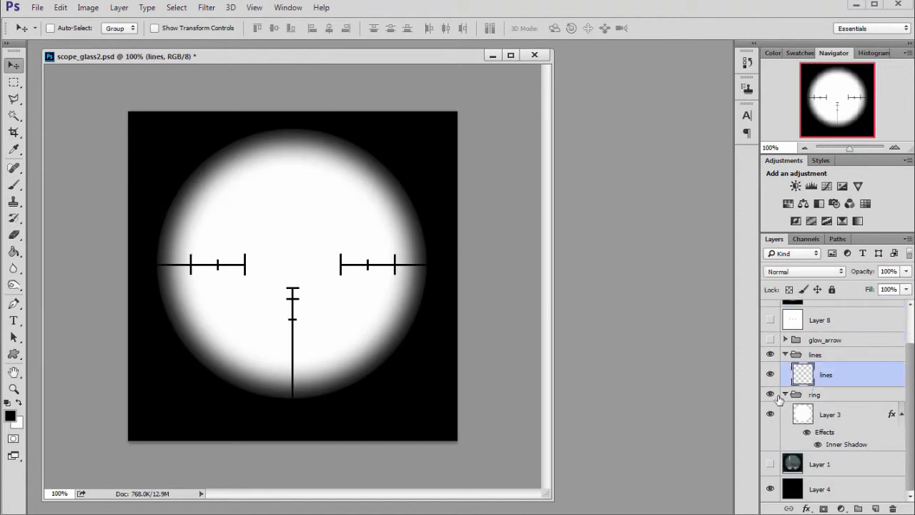
scroll(771, 405, "up", 2)
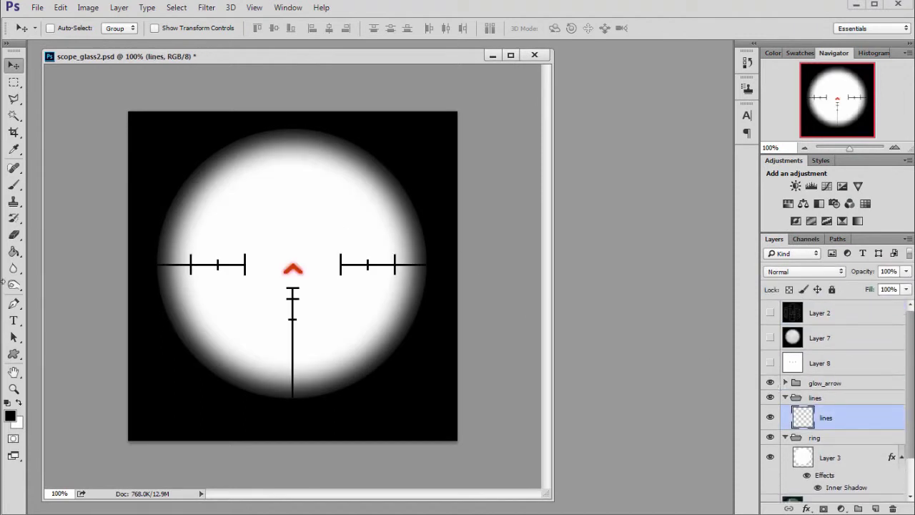
Step: Draw a black chevron with the Custom Shape tool above the red arrow, inside the scope circle
left_click(17, 356)
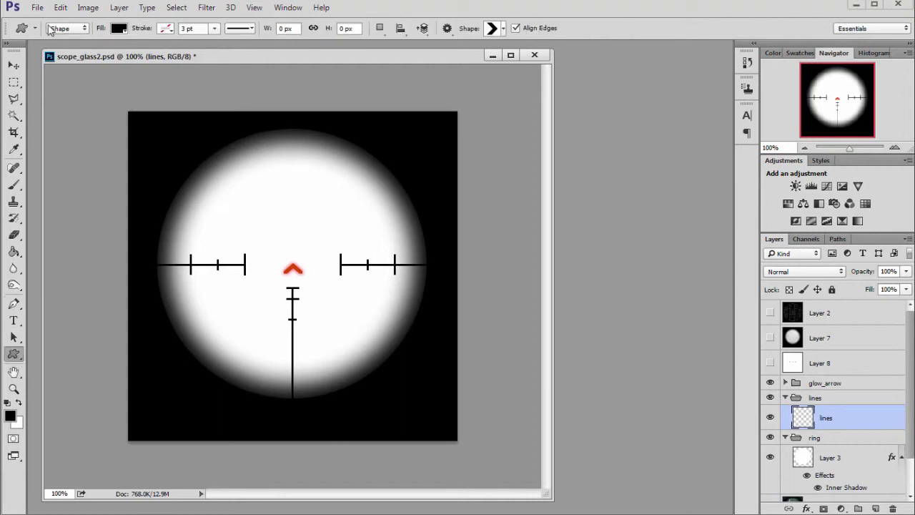
left_click(504, 29)
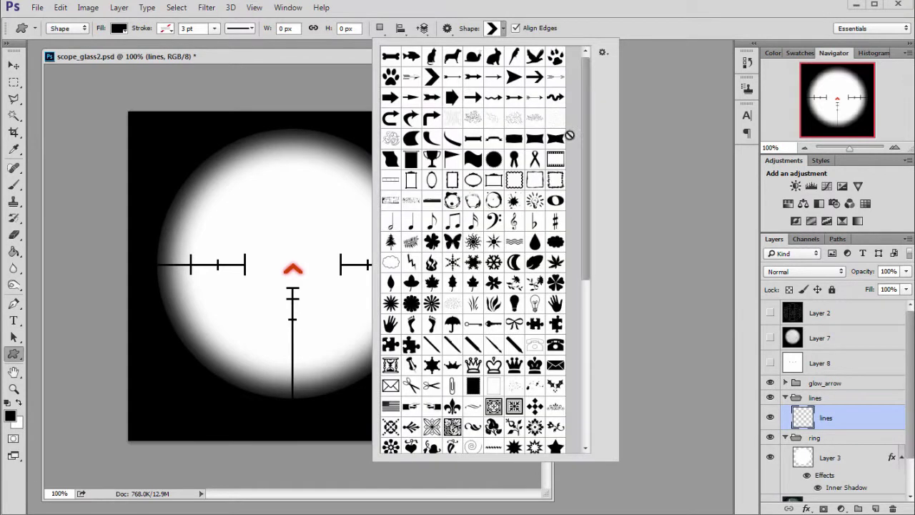
left_click(568, 35)
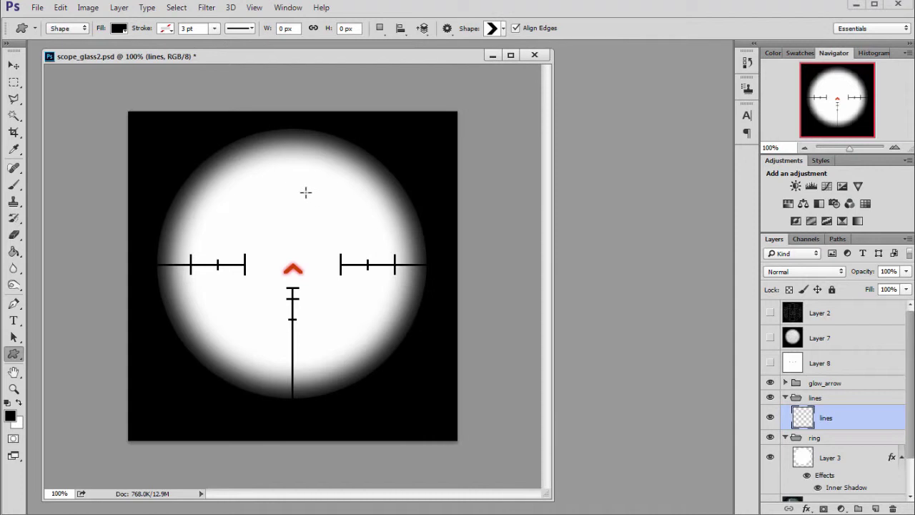
left_click_drag(289, 172, 351, 225)
Step: Rotate the chevron shape 90° counterclockwise to point upward and reduce its height
key("m")
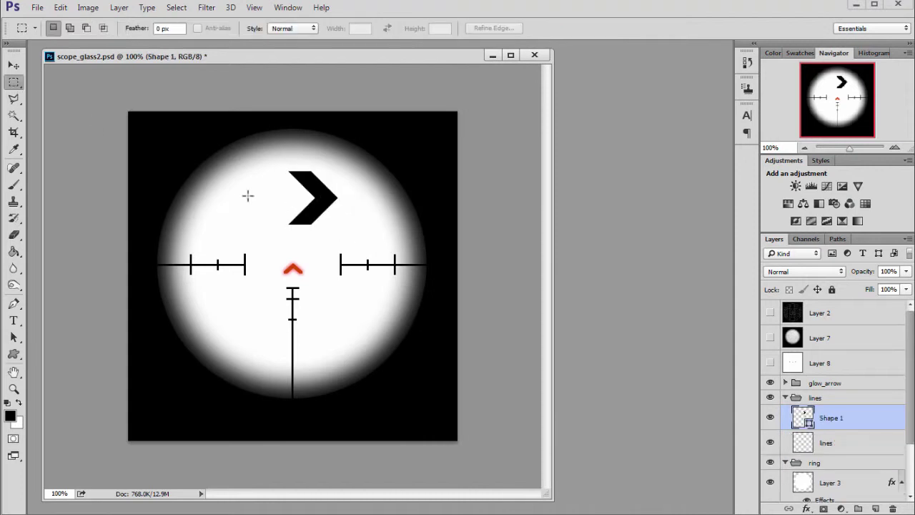
key("ctrl+t")
left_click_drag(363, 151, 283, 149, "shift")
left_click_drag(321, 223, 321, 208)
key("Return")
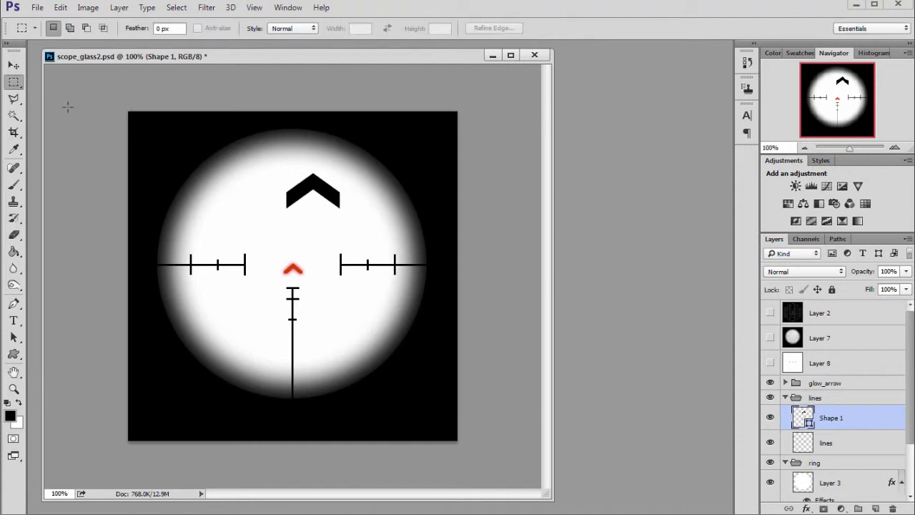
Step: Move the chevron shape so it is centred above the red arrow
left_click(13, 66)
left_click_drag(309, 176, 288, 189)
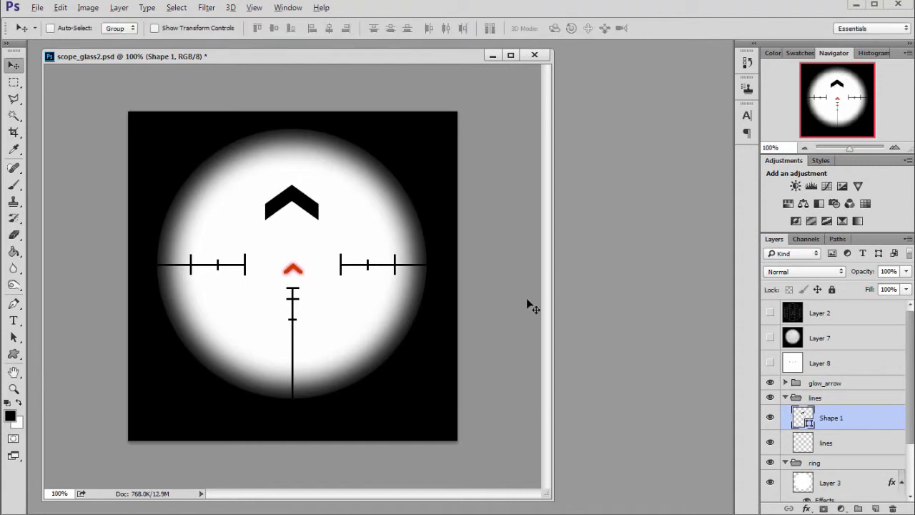
Step: Undo the added chevron shape and close scope_glass2.psd without saving changes
key("ctrl+alt+z")
key("ctrl+alt+z")
key("ctrl+alt+z")
left_click_drag(349, 61, 348, 64)
left_click(533, 58)
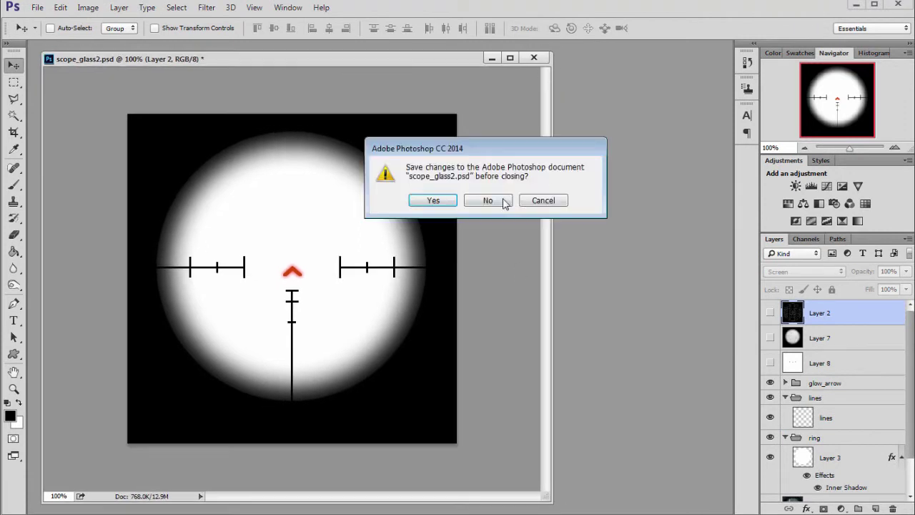
left_click(497, 202)
Step: Switch to Unreal Editor and browse the project's Meshes and Materials folders for the scope glass materials
key("alt+Tab")
right_click_drag(511, 278, 486, 277)
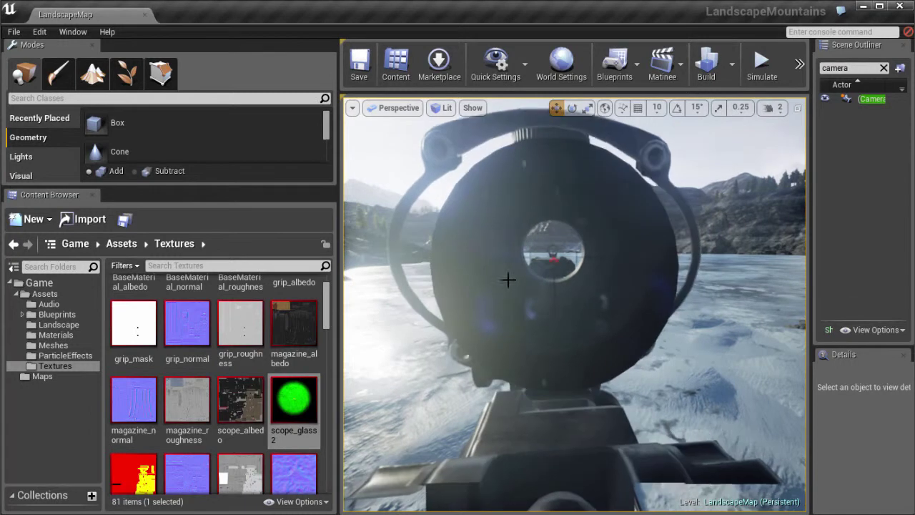
scroll(283, 350, "up", 2)
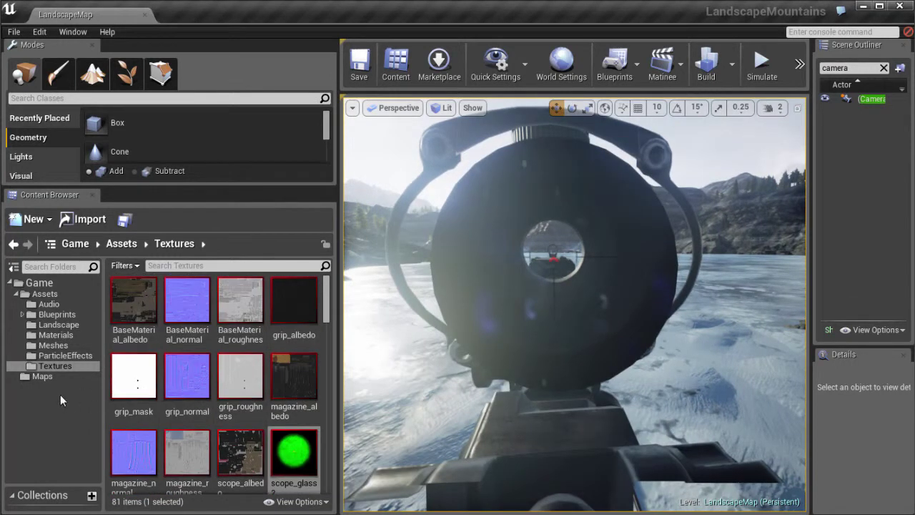
left_click(53, 345)
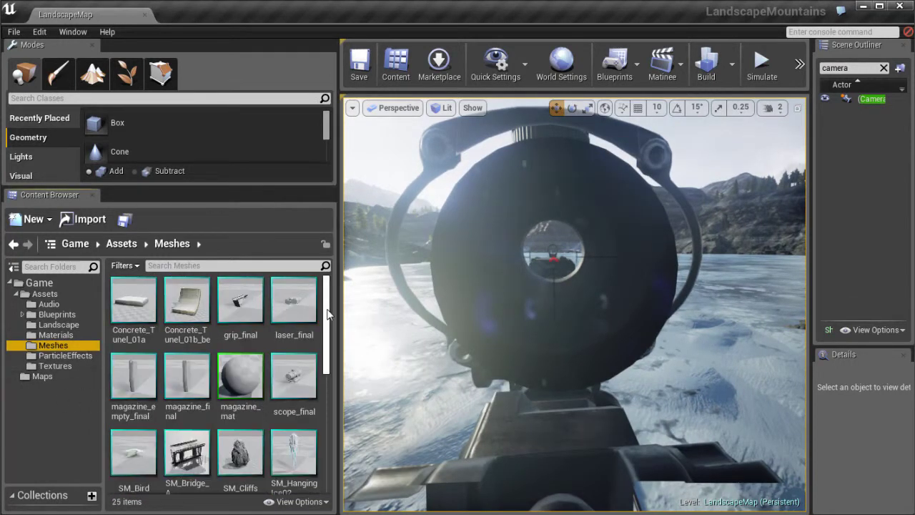
scroll(327, 311, "down", 2)
scroll(327, 311, "up", 2)
left_click(56, 334)
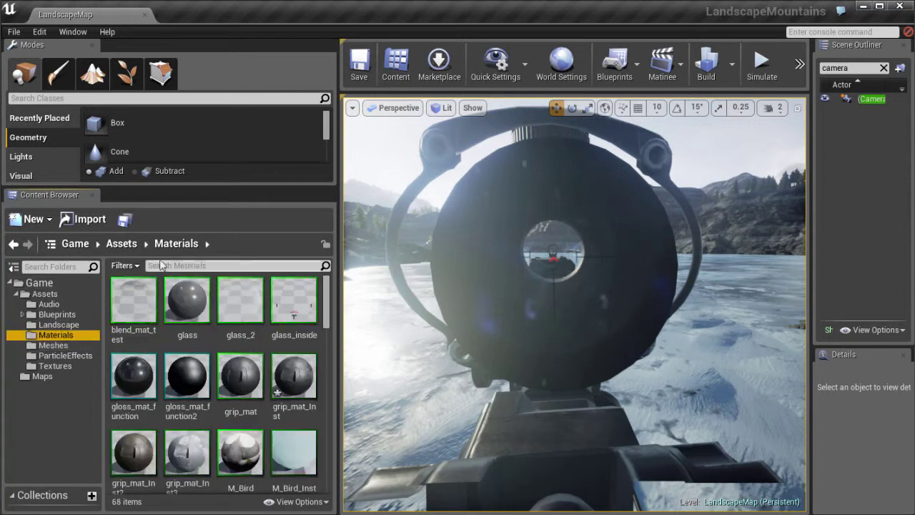
Step: Open the glass_inside material and examine its texture, color and opacity node connections
double_click(294, 300)
right_click_drag(364, 233, 529, 285)
scroll(418, 251, "down", 2)
right_click_drag(418, 251, 560, 254)
scroll(419, 259, "up", 2)
scroll(400, 275, "down", 1)
scroll(511, 257, "down", 1)
Step: Preview the glass_inside material's reticle on a plane and close its material editor
left_click_drag(107, 197, 194, 142)
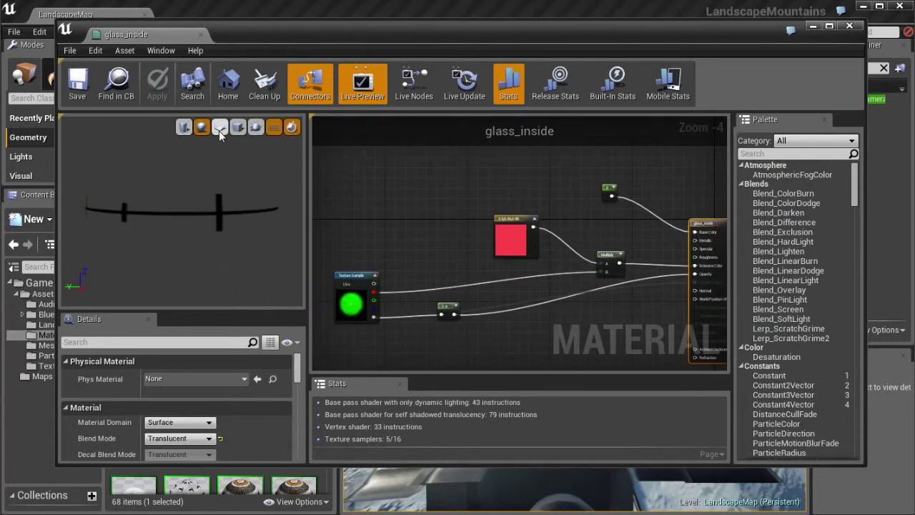
left_click(219, 129)
left_click_drag(158, 207, 212, 205)
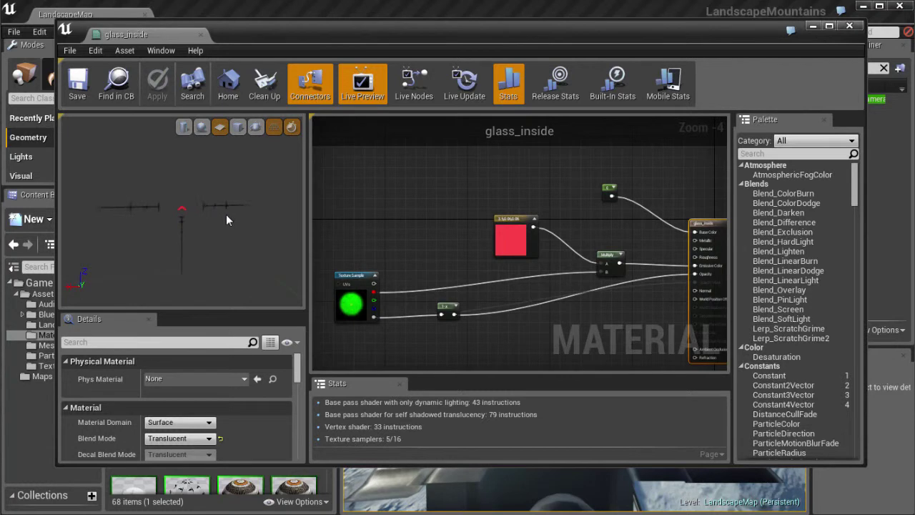
left_click(848, 28)
Step: Examine the rifle scope and its front lens from several angles in the level
left_click_drag(569, 247, 643, 258, "alt")
right_click_drag(643, 258, 659, 261)
left_click_drag(569, 279, 281, 263, "alt")
right_click_drag(281, 263, 660, 274)
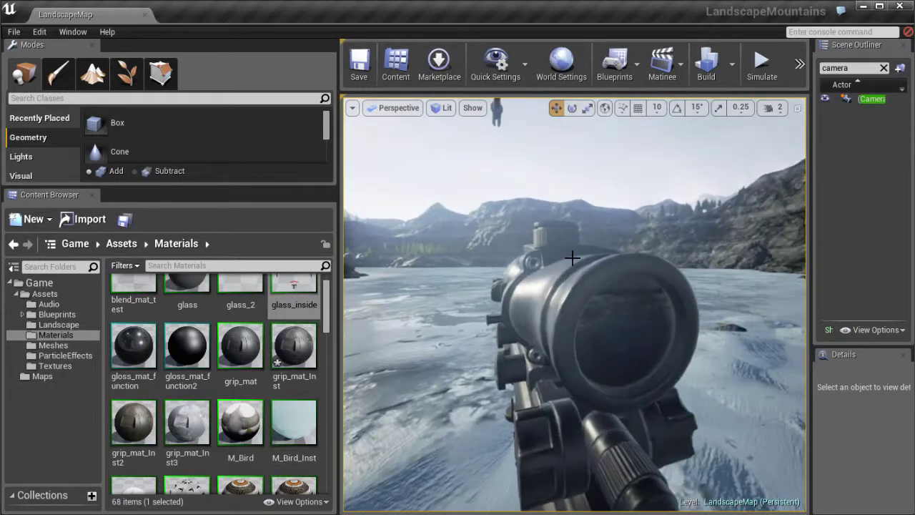
right_click_drag(516, 251, 673, 254)
right_click_drag(604, 325, 415, 319)
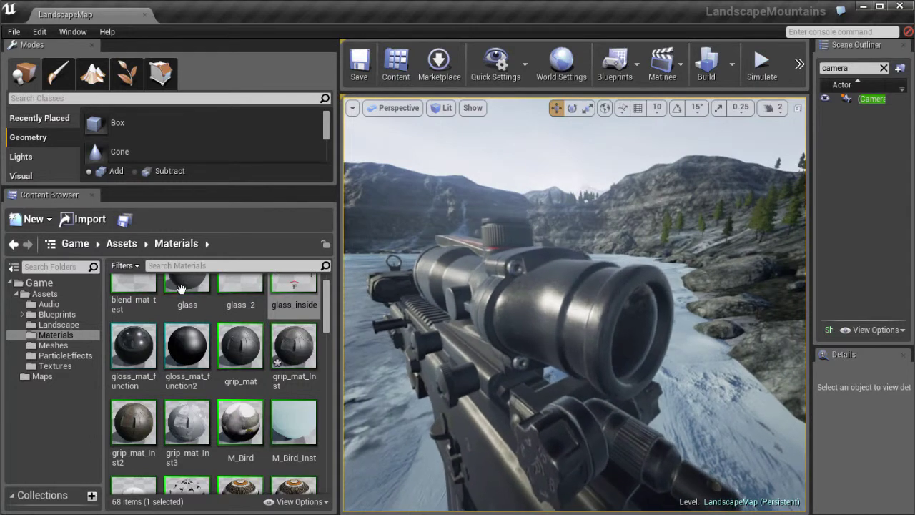
Step: Create a new material in the Materials folder and name it test_mat
left_click_drag(326, 297, 326, 285)
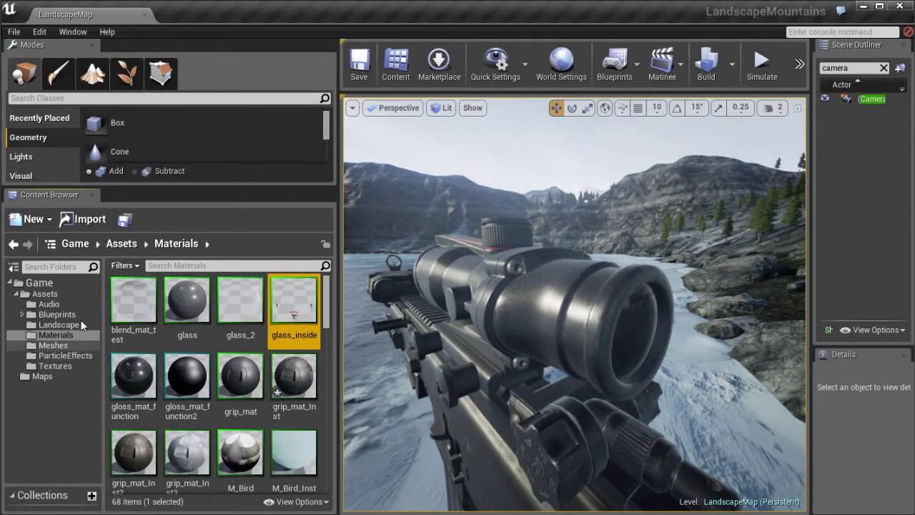
left_click(30, 218)
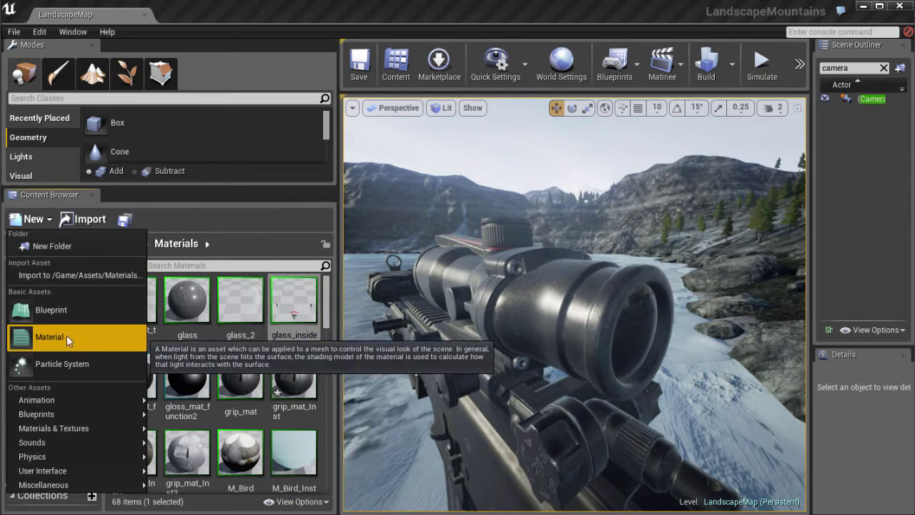
left_click(61, 336)
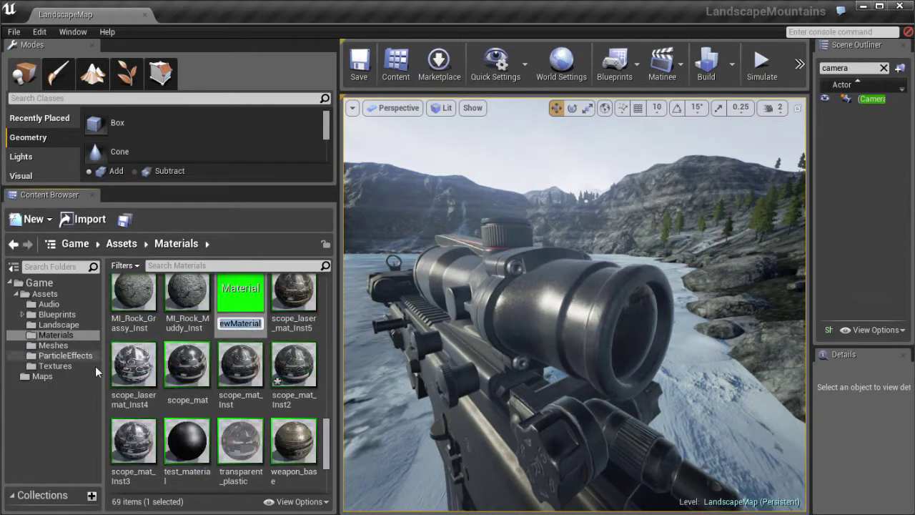
left_click(30, 218)
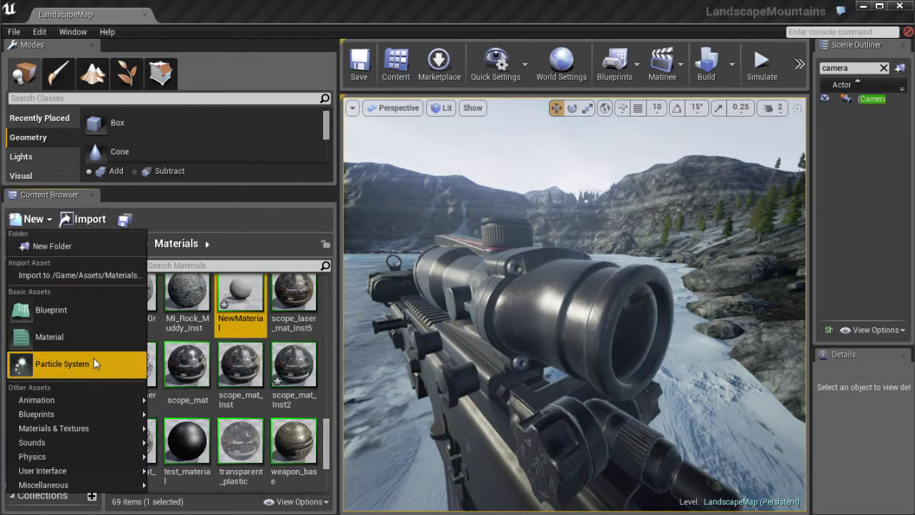
left_click(231, 274)
left_click(245, 323)
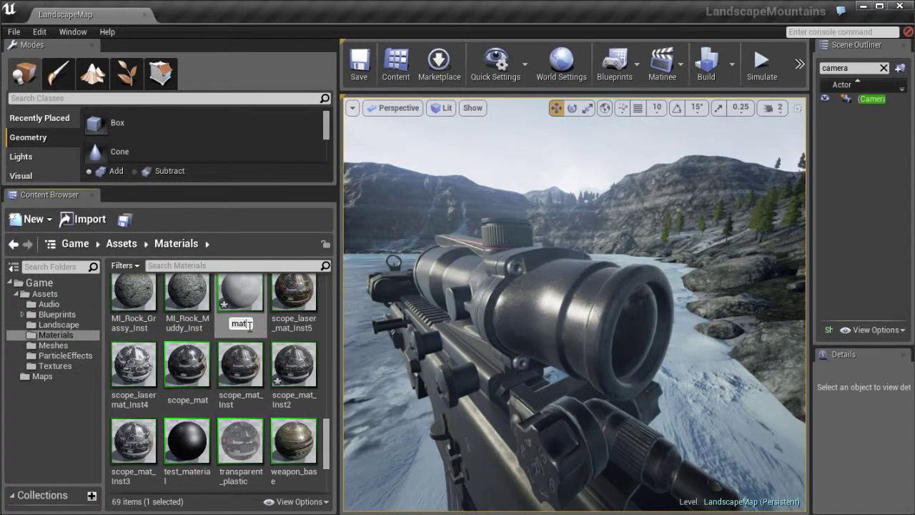
type("m")
key("BackSpace")
type("test_material")
key("BackSpace")
key("BackSpace")
key("Return")
Step: Apply test_mat to the scope's front lens and open it in a narrowed material editor beside the lens
left_click_drag(136, 329, 664, 349)
double_click(132, 325)
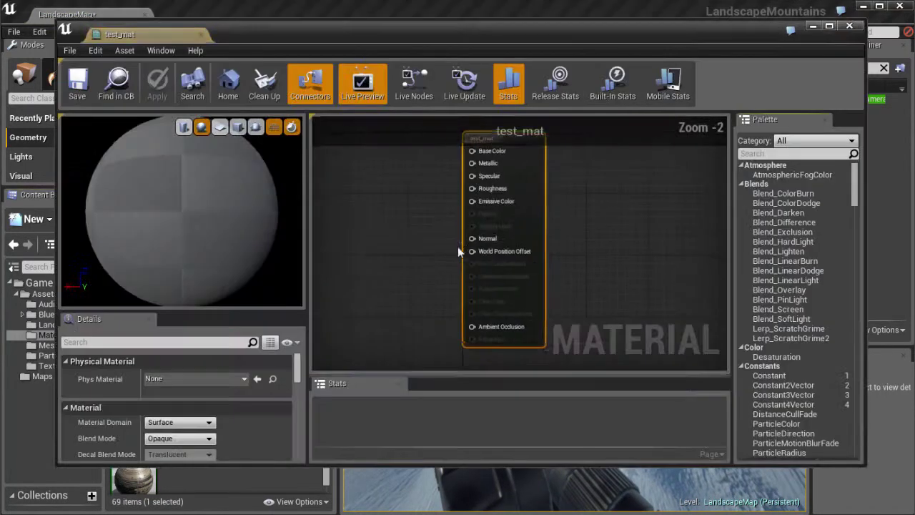
left_click_drag(865, 243, 577, 247)
left_click_drag(639, 273, 648, 272, "alt")
right_click_drag(408, 239, 396, 244)
scroll(326, 217, "up", 1)
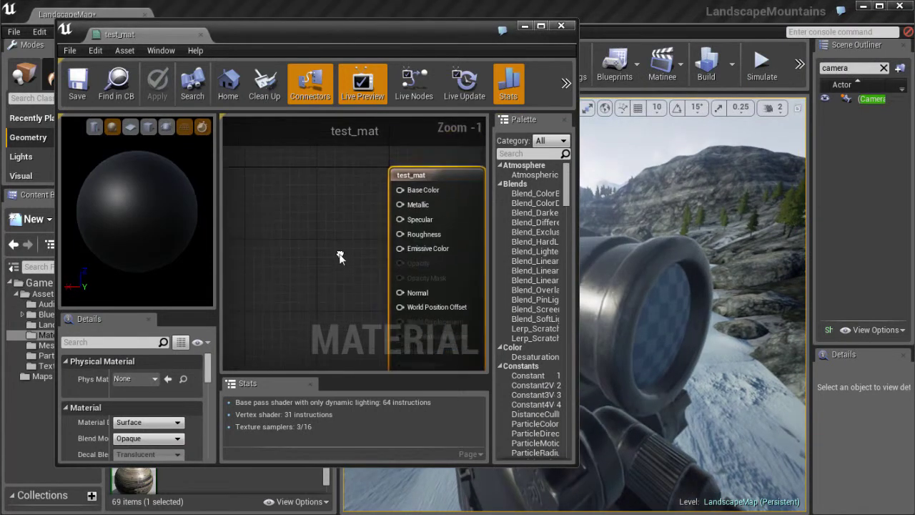
Step: Add a Constant node with value 0 and connect it to test_mat's Base Color
key("1")
left_click(271, 165)
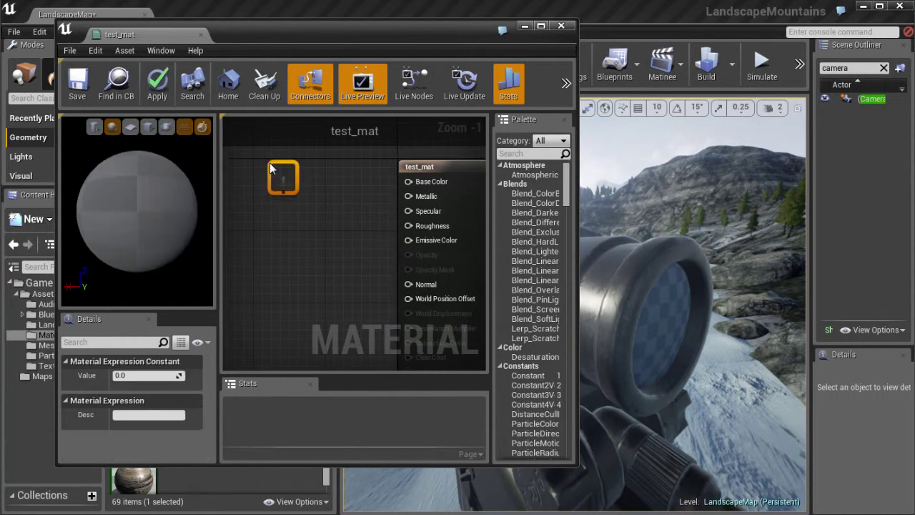
right_click_drag(306, 197, 303, 227)
left_click_drag(286, 216, 405, 212)
left_click_drag(273, 200, 276, 161)
Step: Add a second Constant node with value 0, connect it to Roughness and apply the material changes
right_click_drag(314, 247, 323, 231)
key("1")
left_click(272, 212)
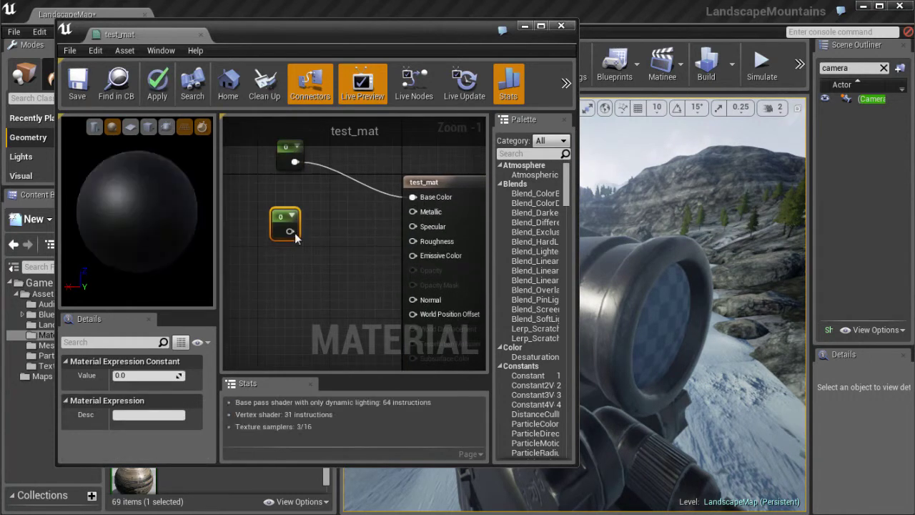
left_click_drag(289, 230, 412, 243)
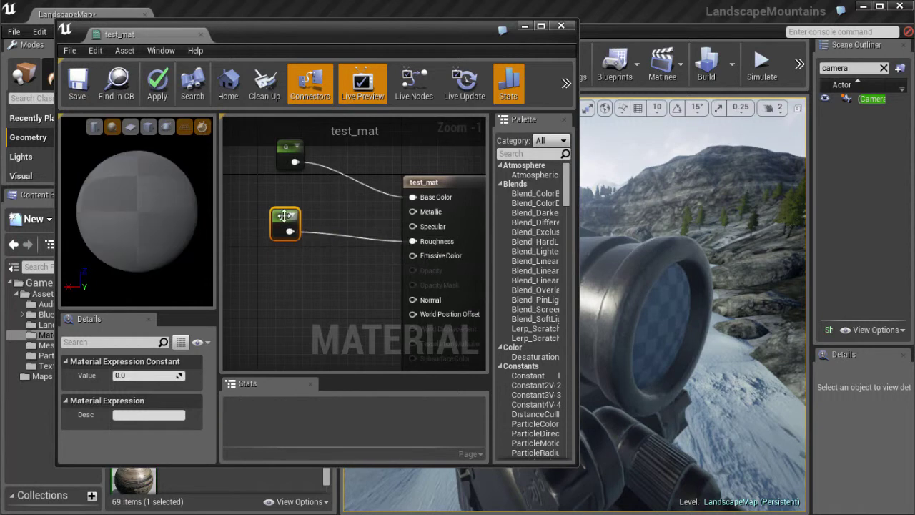
left_click(157, 84)
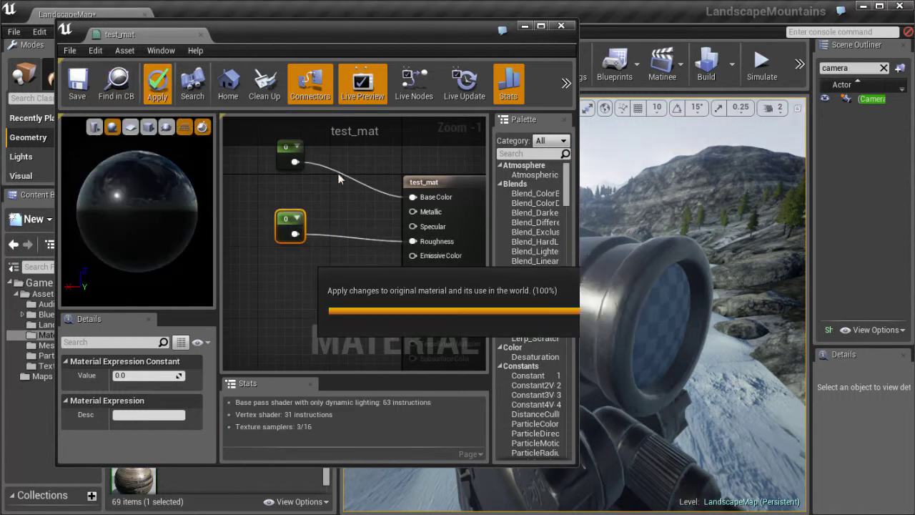
Step: Reposition and enlarge the material editor window while keeping the scope lens in view
left_click_drag(386, 37, 369, 40)
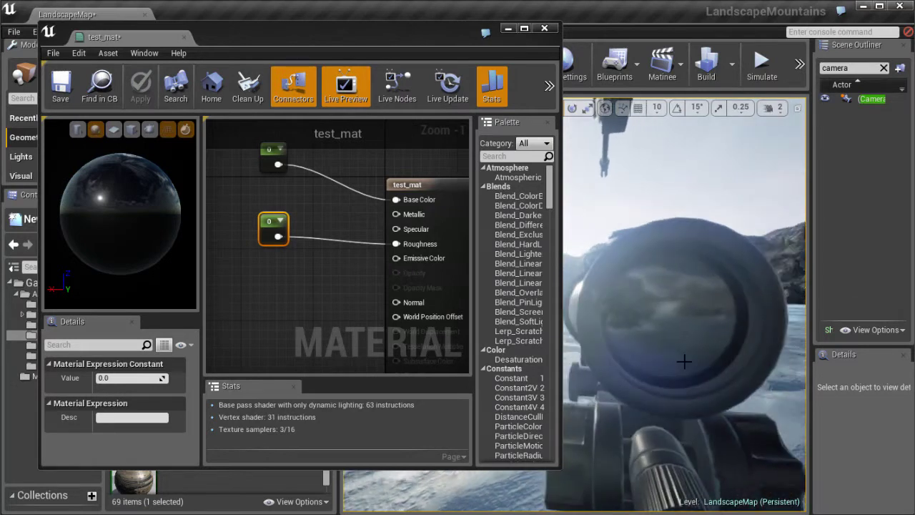
right_click_drag(328, 301, 358, 271)
scroll(339, 275, "down", 1)
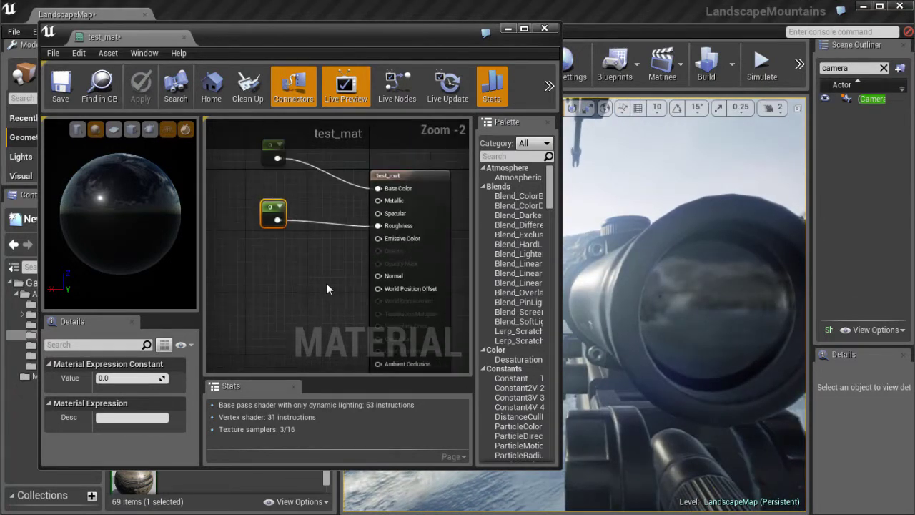
left_click_drag(309, 35, 294, 25)
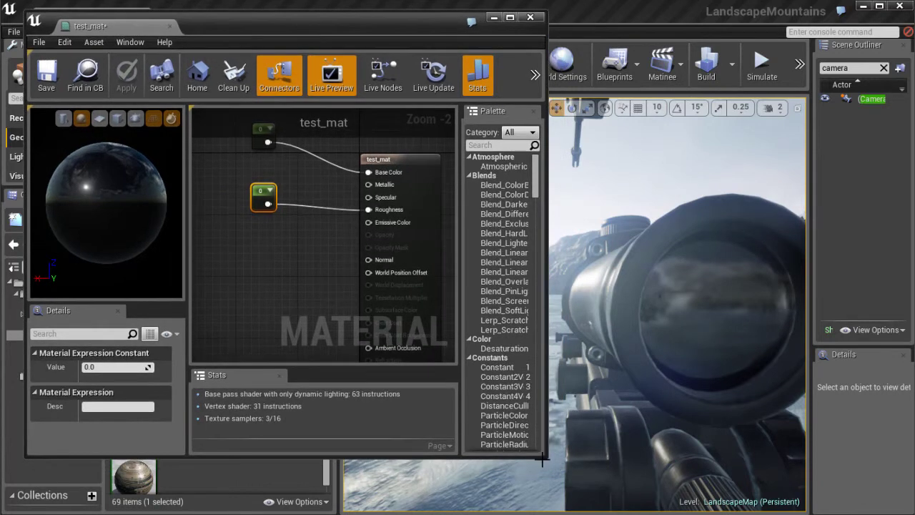
left_click_drag(541, 457, 600, 502)
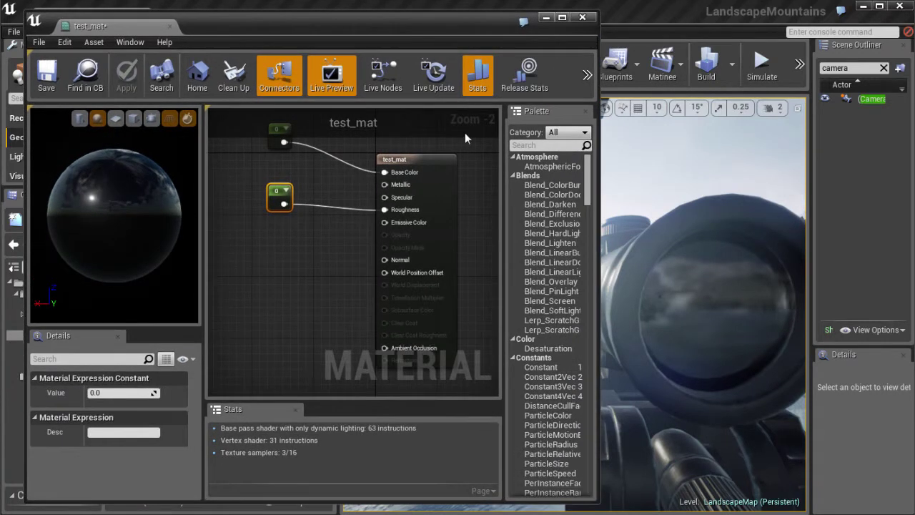
Step: Select the test_mat output node and set its Blend Mode to Translucent
mouse_move(427, 161)
left_mouse_down()
mouse_move(418, 160)
mouse_move(431, 165)
left_mouse_up()
left_click_drag(123, 328, 123, 277)
left_click(123, 408)
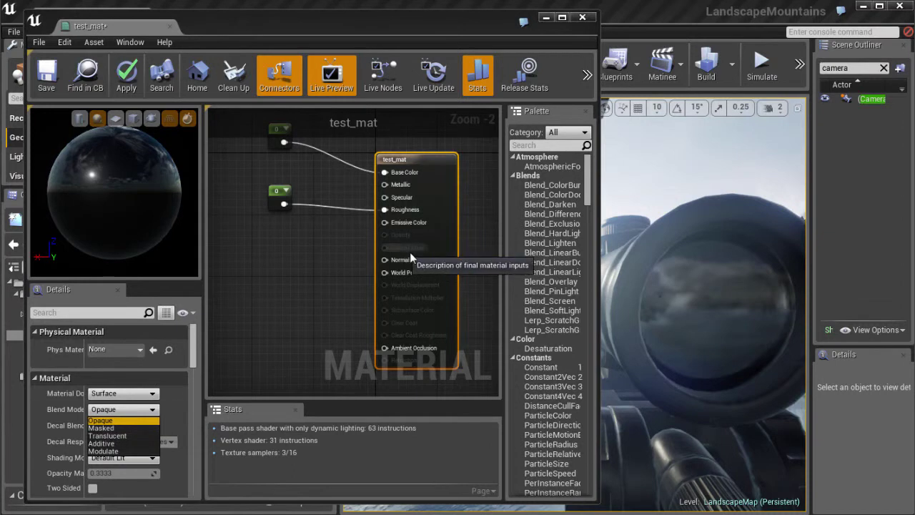
right_click_drag(336, 256, 304, 268)
scroll(304, 268, "up", 2)
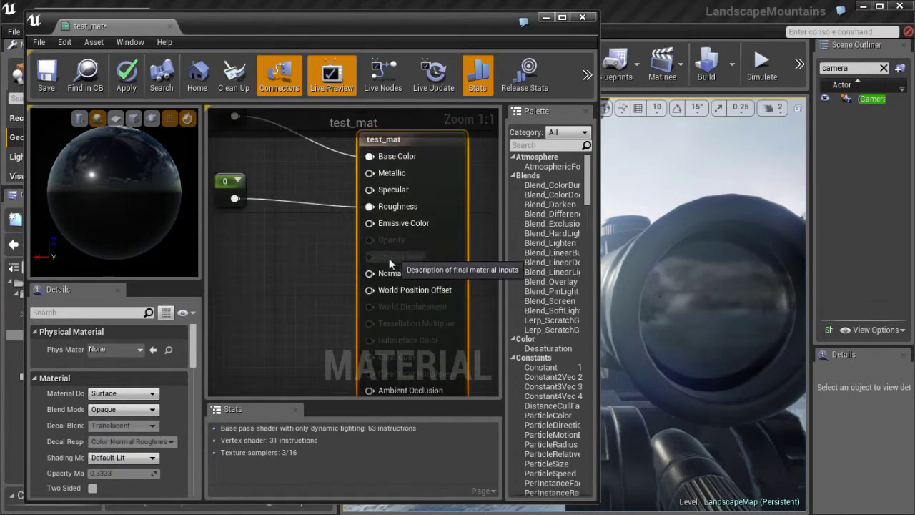
left_click(131, 412)
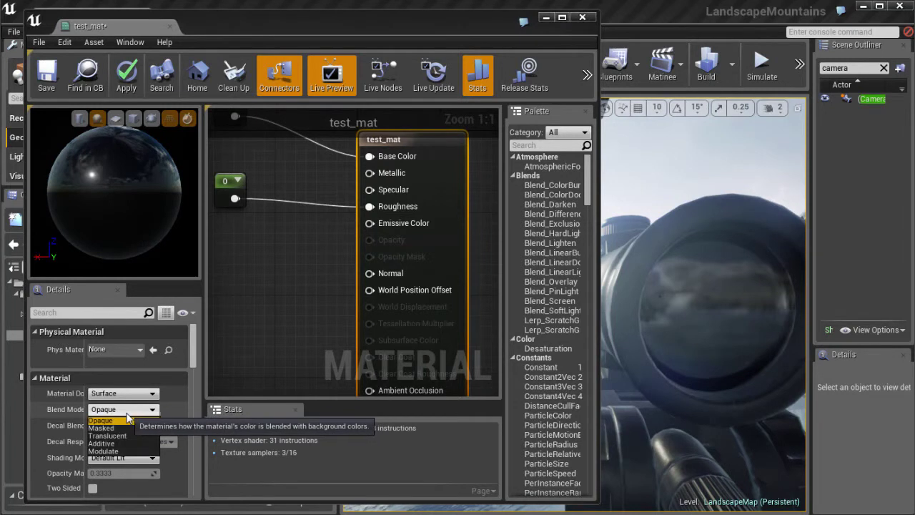
left_click_drag(204, 391, 253, 391)
left_click(162, 415)
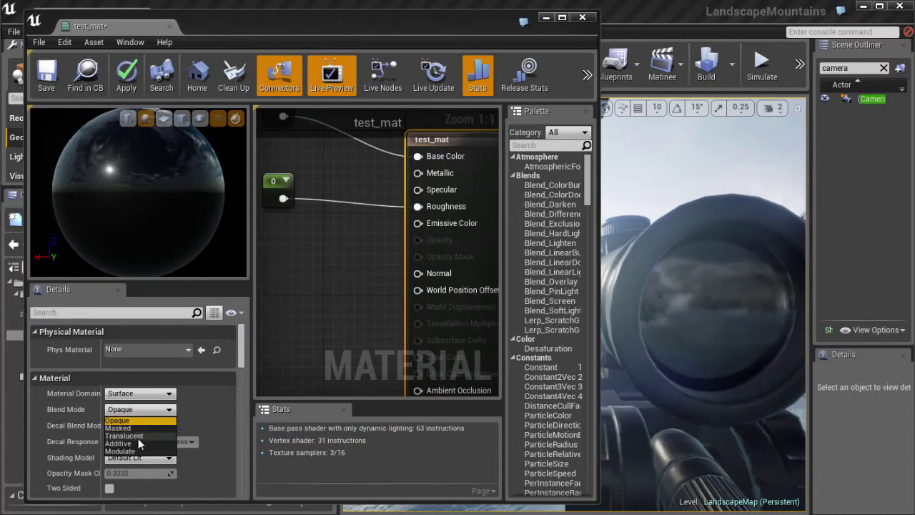
left_click(129, 437)
Step: Switch the material's Blend Mode to Masked for comparison and return it to Translucent
left_click(143, 414)
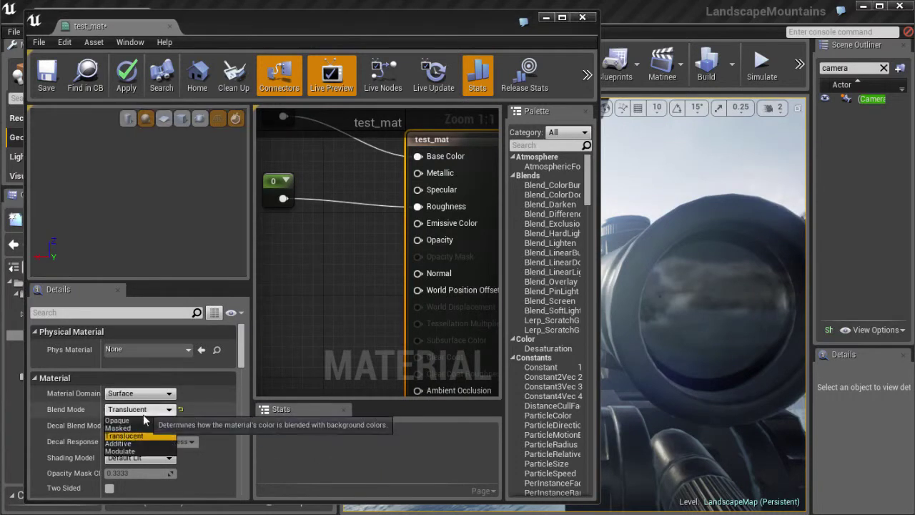
left_click(125, 428)
left_click(143, 409)
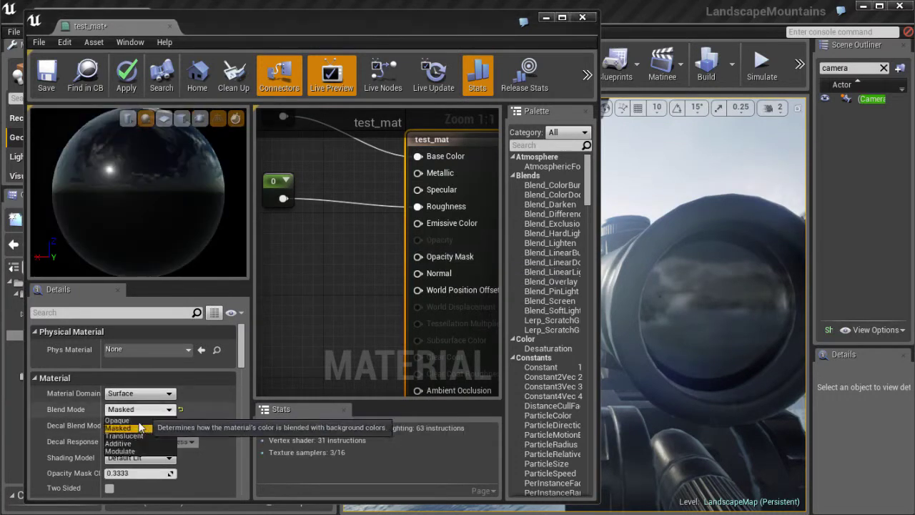
left_click(133, 433)
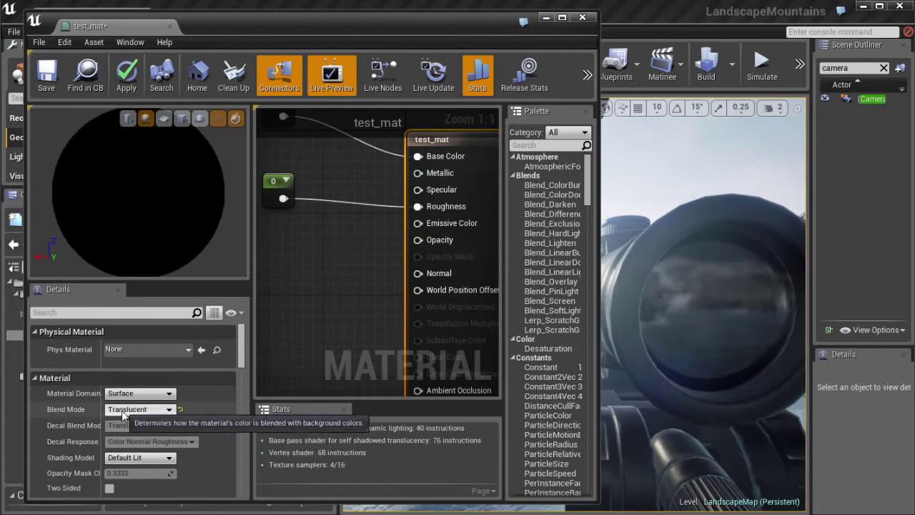
Step: Bring up the Translucency settings of test_mat alongside its node graph
right_click_drag(294, 331, 328, 332)
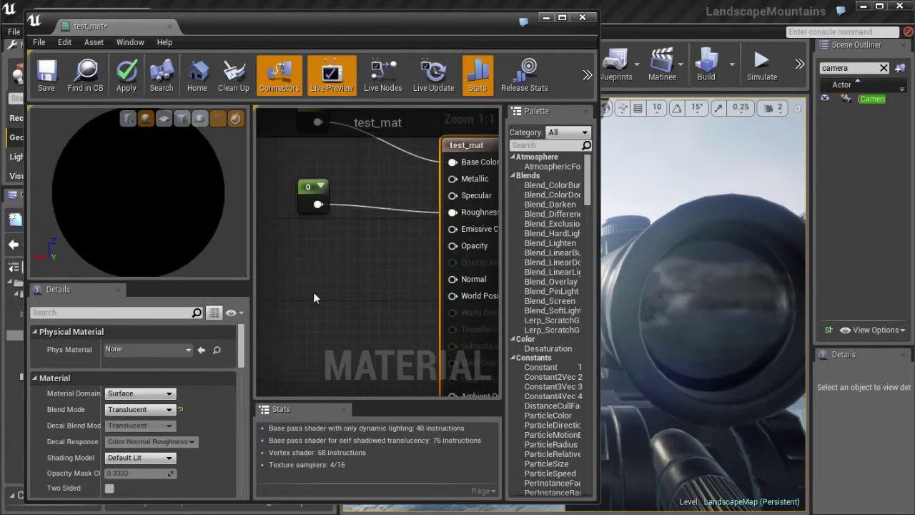
scroll(336, 288, "down", 1)
left_click_drag(252, 320, 227, 321)
scroll(169, 393, "down", 5)
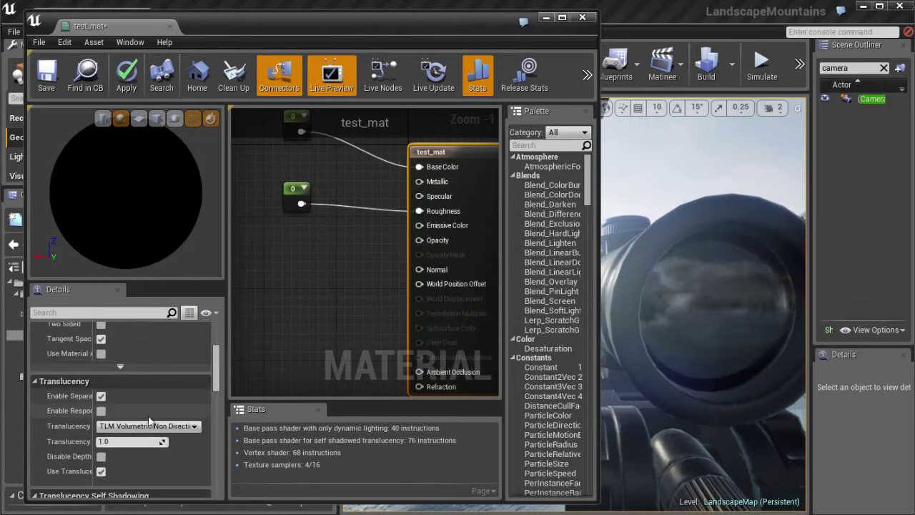
mouse_move(312, 282)
right_mouse_down()
mouse_move(318, 296)
mouse_move(333, 256)
mouse_move(325, 284)
right_mouse_up()
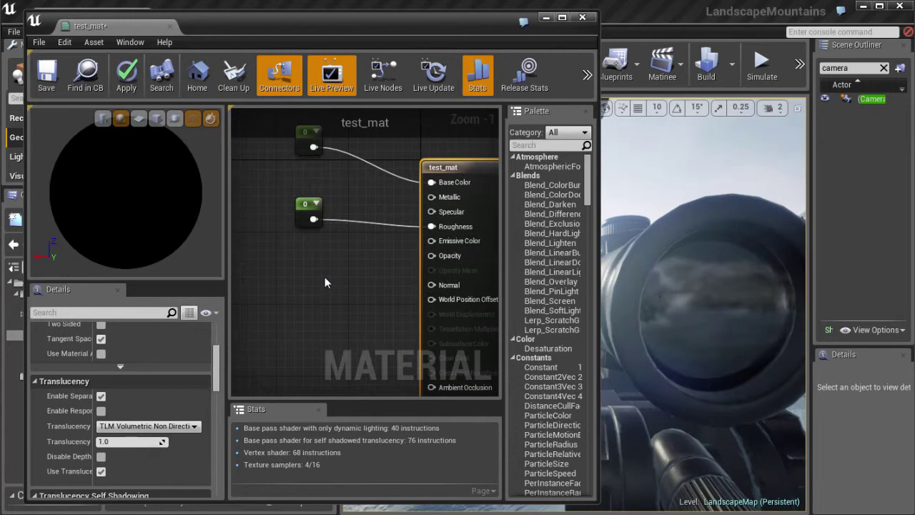
Step: Add a constant with value 1 for test_mat's Opacity input, apply the material and check the scope lens in the viewport
key("1")
left_click(317, 273)
left_click_drag(319, 275, 298, 267)
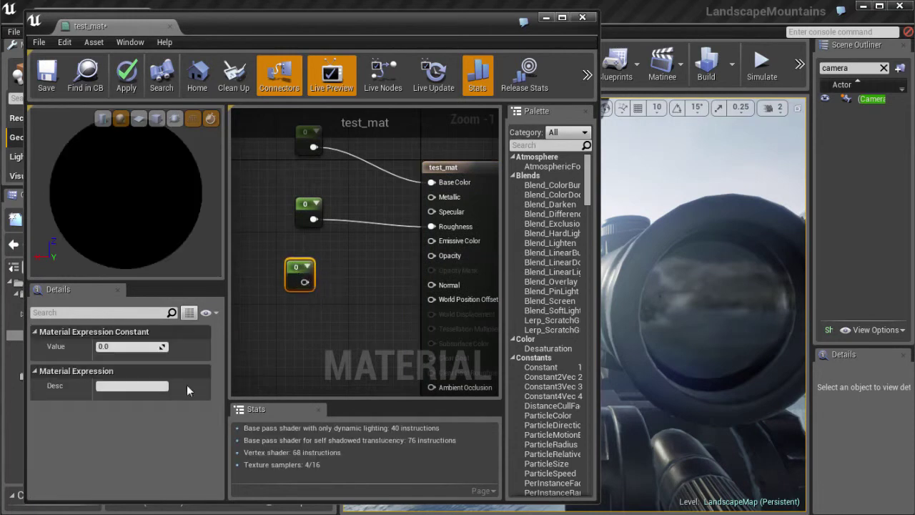
key("Return")
left_click_drag(311, 286, 431, 256)
scroll(422, 264, "down", 1)
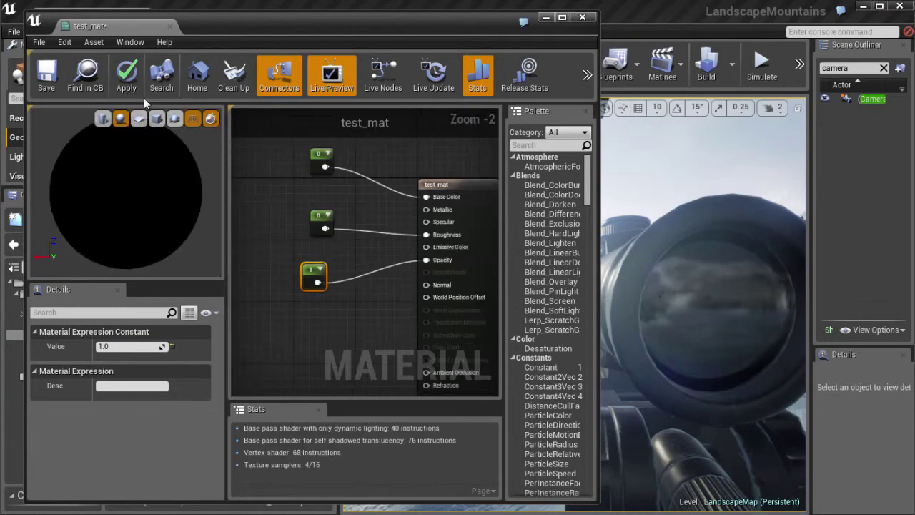
left_click(127, 77)
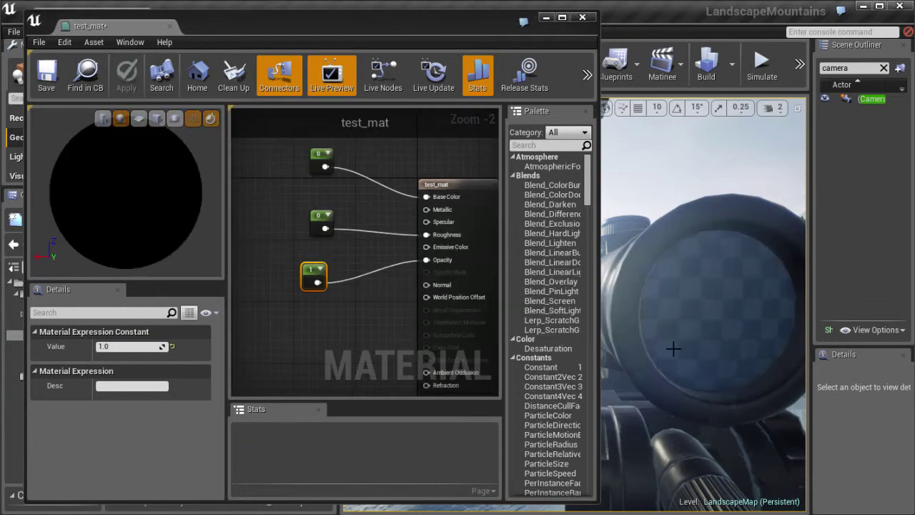
right_click_drag(674, 350, 714, 322)
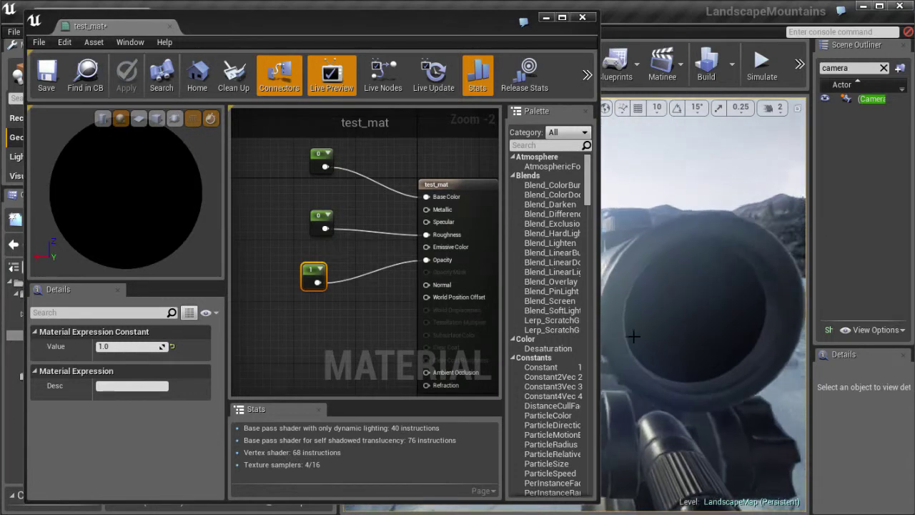
left_click_drag(598, 284, 516, 285)
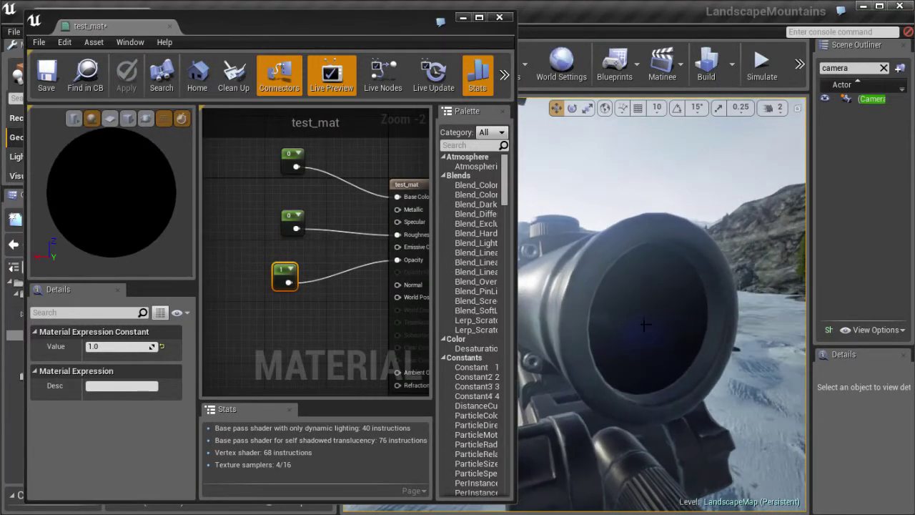
Step: Set the Opacity constant to 0, apply the material and look through the scope lens
left_click(114, 346)
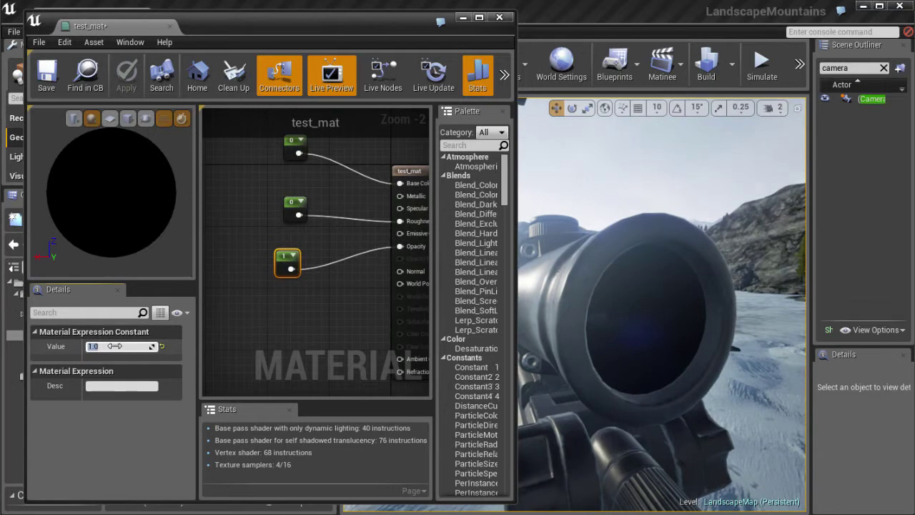
type("0")
key("Return")
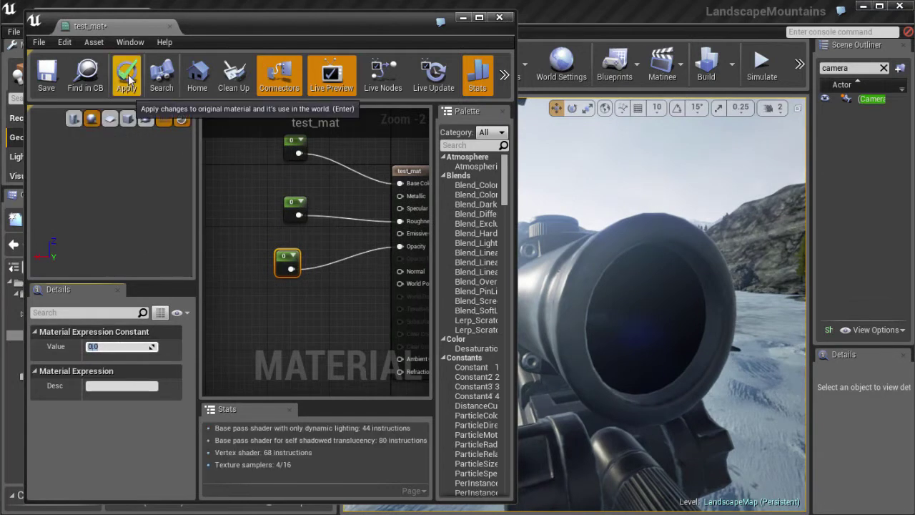
left_click(127, 78)
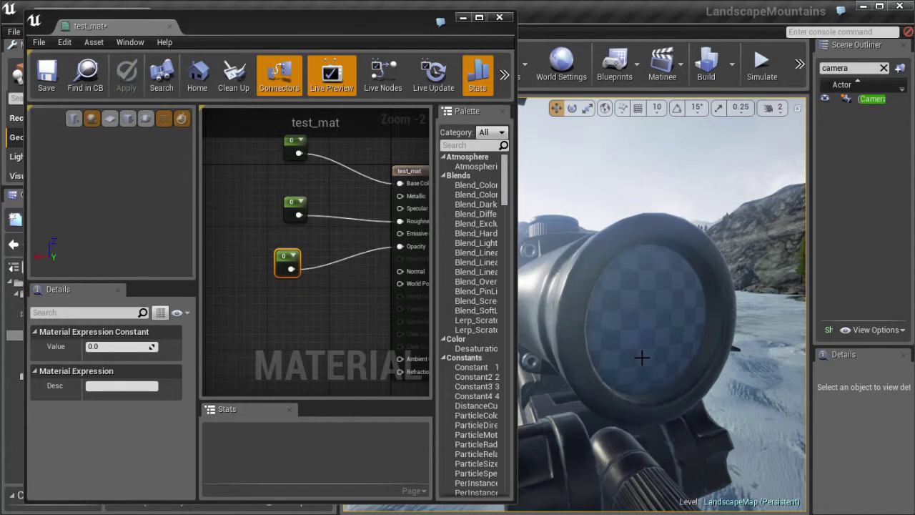
mouse_move(642, 358)
right_mouse_down()
mouse_move(574, 352)
mouse_move(636, 357)
right_mouse_up()
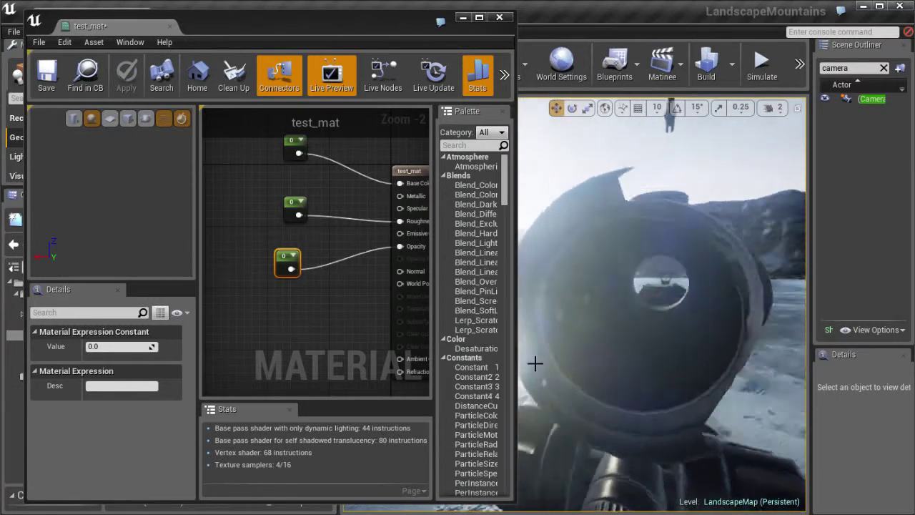
Step: Set the Opacity constant to 0.5 and apply the change to test_mat
left_click_drag(280, 260, 289, 261)
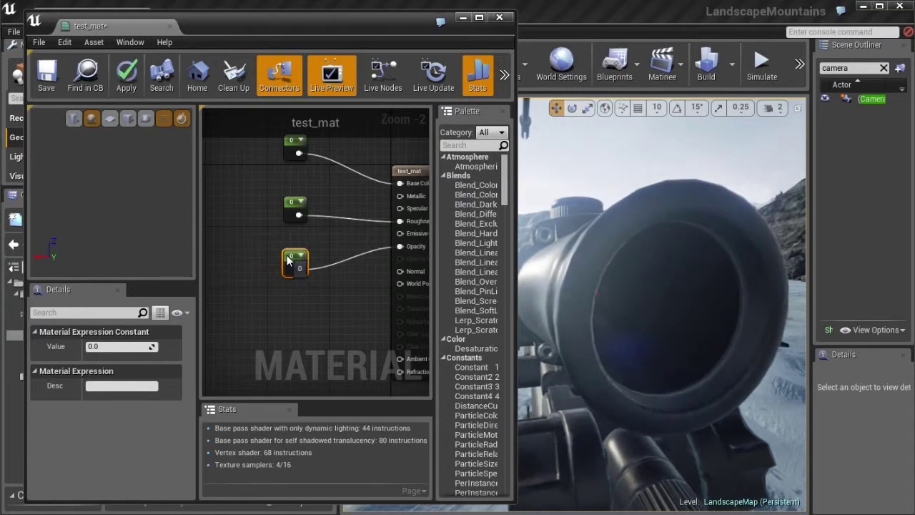
left_click(113, 346)
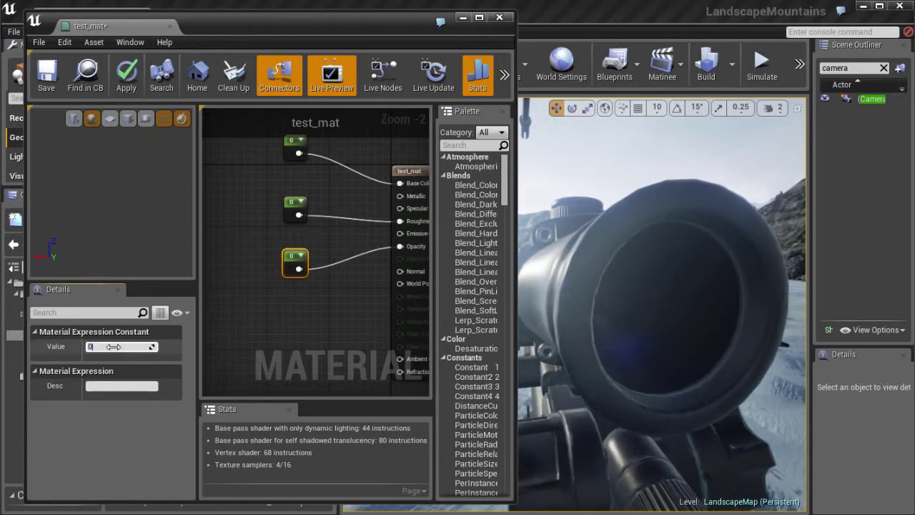
key("Return")
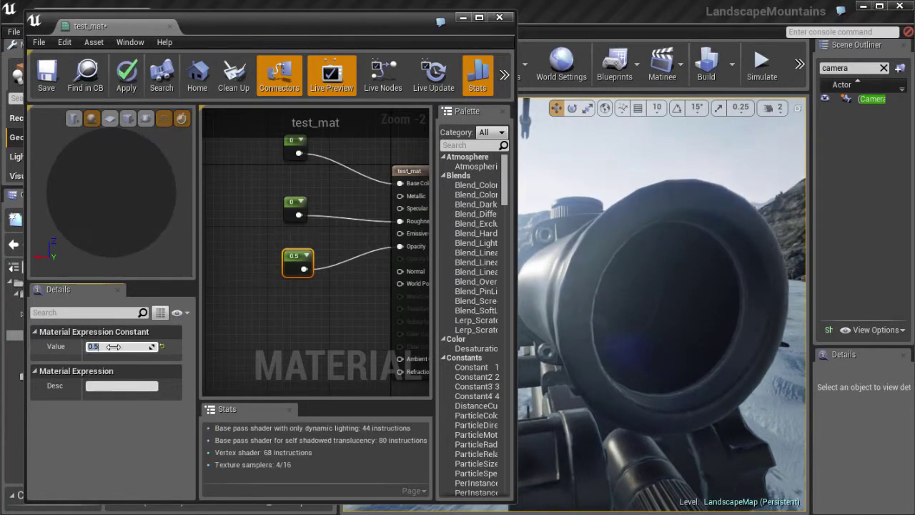
left_click(126, 71)
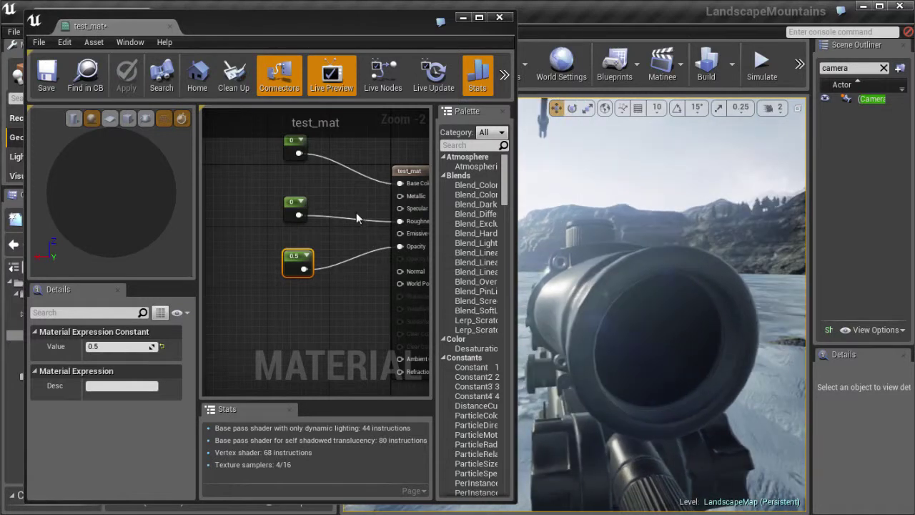
Step: Rearrange the Base Color, Roughness and Opacity constants in a loose column beside the test_mat output node
right_click_drag(357, 218, 346, 230)
left_click_drag(280, 175, 288, 190)
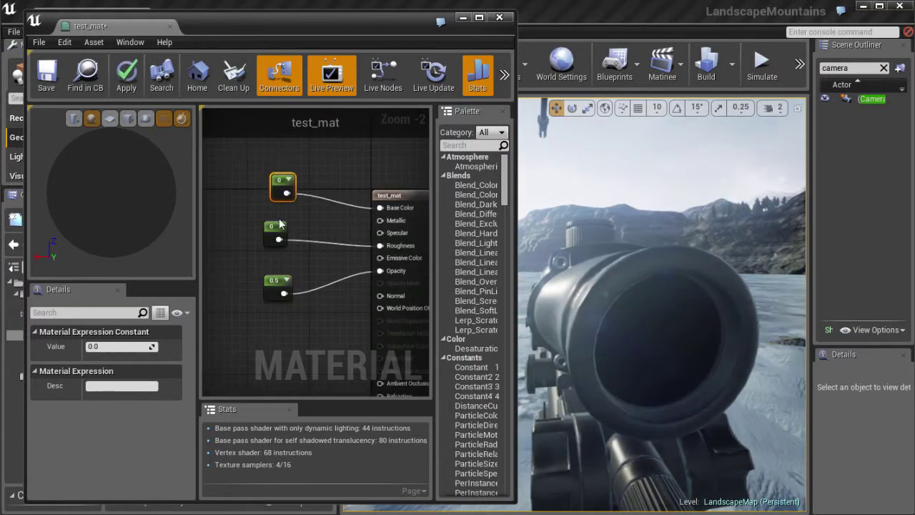
left_click(272, 230)
left_click_drag(270, 284, 268, 280)
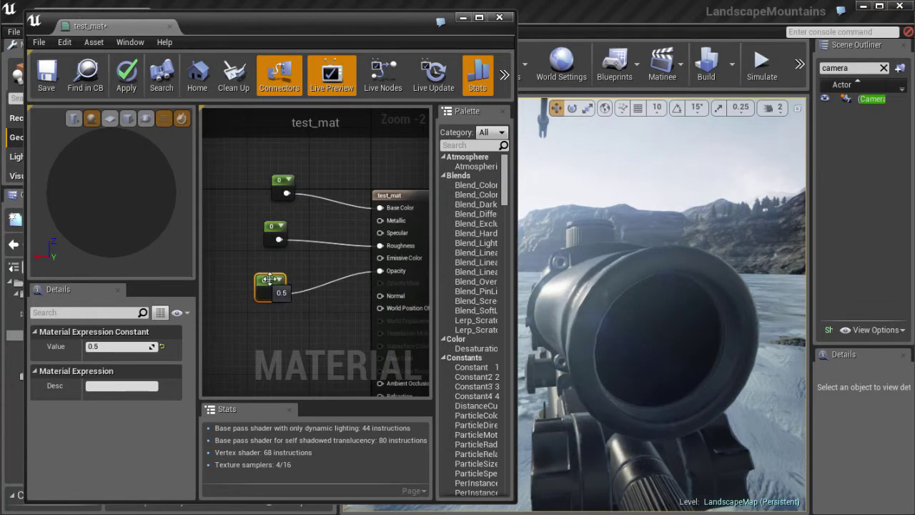
right_click_drag(299, 215, 281, 218)
left_click_drag(261, 184, 271, 192)
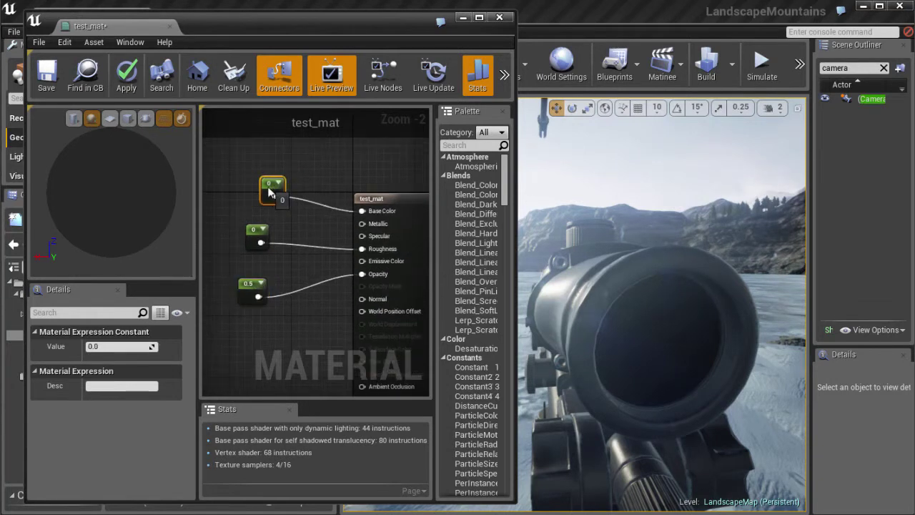
left_click(252, 233)
left_click_drag(248, 285, 241, 284)
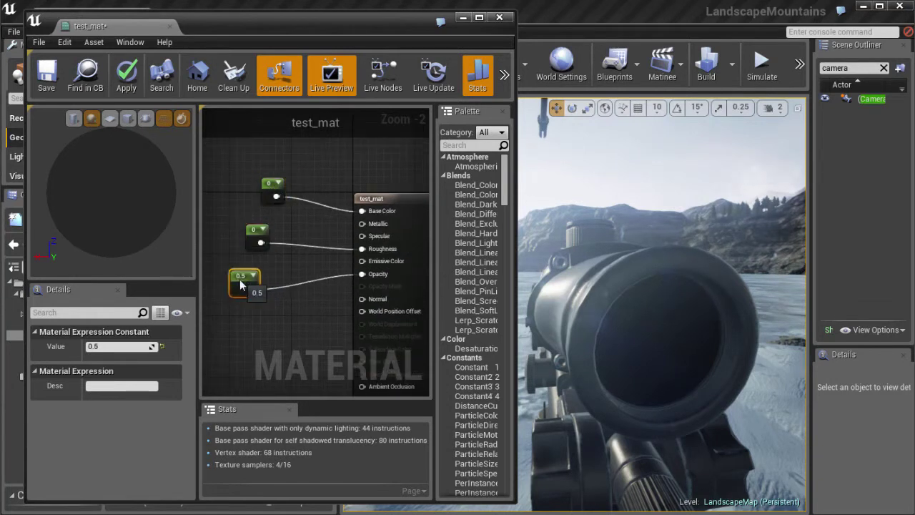
left_click_drag(270, 183, 279, 193)
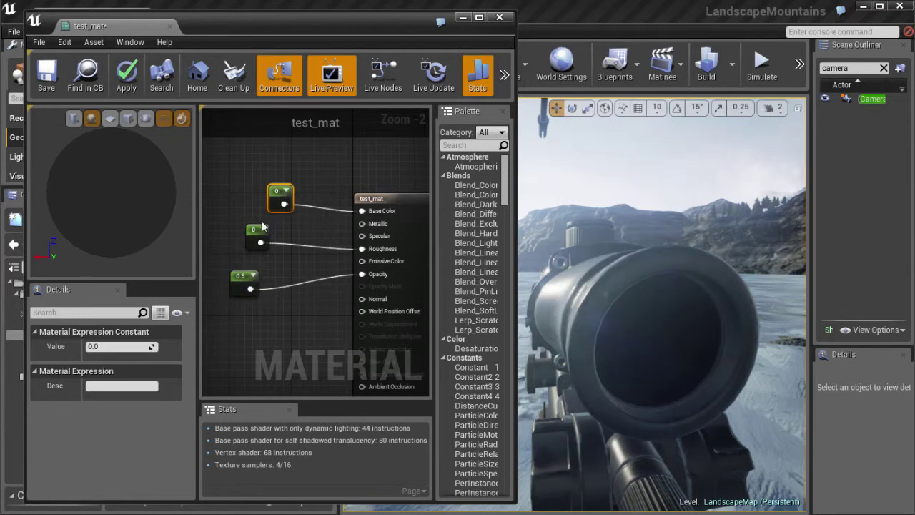
left_click_drag(255, 229, 251, 238)
left_click_drag(241, 275, 234, 277)
right_click_drag(272, 265, 287, 267)
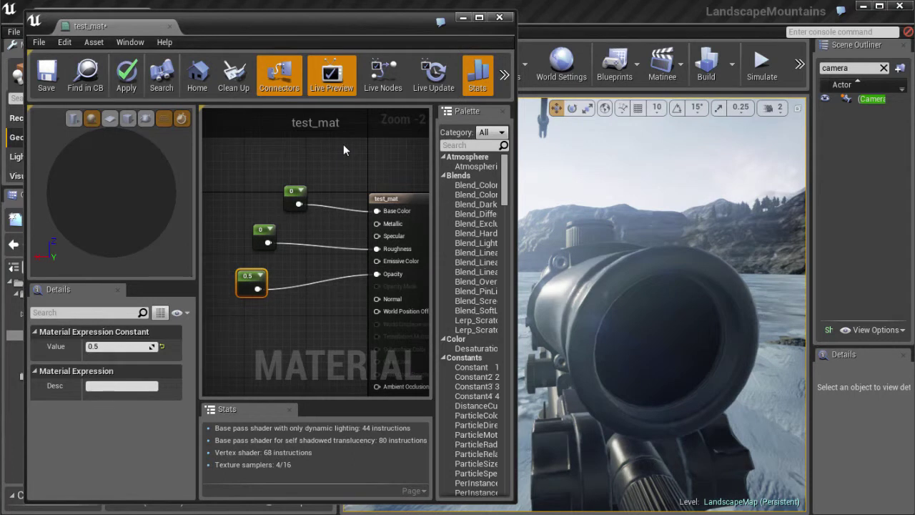
right_click_drag(332, 178, 330, 190)
left_click_drag(290, 204, 290, 196)
left_click_drag(256, 242, 248, 237)
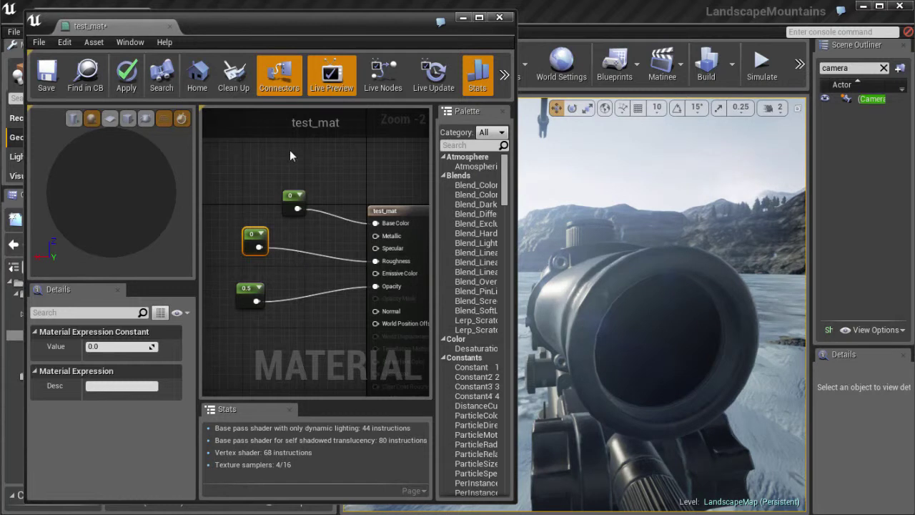
Step: Shift the material editor window, close test_mat and view the scope lens in the level viewport
left_click_drag(290, 19, 302, 17)
right_click_drag(326, 290, 315, 276)
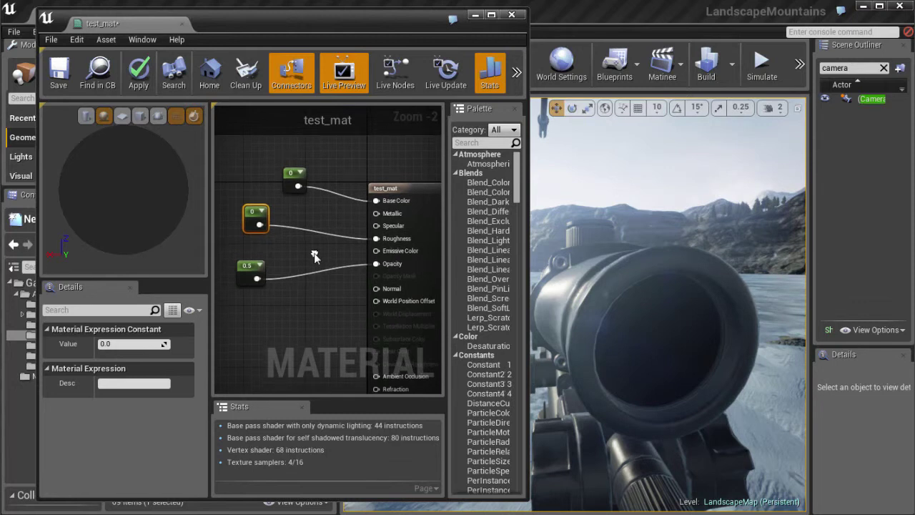
right_click_drag(354, 248, 360, 238)
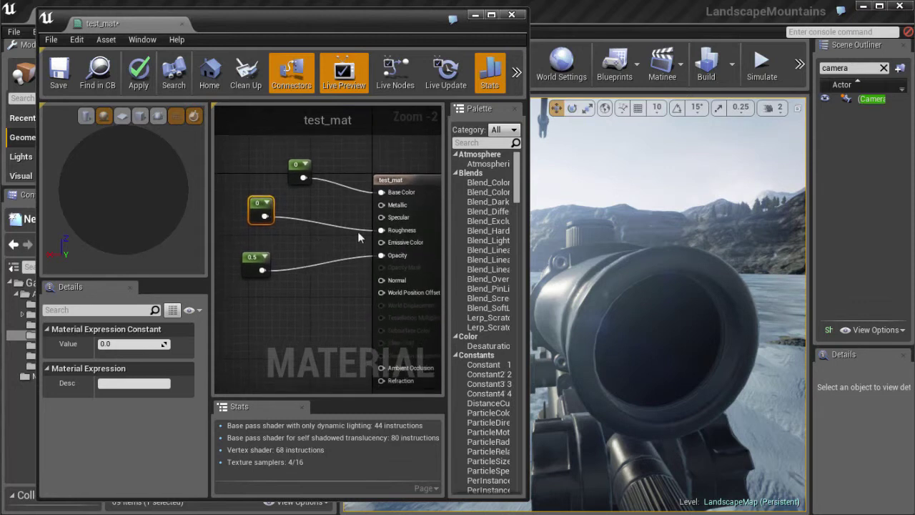
left_click(182, 25)
left_click(568, 326)
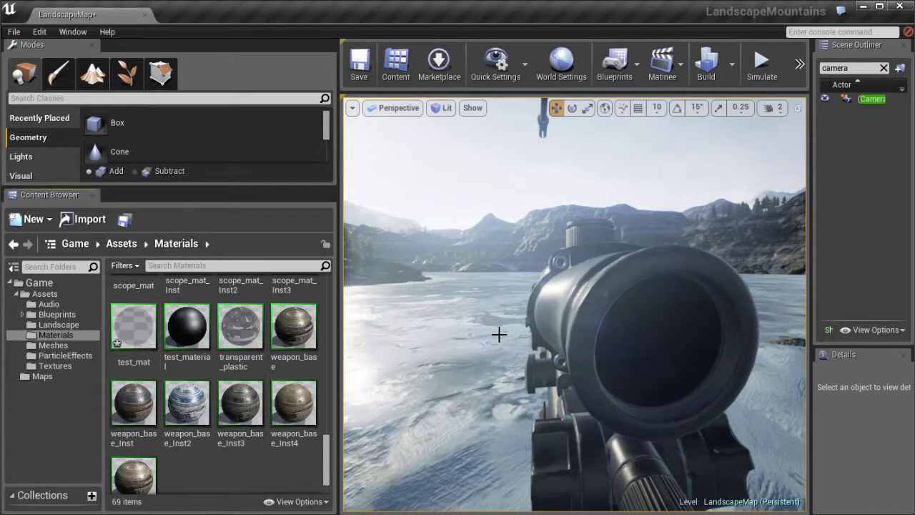
right_click_drag(497, 334, 526, 334)
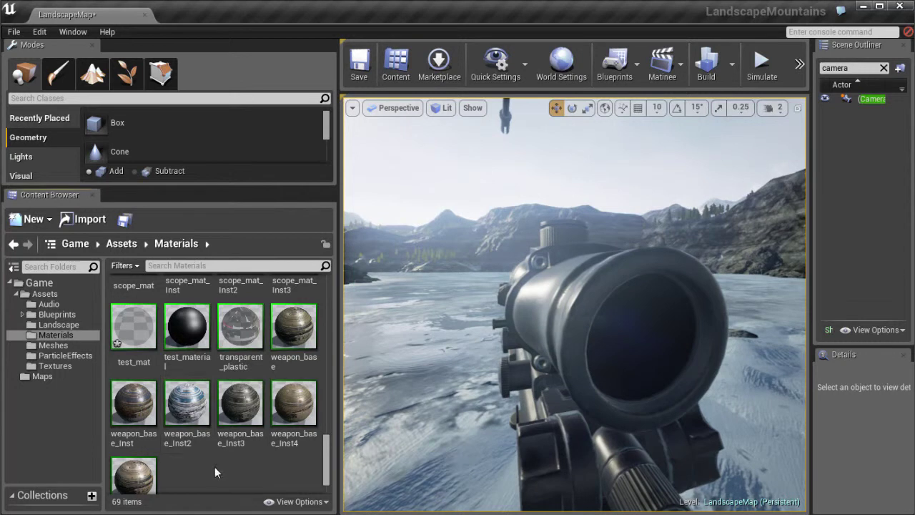
Step: Create a Material Function in the Materials folder and name it test_mat_glass
scroll(224, 458, "down", 1)
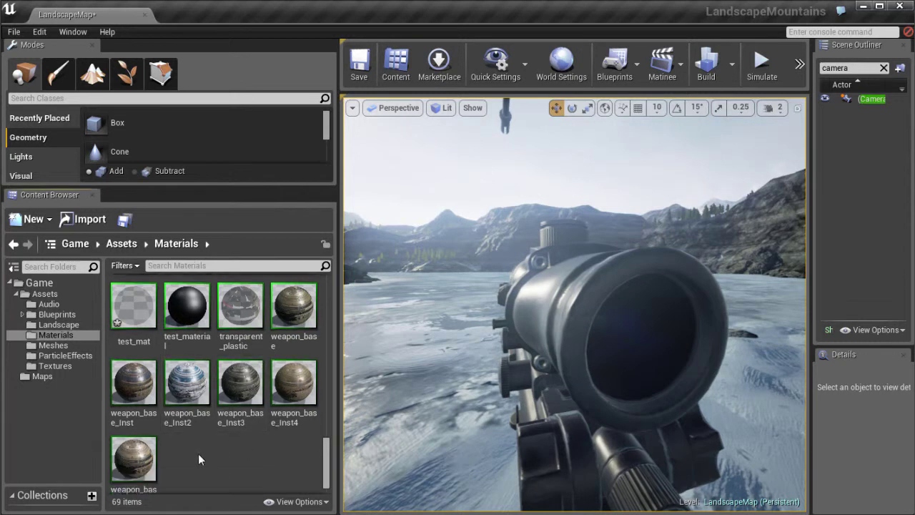
left_click(30, 218)
mouse_move(41, 428)
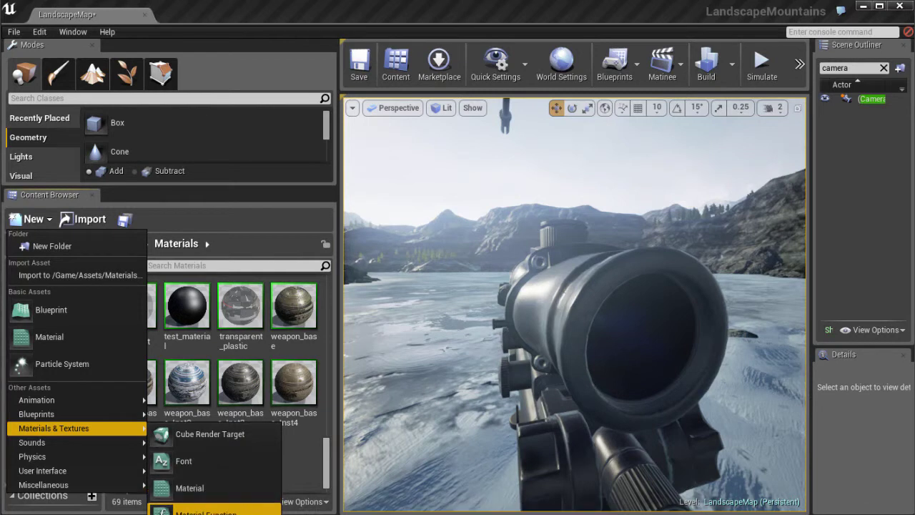
left_click(206, 511)
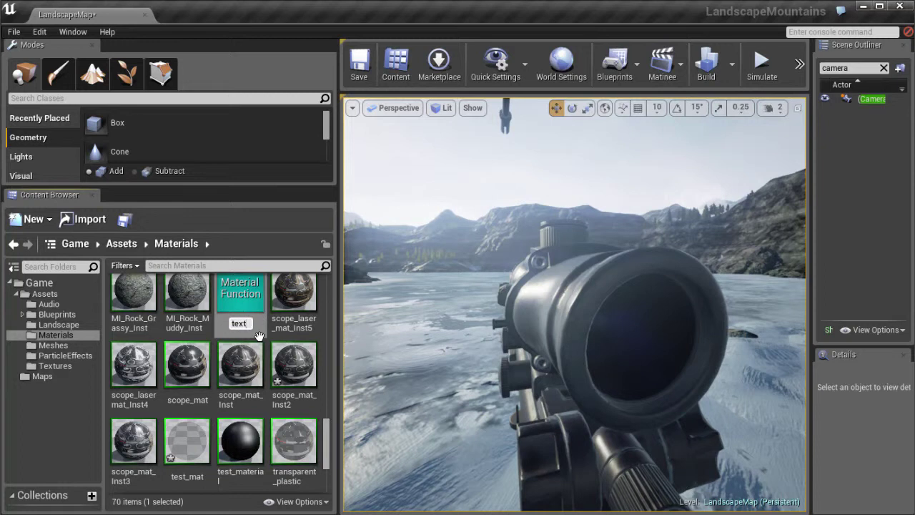
type("test_mat")
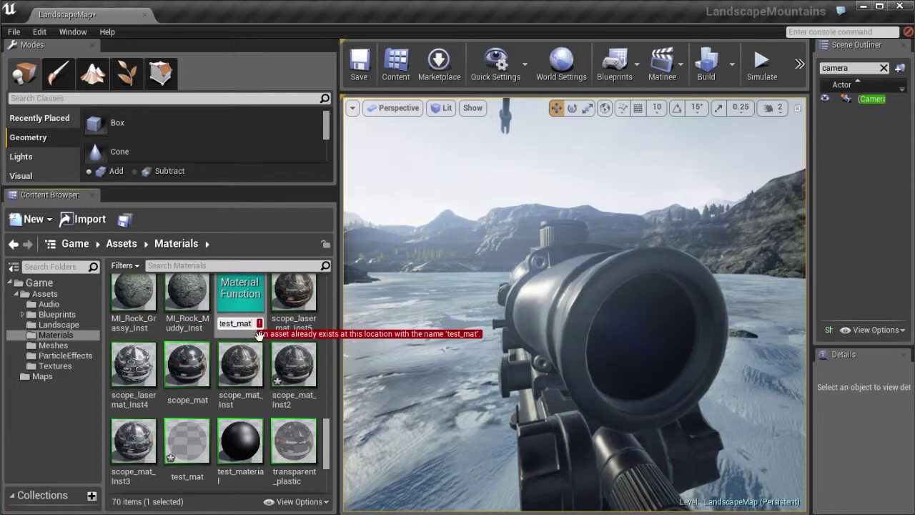
type("_g")
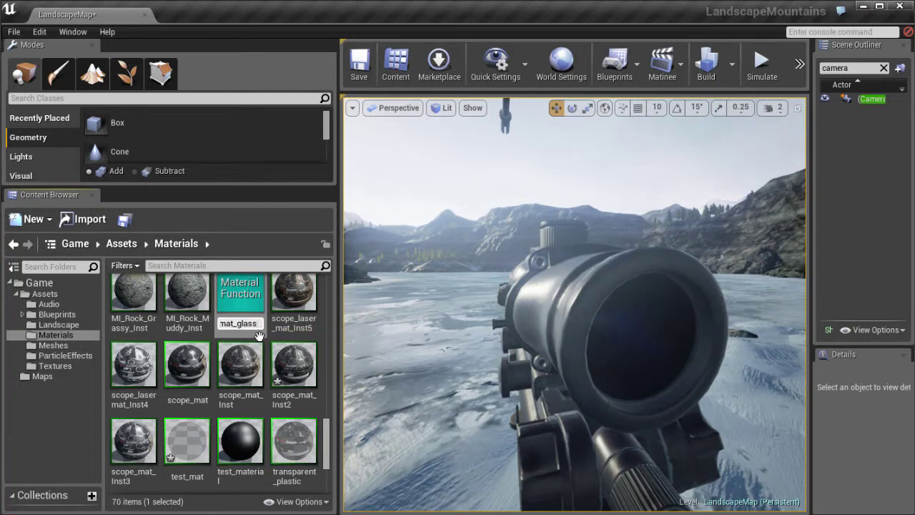
type("lass")
key("Return")
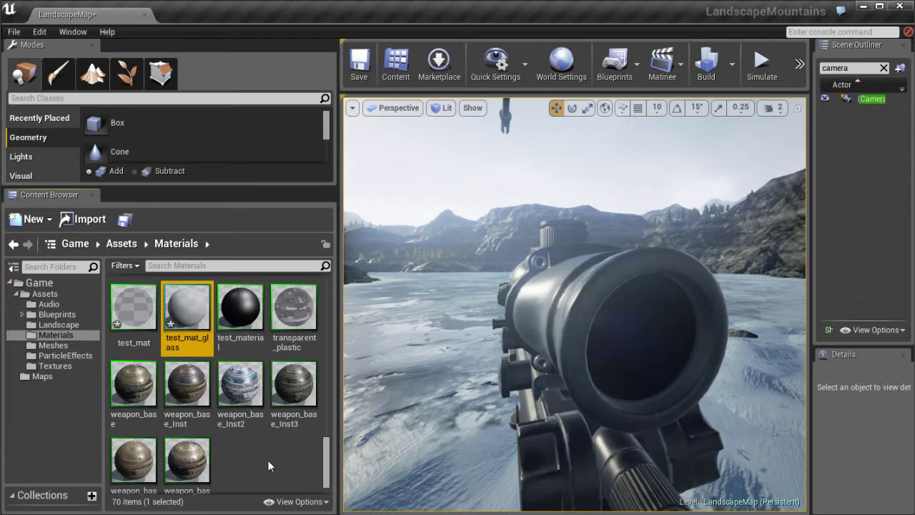
Step: Open test_mat_glass for editing, widen its window and make free graph space beside the Output Result node
double_click(182, 314)
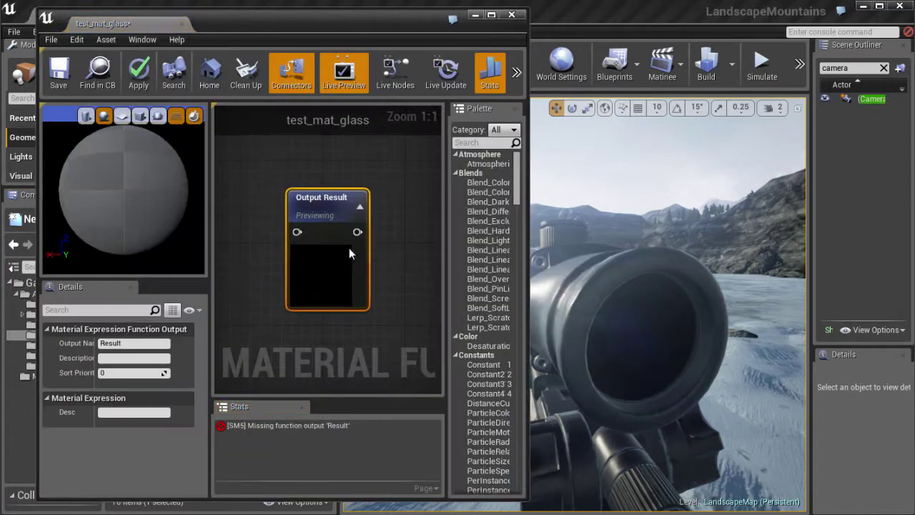
left_click_drag(528, 23, 776, 28)
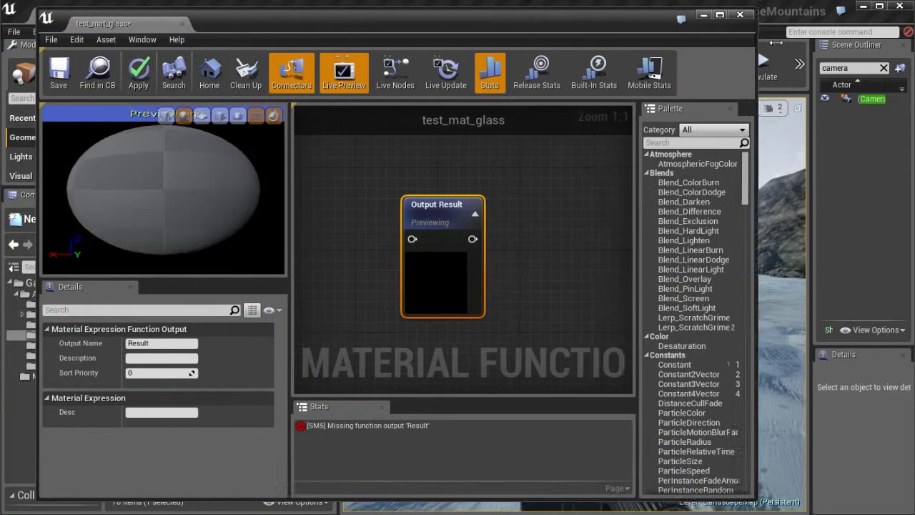
right_click_drag(517, 213, 514, 223)
left_click_drag(545, 229, 529, 193)
right_click_drag(529, 194, 557, 223)
left_click_drag(590, 215, 548, 182)
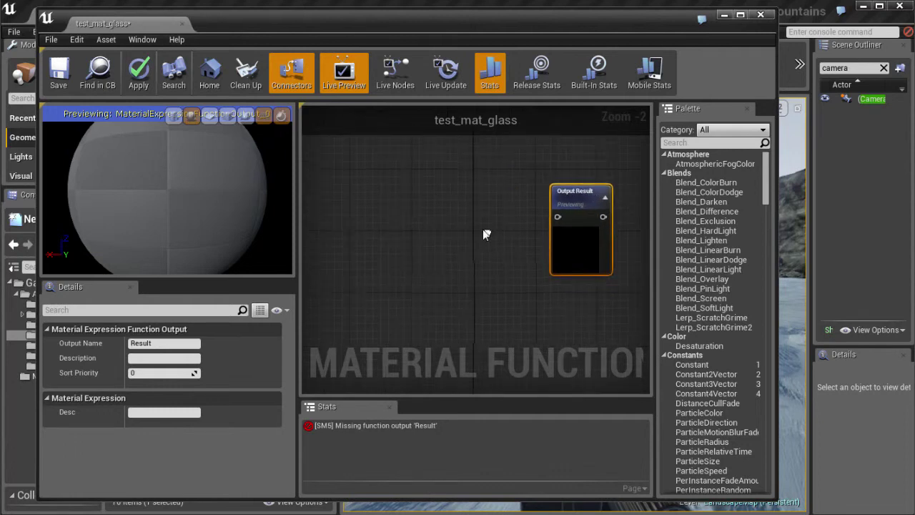
Step: Add a MakeMaterialAttributes node to test_mat_glass, connect its output to Output Result and place it beside that node
scroll(456, 242, "up", 1)
mouse_move(486, 245)
right_mouse_down()
mouse_move(482, 230)
mouse_move(451, 239)
mouse_move(471, 249)
right_mouse_up()
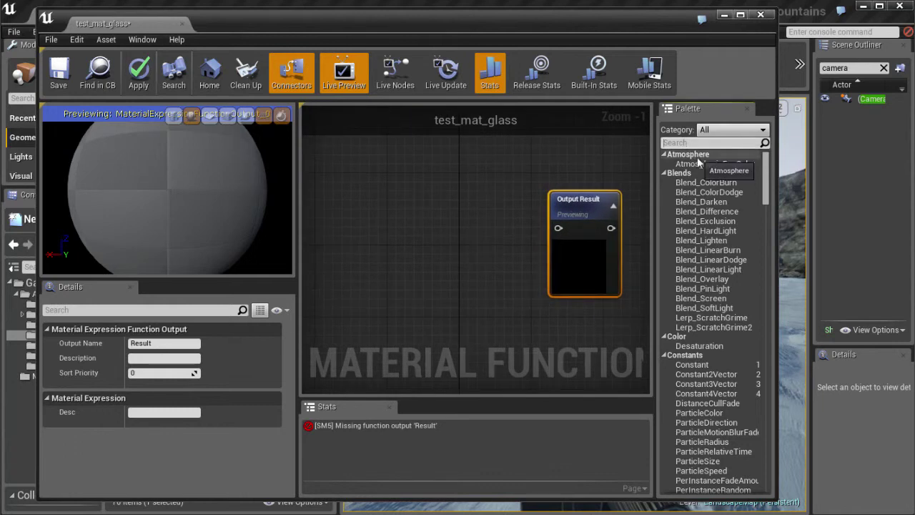
type("make")
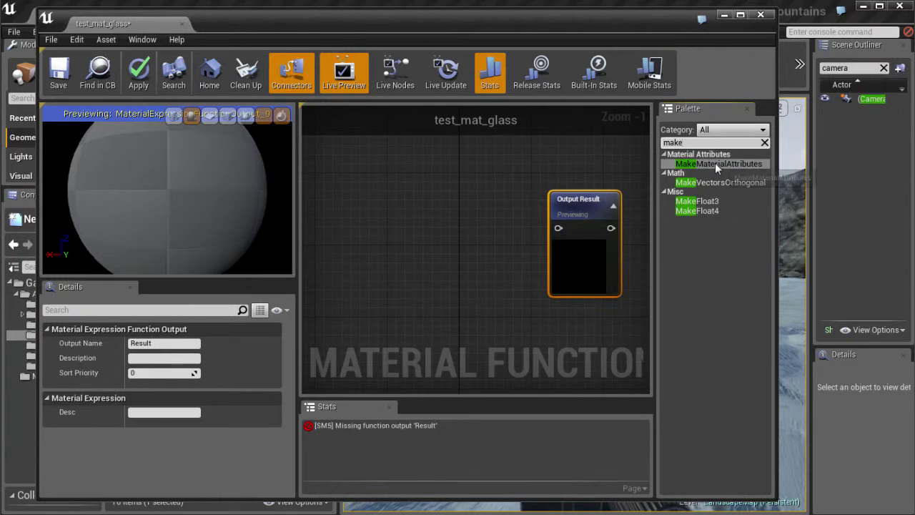
left_click_drag(716, 163, 375, 189)
scroll(500, 208, "down", 2)
left_click_drag(450, 153, 548, 210)
left_click(558, 189)
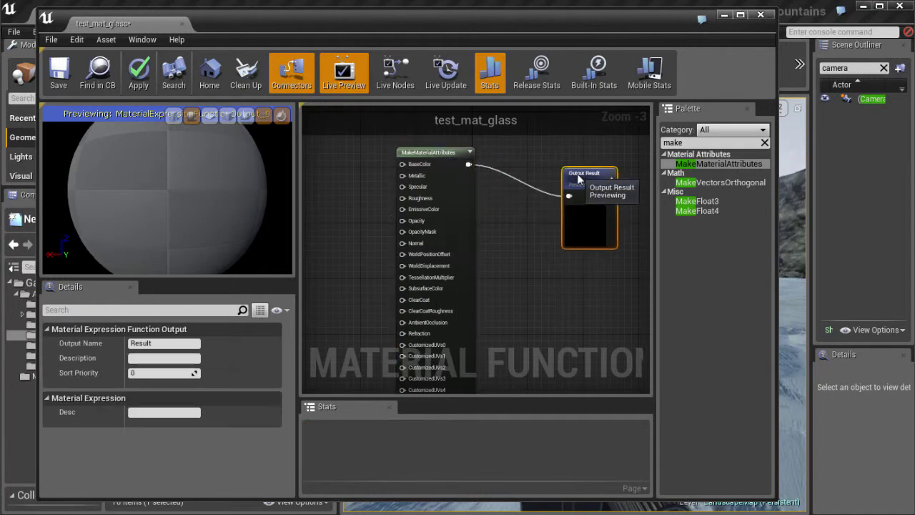
scroll(425, 241, "up", 2)
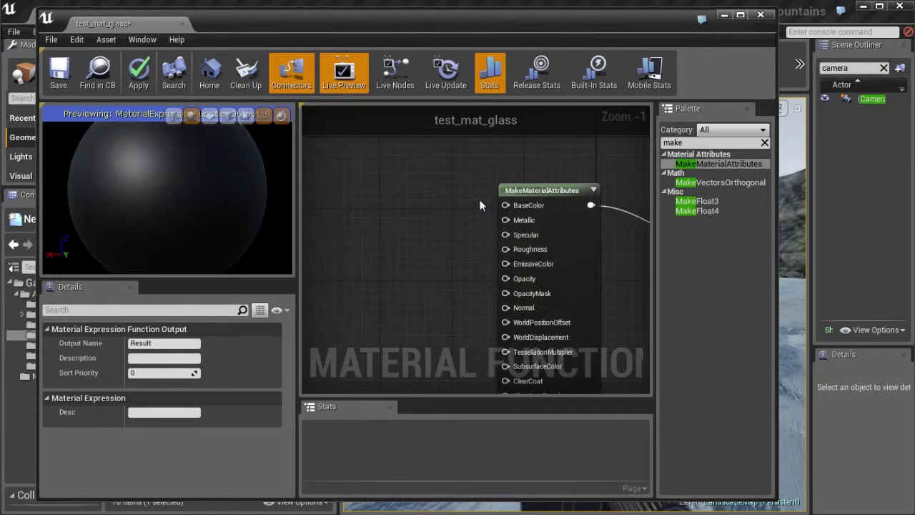
scroll(480, 205, "down", 3)
left_click_drag(502, 162, 524, 162)
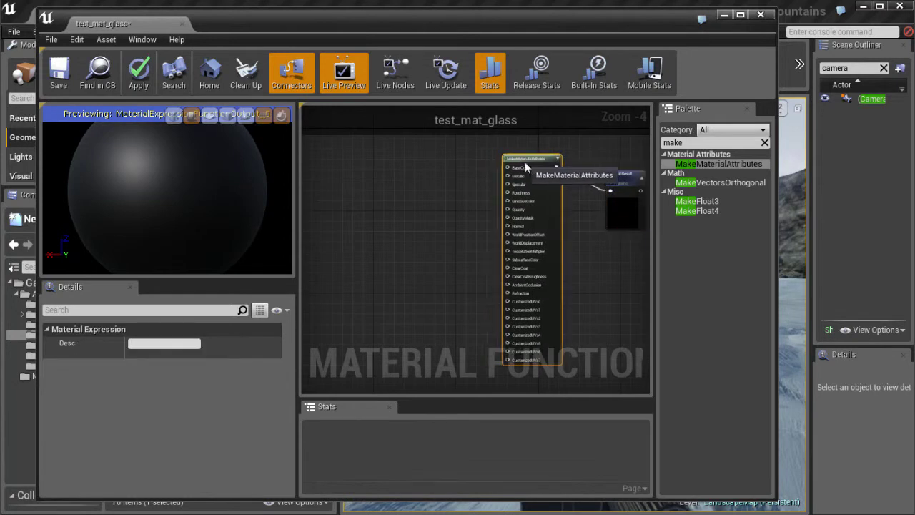
Step: Add two constants with value 0 and connect them to BaseColor and Roughness of MakeMaterialAttributes
scroll(397, 248, "up", 3)
right_click_drag(476, 250, 413, 236)
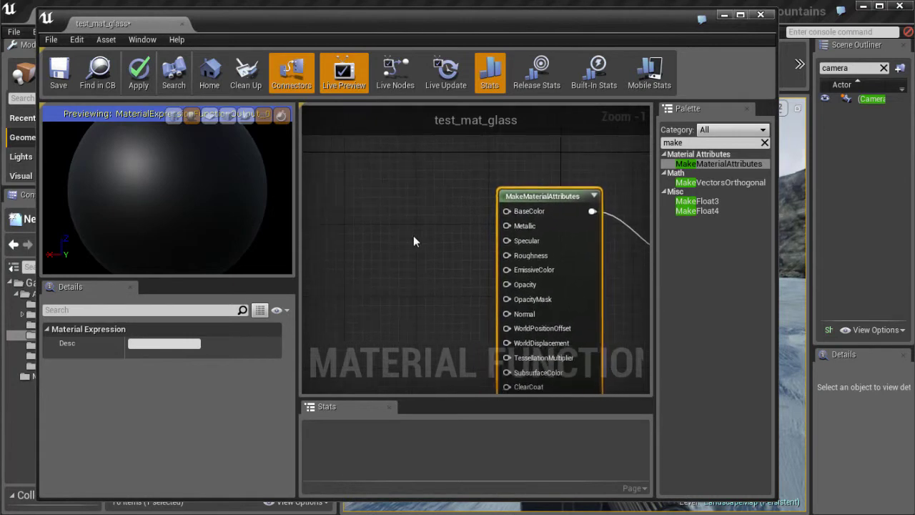
left_click(378, 181)
left_click_drag(396, 205, 503, 212)
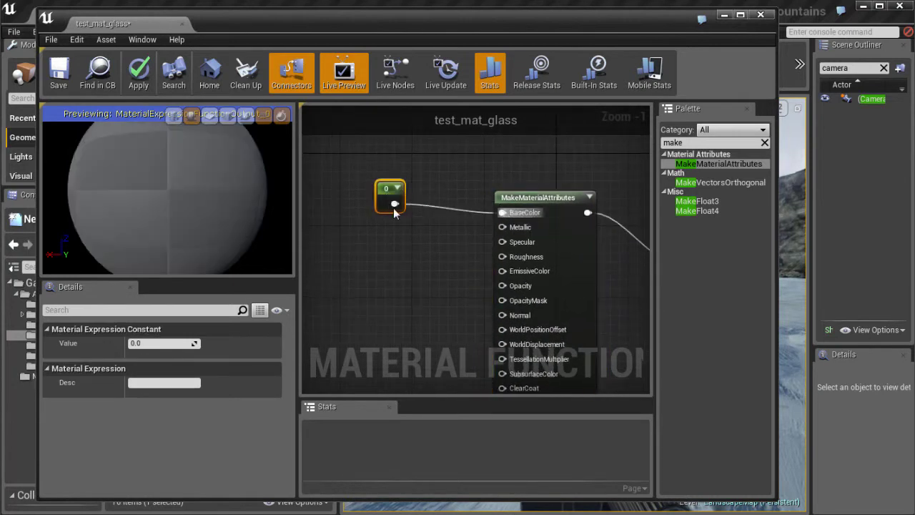
left_click_drag(397, 289, 503, 257)
left_click_drag(397, 263, 388, 265)
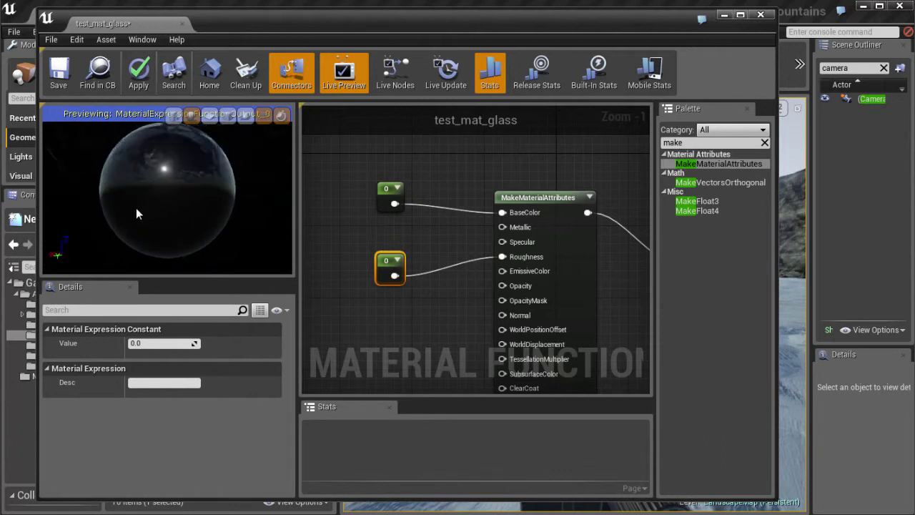
Step: Apply the changes to the test_mat_glass function and close its editor
left_click_drag(242, 23, 231, 22)
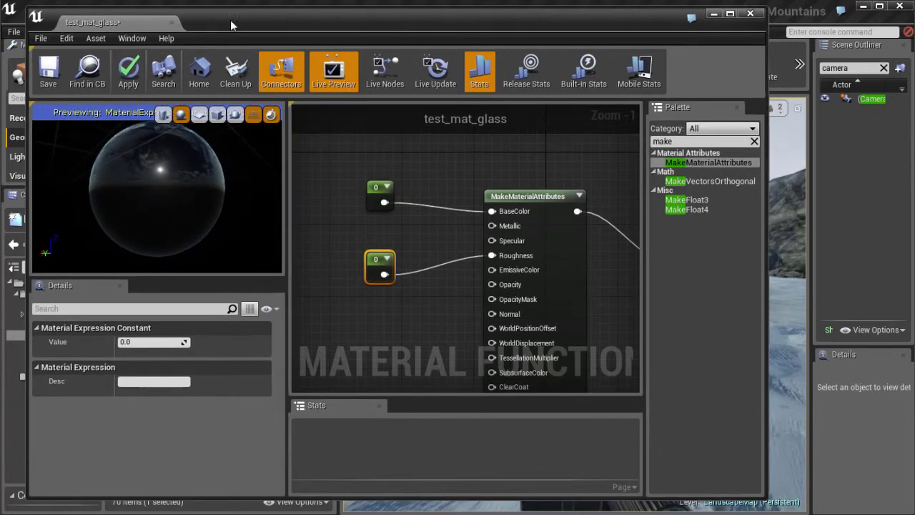
left_click(126, 71)
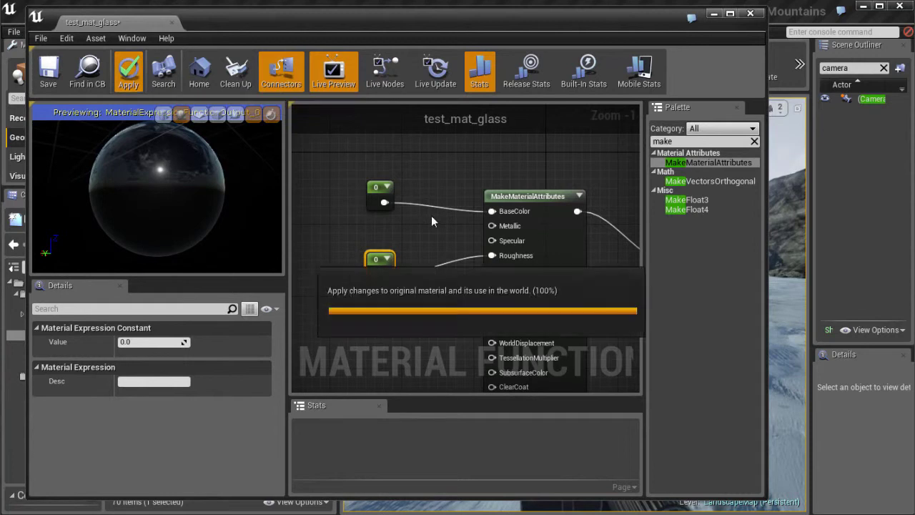
left_click(750, 14)
left_click(257, 434)
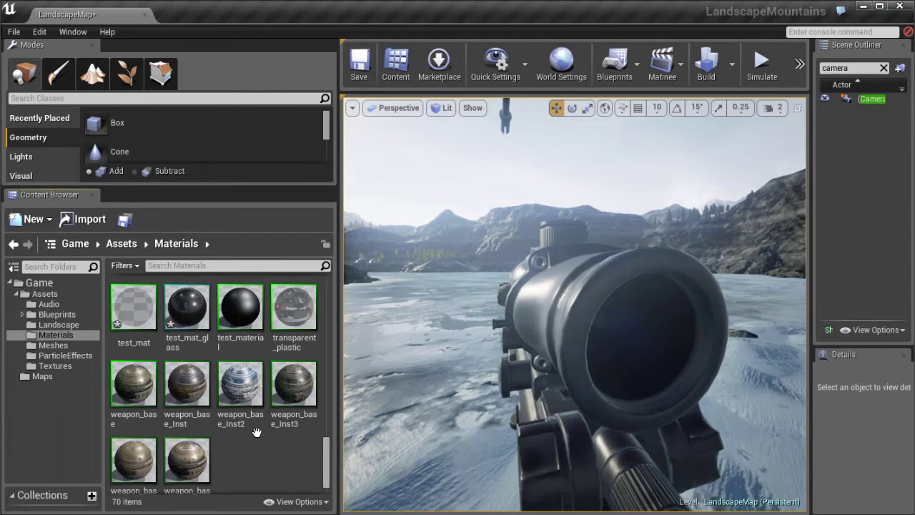
scroll(256, 432, "up", 1)
scroll(253, 439, "down", 2)
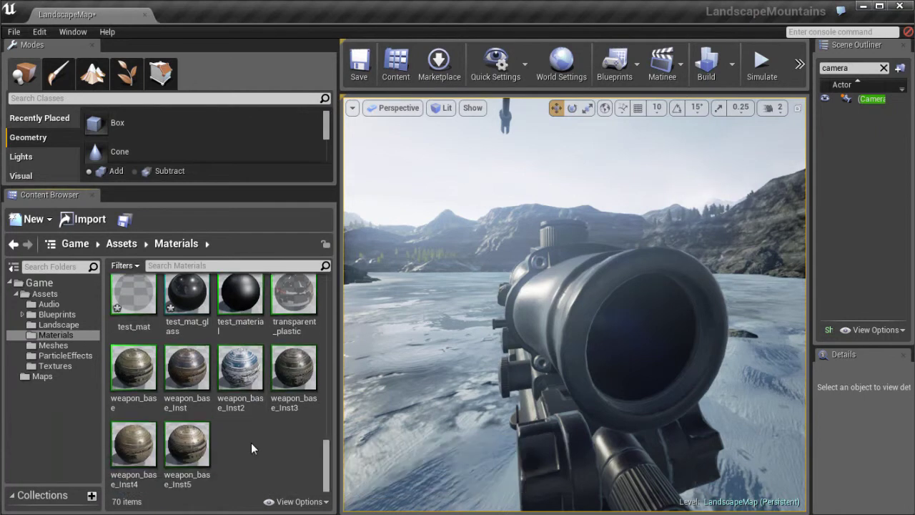
scroll(250, 445, "up", 1)
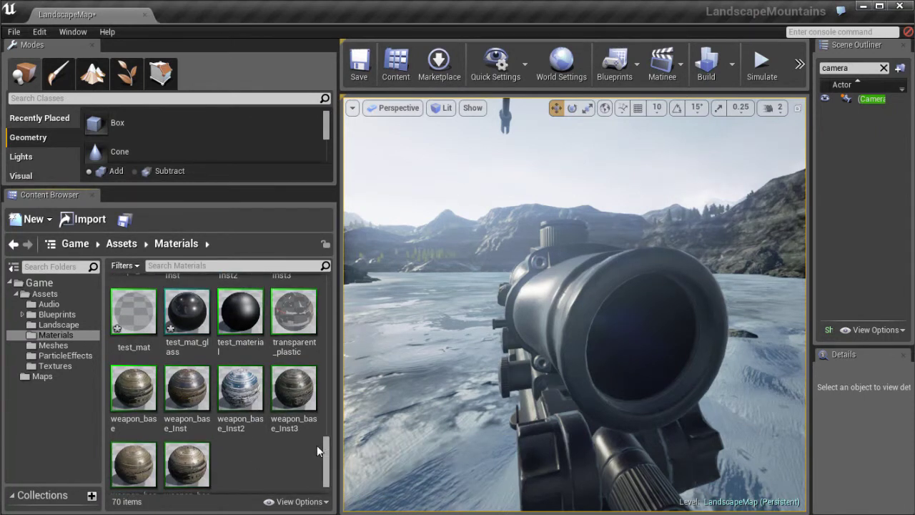
scroll(323, 447, "down", 1)
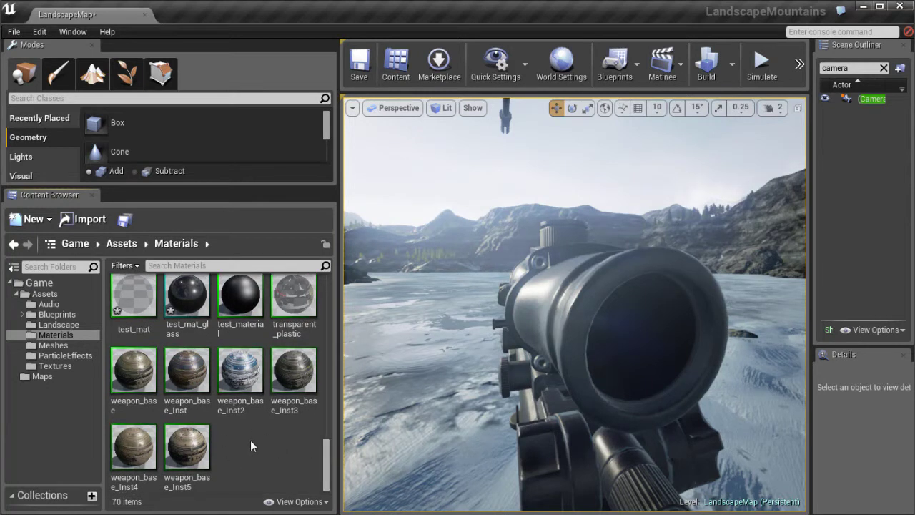
left_click_drag(327, 443, 327, 445)
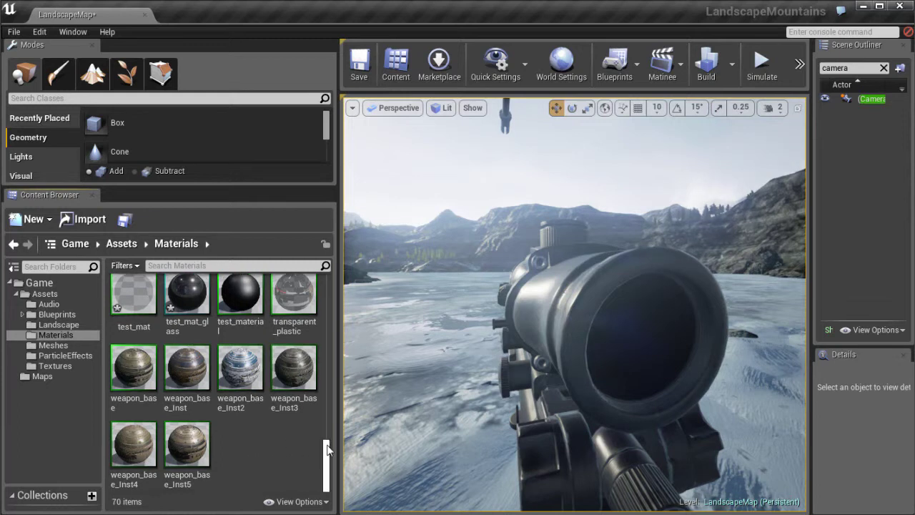
scroll(328, 442, "up", 1)
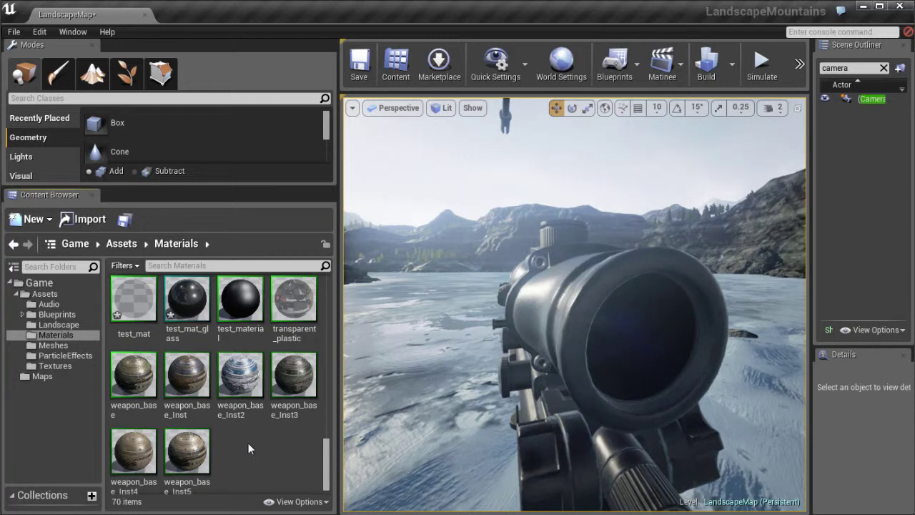
Step: Create a new Material in the Materials folder and name it blend_test_material
left_click(13, 220)
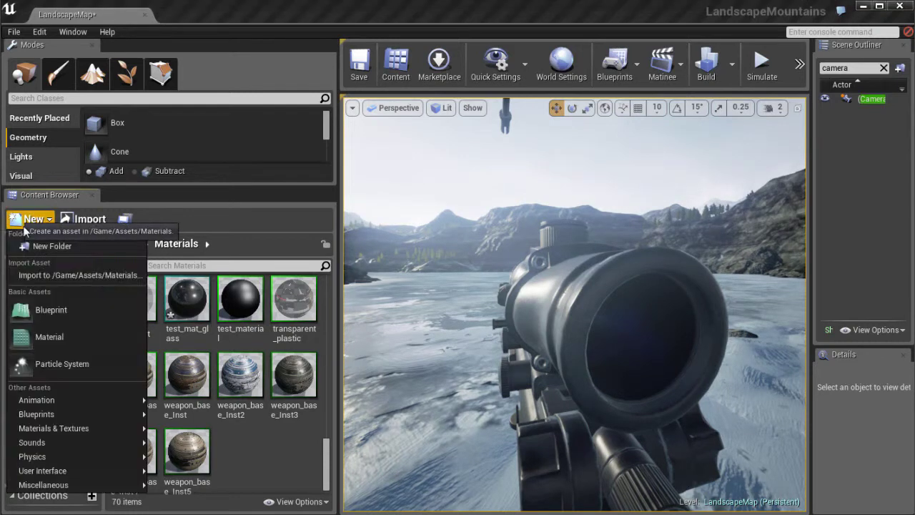
left_click(45, 335)
type("ble")
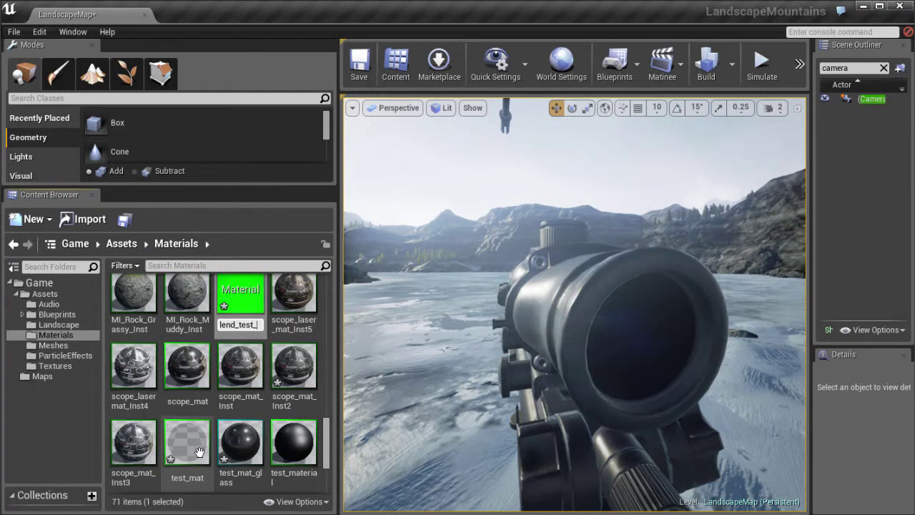
type("rial")
key("Return")
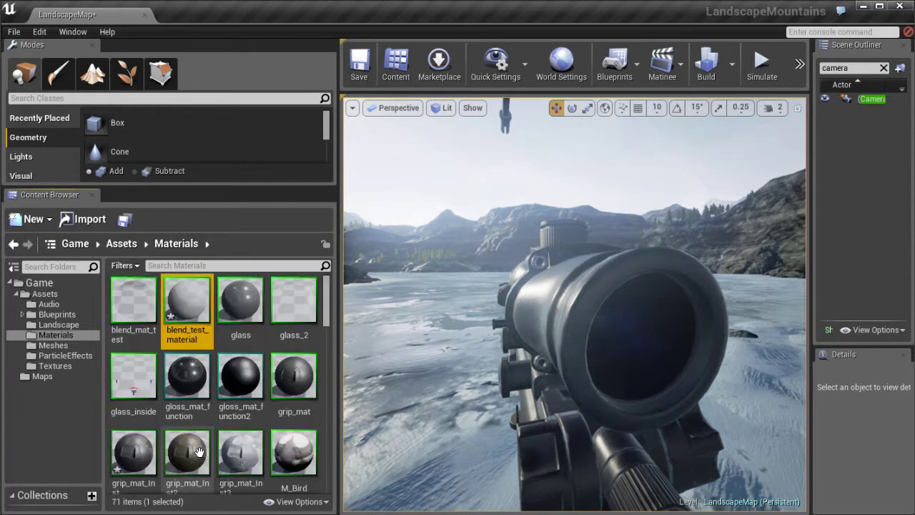
Step: Open blend_test_material for editing, enlarge its window and make free graph space beside the output node
double_click(193, 297)
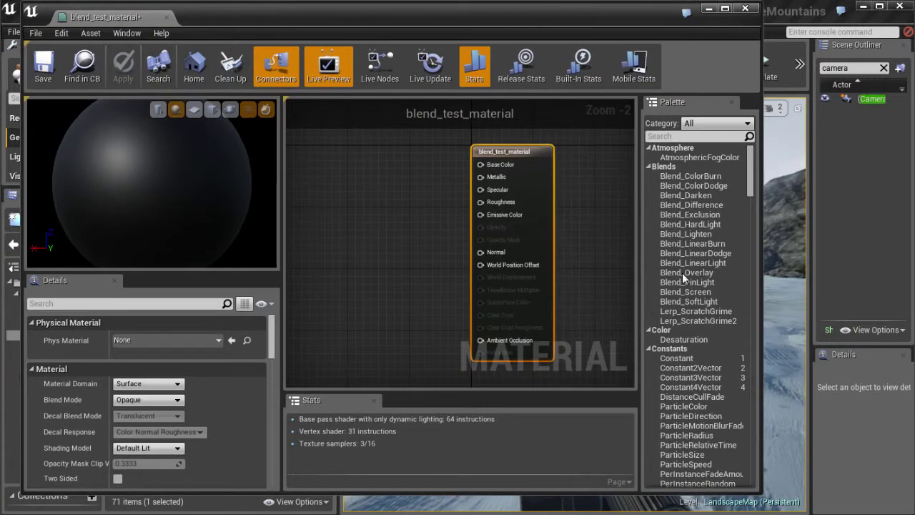
left_click_drag(762, 493, 796, 477)
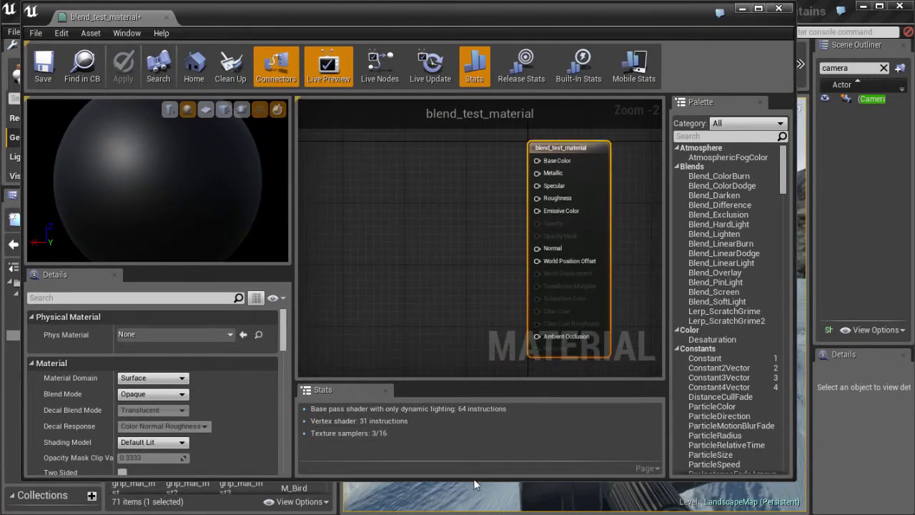
left_click_drag(474, 478, 473, 501)
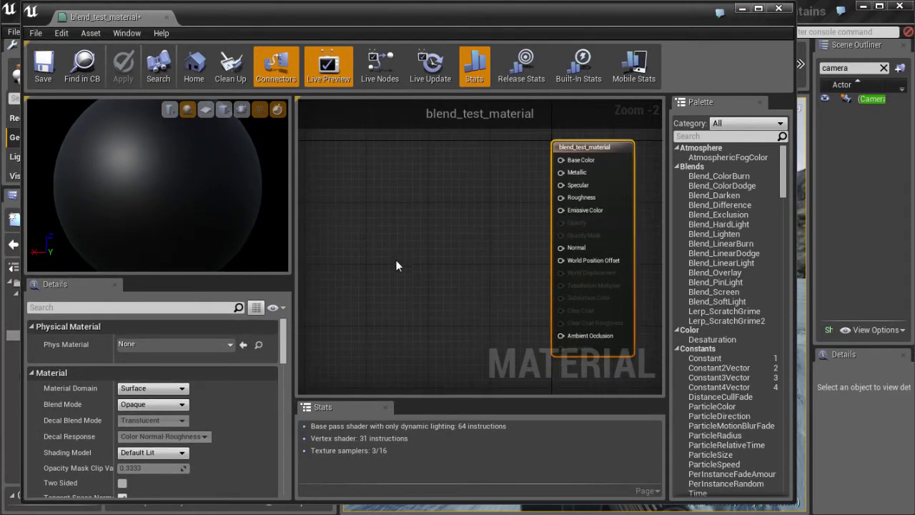
left_click_drag(320, 27, 311, 31)
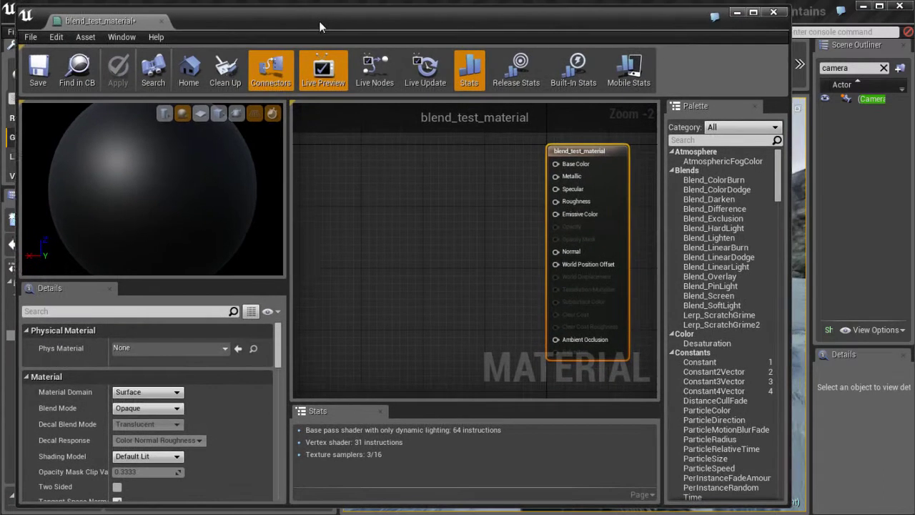
scroll(475, 229, "down", 1)
right_click_drag(467, 234, 489, 241)
right_click_drag(419, 217, 424, 222)
Step: Move the material editor off the Content Browser and filter the Materials folder by "glass"
left_click_drag(192, 32, 495, 25)
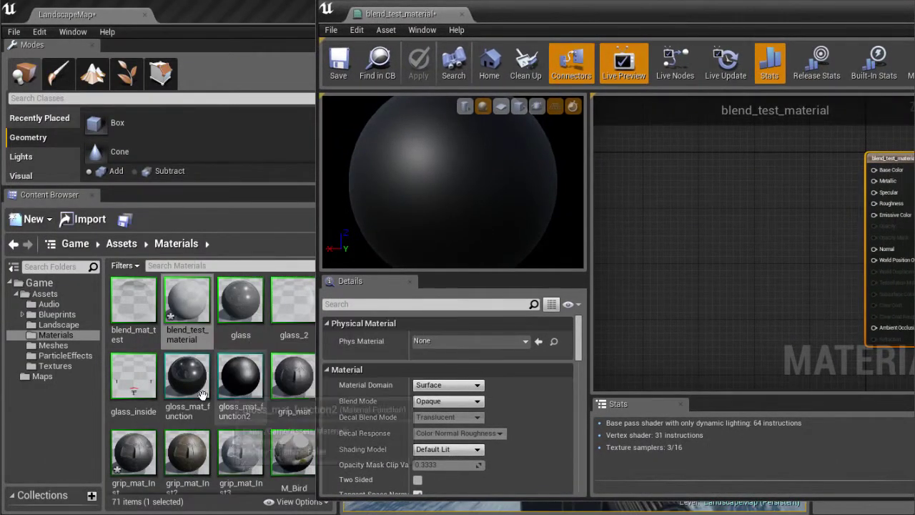
left_click(205, 266)
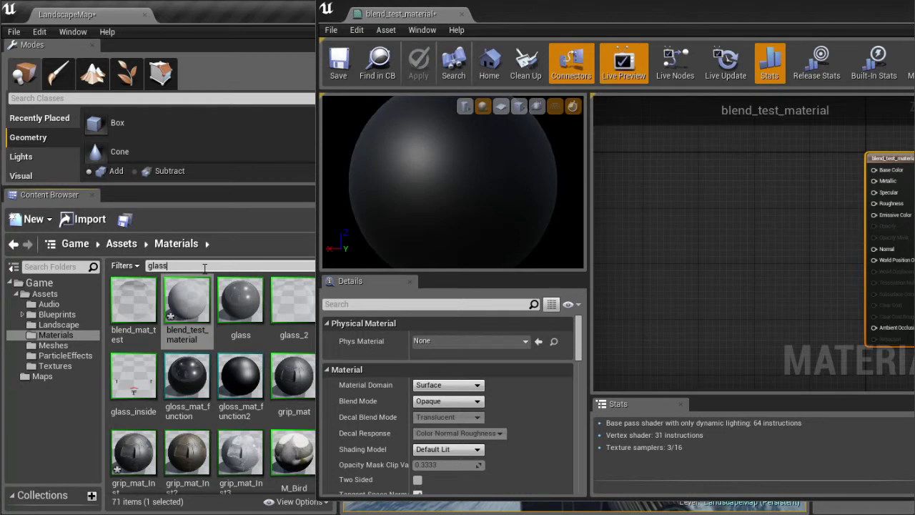
left_click_drag(493, 14, 547, 18)
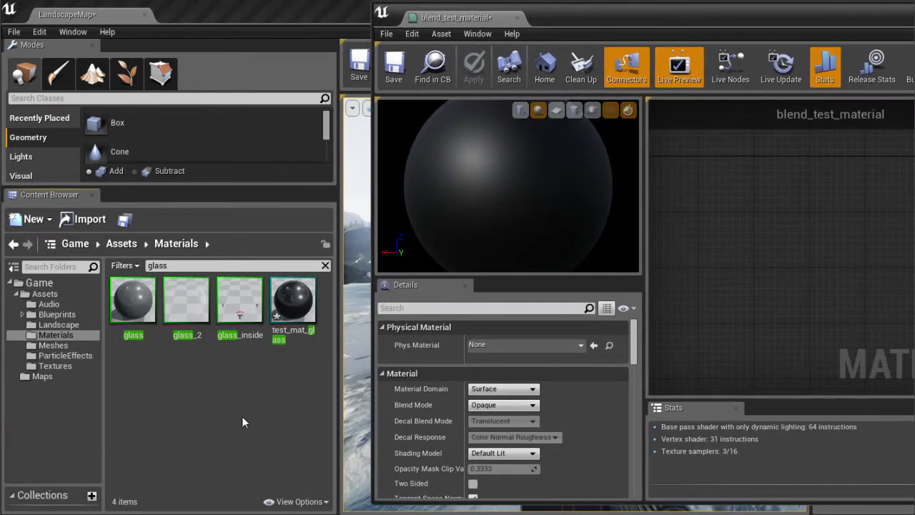
Step: Place the test_mat_glass function from the Content Browser into the blend_test_material graph
left_click(304, 326)
left_click(286, 388)
left_click(293, 298)
left_click(261, 413)
left_click_drag(293, 300, 717, 207)
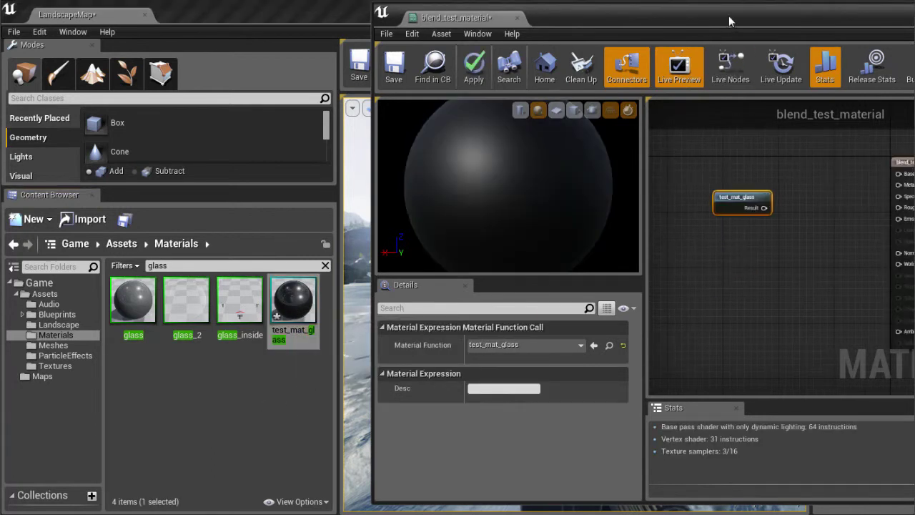
Step: Bring the material editor back into full view and move the test_mat_glass node farther from the output node
left_click_drag(729, 21, 434, 24)
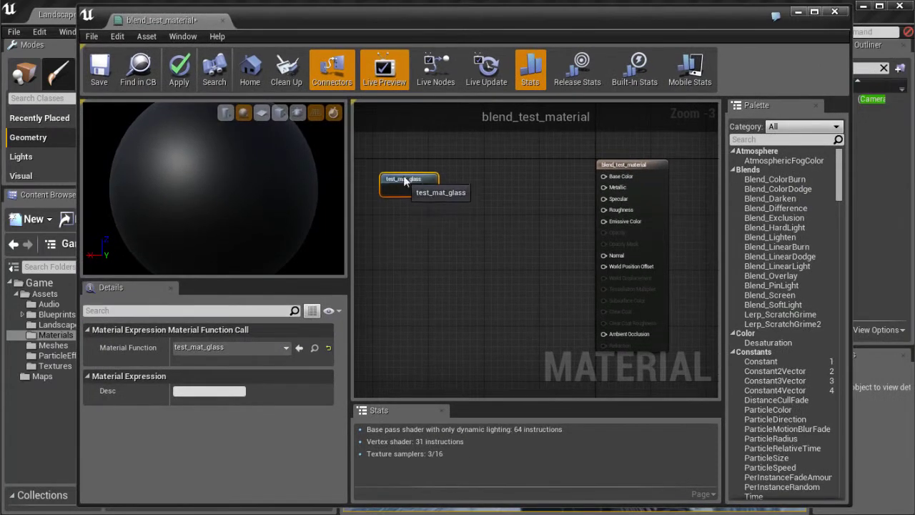
left_click_drag(399, 22, 376, 19)
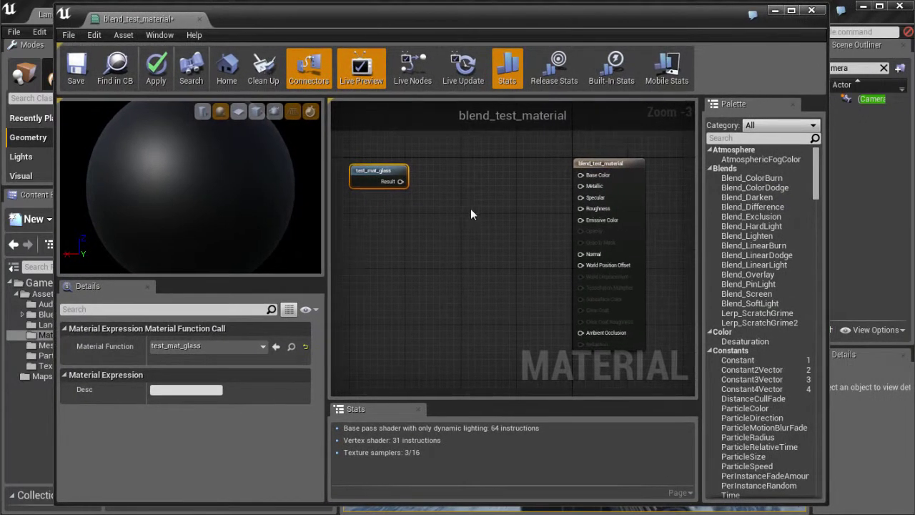
right_click_drag(470, 208, 486, 218)
left_click_drag(393, 178, 378, 170)
right_click_drag(431, 243, 429, 244)
left_click_drag(360, 177, 342, 177)
right_click_drag(427, 202, 470, 217)
scroll(472, 204, "down", 1)
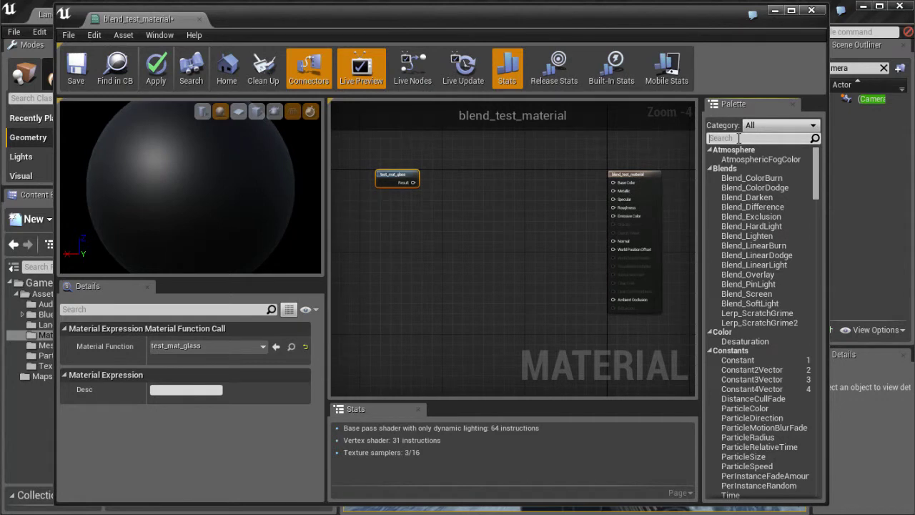
Step: Add a MatLayerBlend_Simple node beside test_mat_glass and connect the function's Result to Base Material
type("material")
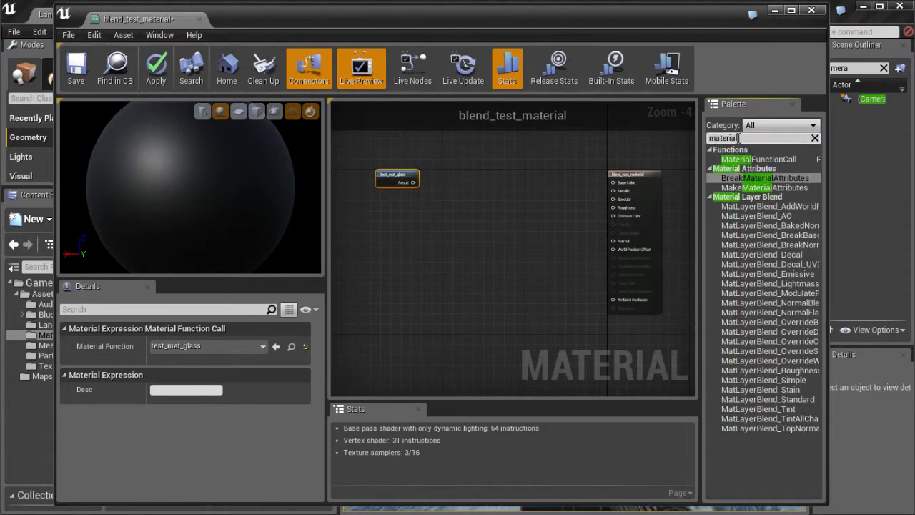
left_click_drag(763, 379, 459, 180)
scroll(462, 218, "up", 2)
left_click_drag(373, 188, 356, 188)
left_click_drag(473, 185, 451, 194)
right_click_drag(464, 241, 497, 237)
left_click_drag(387, 191, 525, 185)
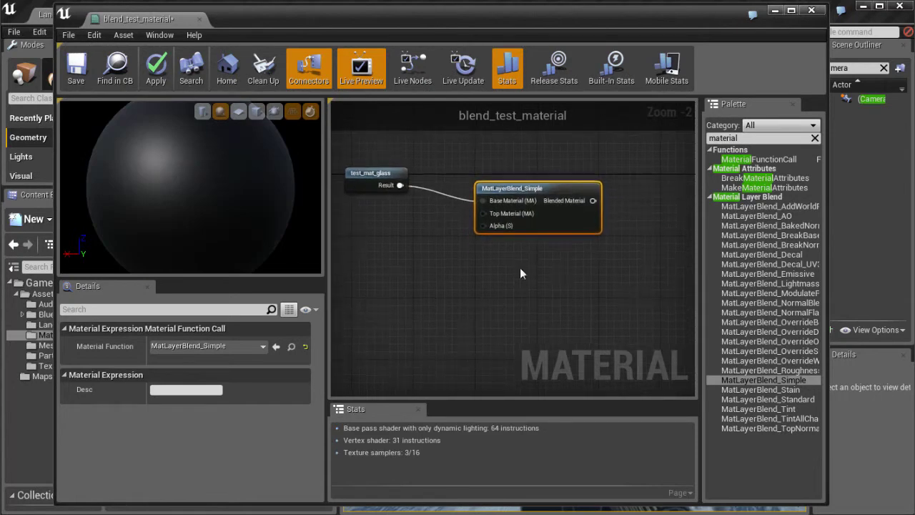
Step: Move the test_mat_glass node up so that it sits above the level of MatLayerBlend_Simple
left_click_drag(373, 178, 366, 171)
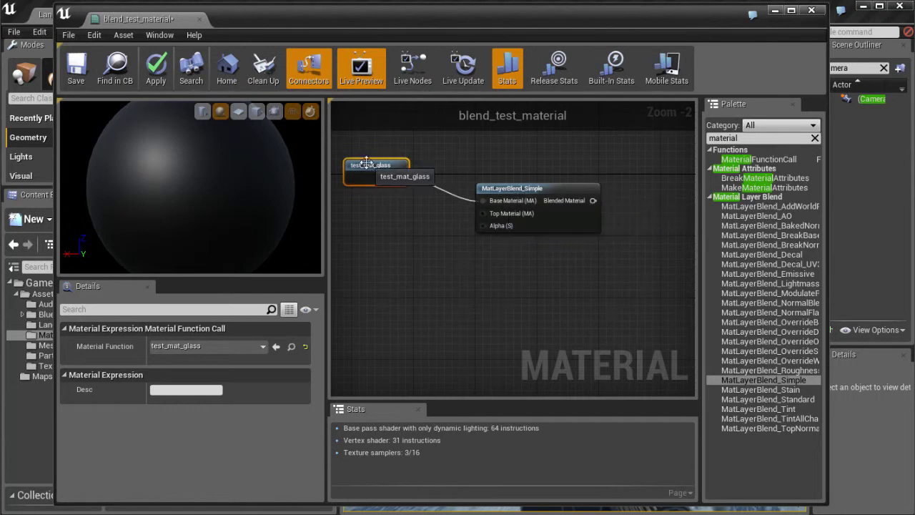
left_click_drag(366, 162, 365, 155)
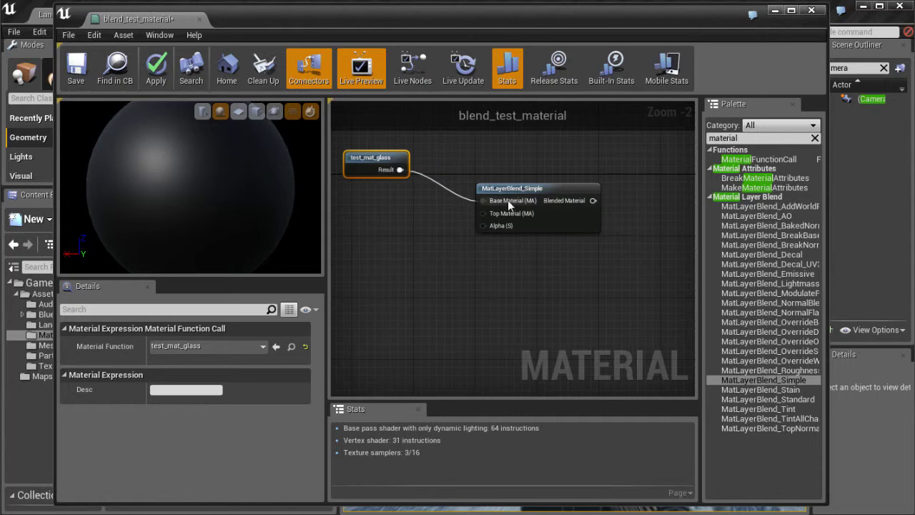
left_click_drag(376, 165, 376, 157)
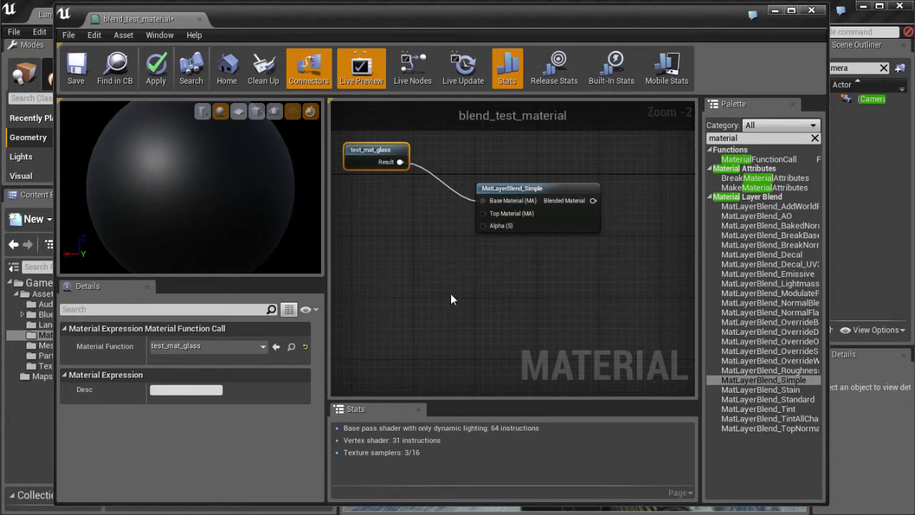
Step: Duplicate test_mat_glass below the original and connect the copy's Result to Top Material on MatLayerBlend_Simple
right_click_drag(451, 293, 458, 298)
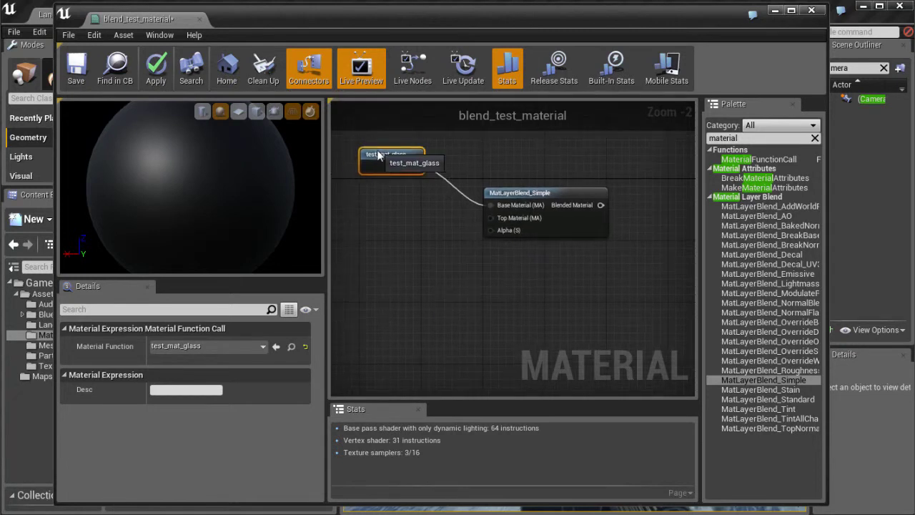
right_click_drag(411, 233, 414, 248)
left_click_drag(386, 170, 495, 233)
key("ctrl+w")
left_click_drag(378, 226, 371, 226)
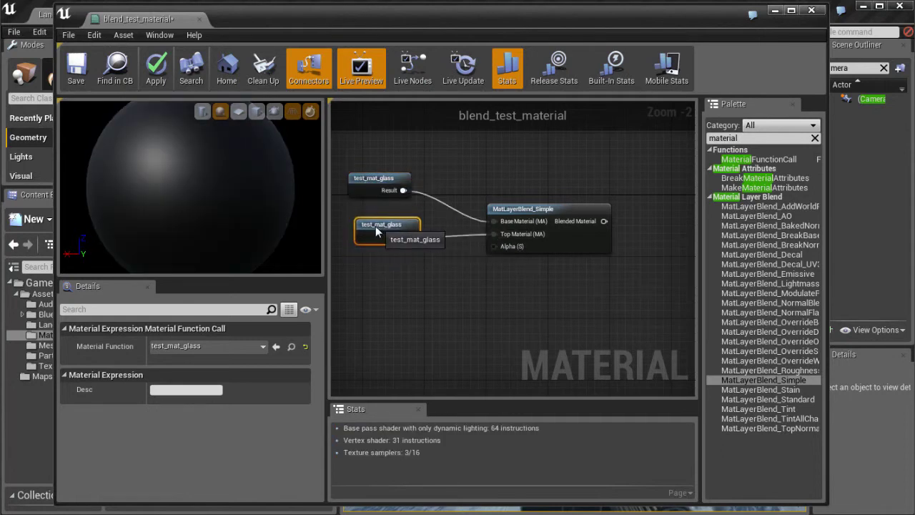
Step: Add a scalar constant below the two test_mat_glass nodes and connect it to the Alpha input of MatLayerBlend_Simple
left_click(392, 275)
left_click_drag(408, 294, 494, 246)
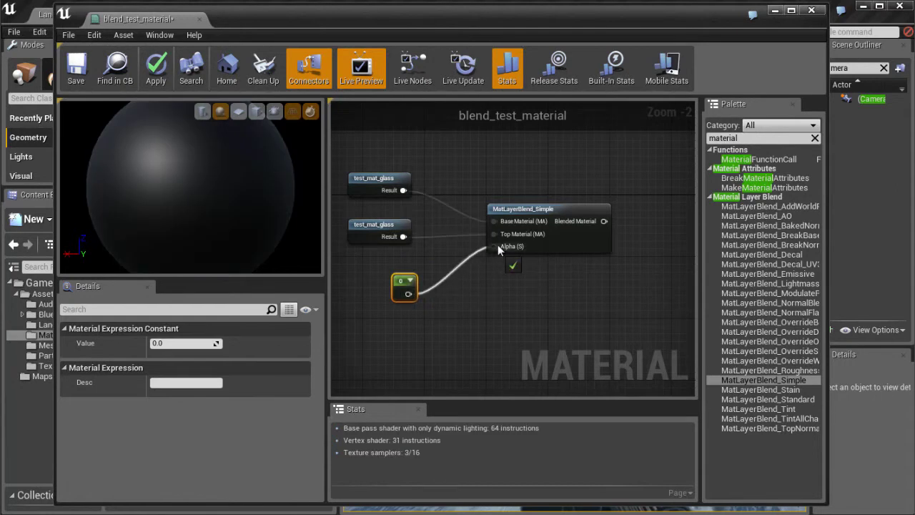
left_click_drag(402, 285, 396, 292)
Step: Move both test_mat_glass nodes, MatLayerBlend_Simple and the constant together farther away from the material output node
scroll(499, 308, "down", 2)
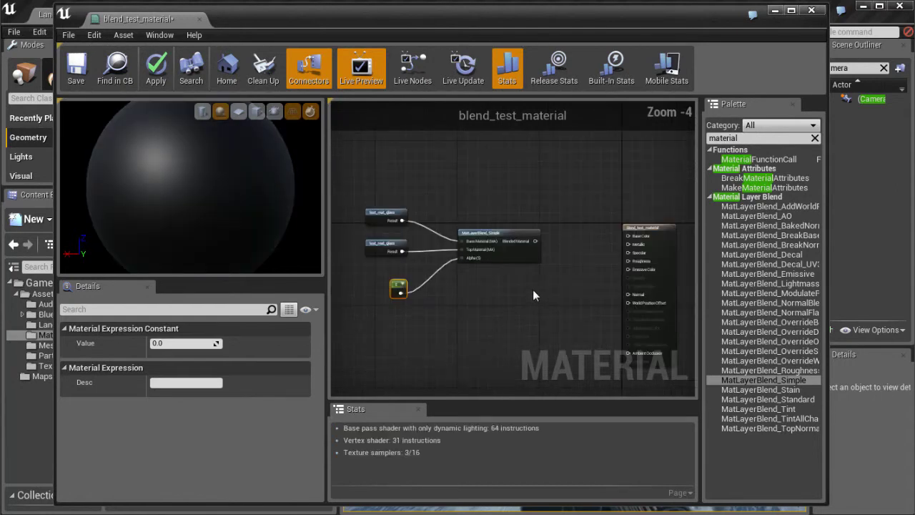
right_click_drag(532, 289, 557, 272)
left_click_drag(361, 152, 524, 261)
left_click_drag(521, 208, 417, 189)
right_click_drag(484, 245, 528, 269)
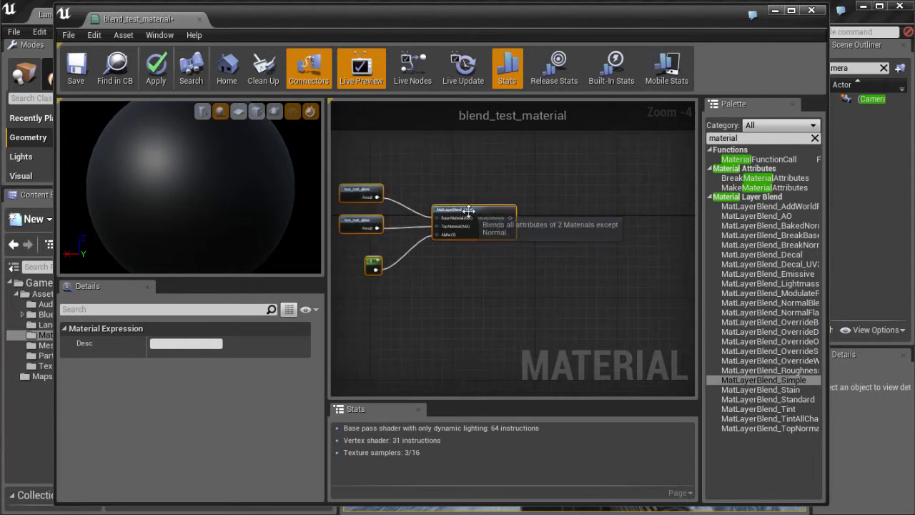
left_click(529, 215)
scroll(515, 242, "down", 2)
scroll(500, 241, "up", 4)
scroll(455, 227, "down", 1)
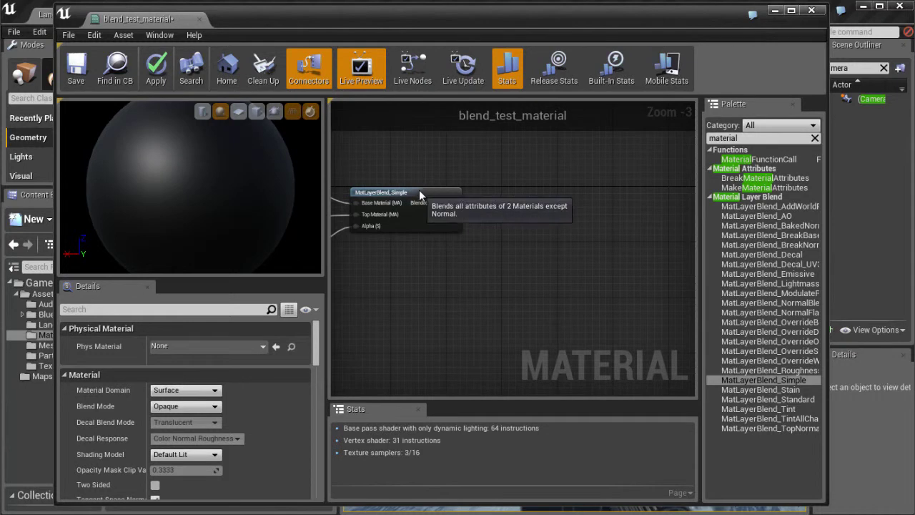
Step: Find BreakMaterialAttributes by searching for "br" and place it between MatLayerBlend_Simple and the material output node
left_click(420, 188)
scroll(655, 200, "down", 1)
right_click_drag(590, 207, 520, 201)
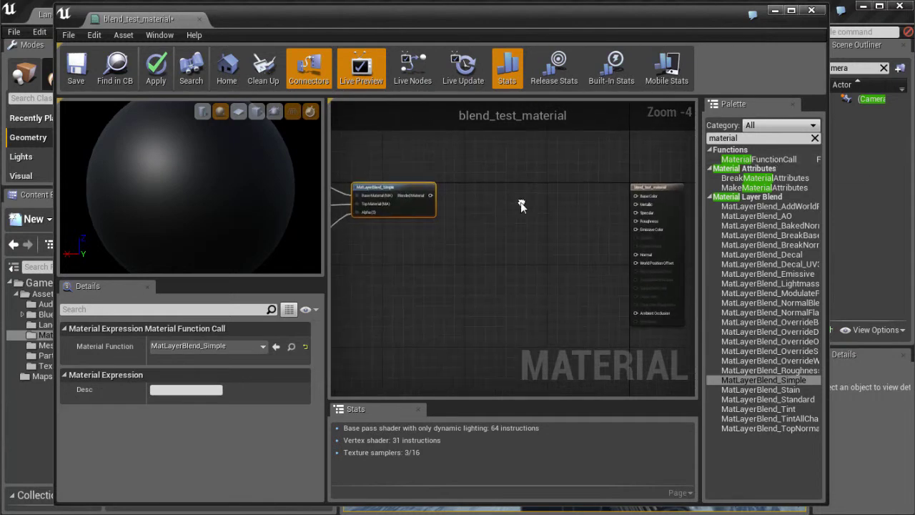
left_click(754, 138)
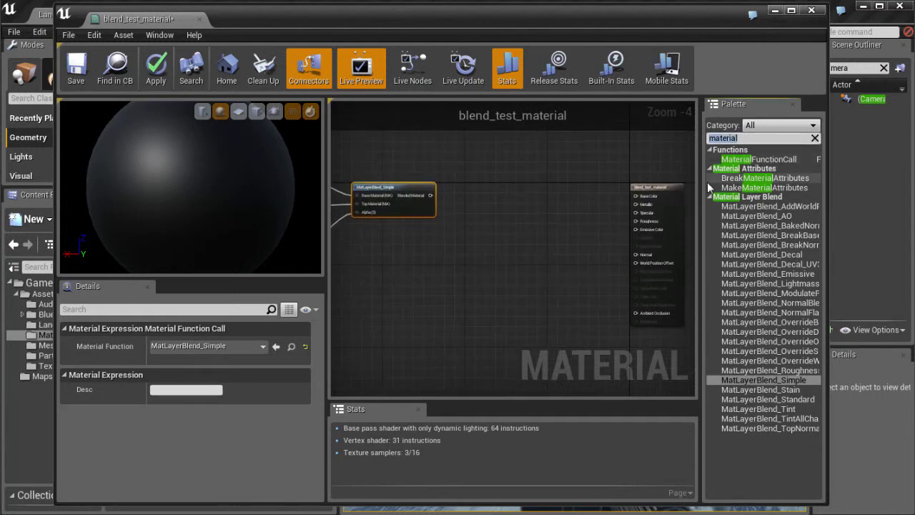
type("brake")
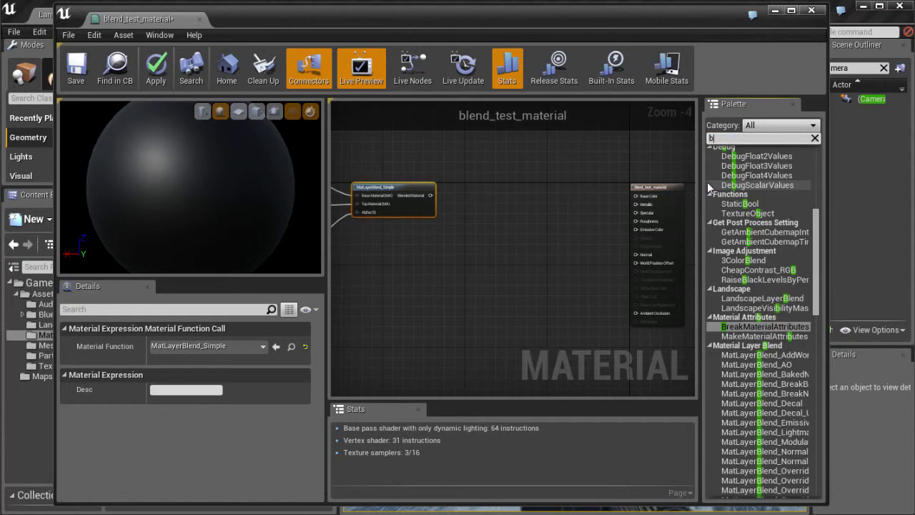
key("BackSpace")
key("BackSpace")
key("BackSpace")
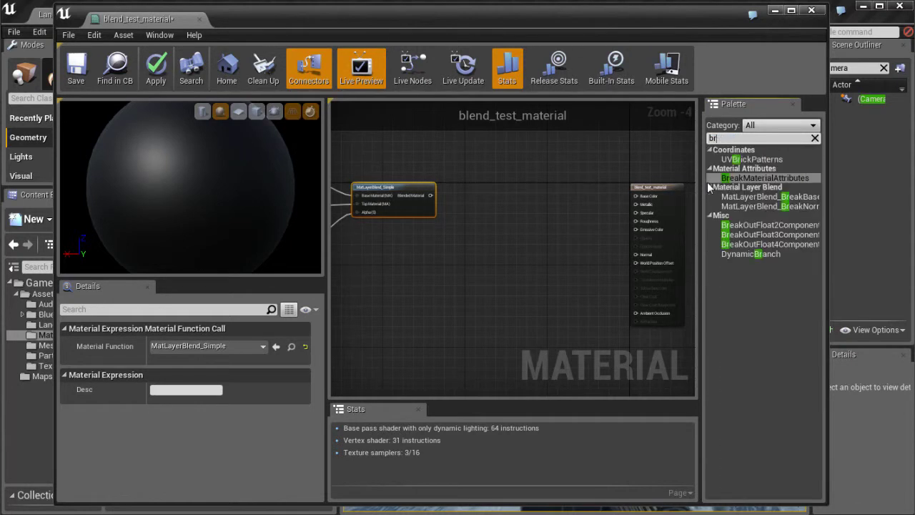
left_click_drag(758, 184, 465, 184)
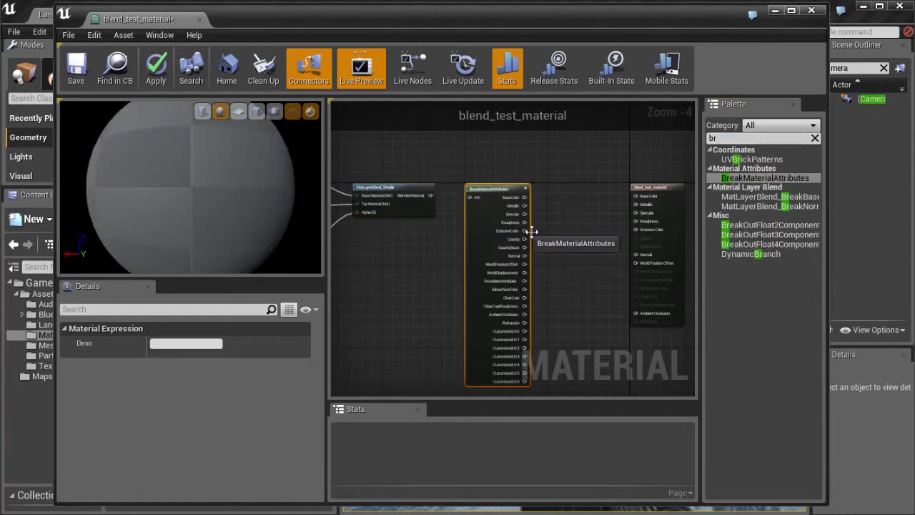
Step: Connect Blended Material of MatLayerBlend_Simple to Attr on BreakMaterialAttributes and align the node with the output node
scroll(558, 225, "up", 2)
left_click_drag(409, 189, 468, 192)
right_click_drag(580, 213, 505, 200)
left_click_drag(434, 181, 435, 178)
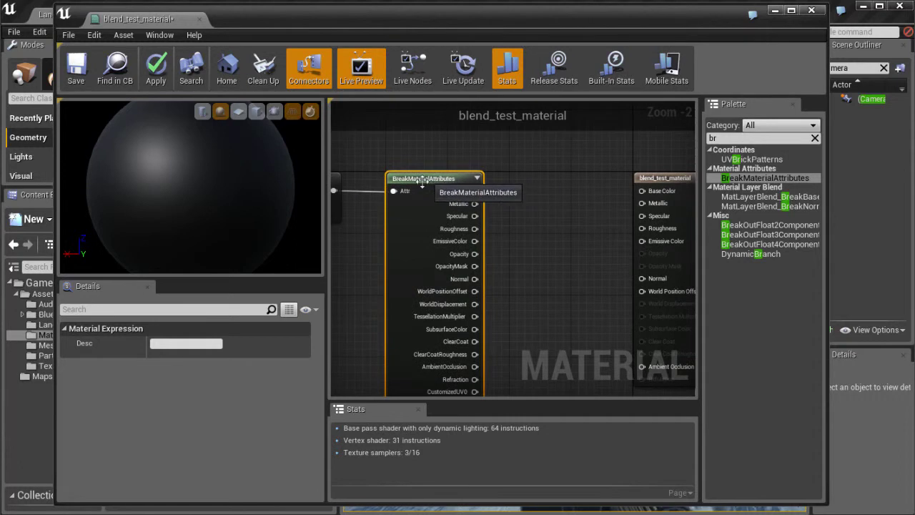
Step: Connect BaseColor and Roughness of BreakMaterialAttributes to the matching inputs on the blend_test_material output node
left_click_drag(475, 190, 641, 191)
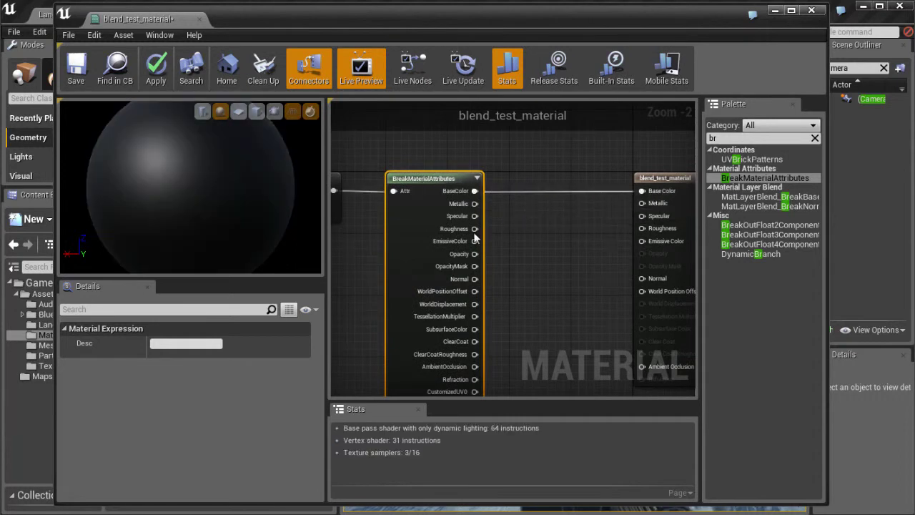
left_click_drag(475, 228, 649, 227)
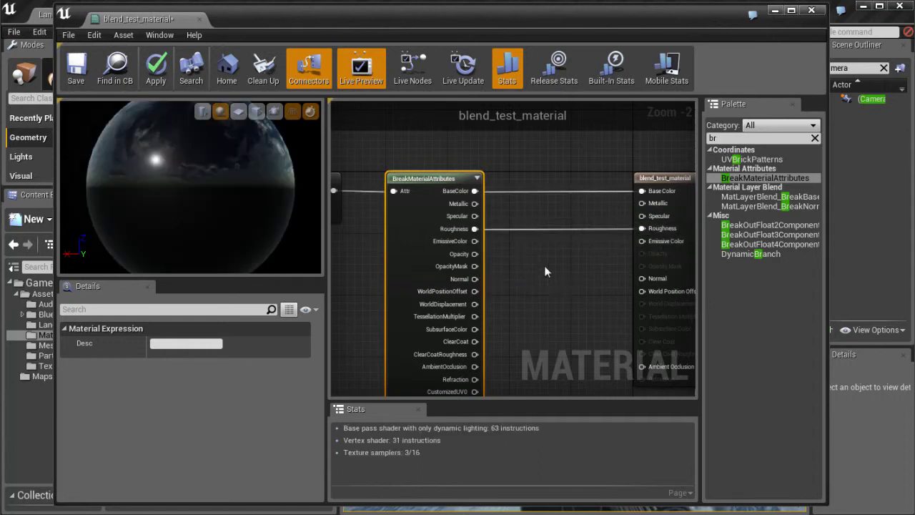
scroll(544, 265, "down", 3)
scroll(464, 233, "up", 1)
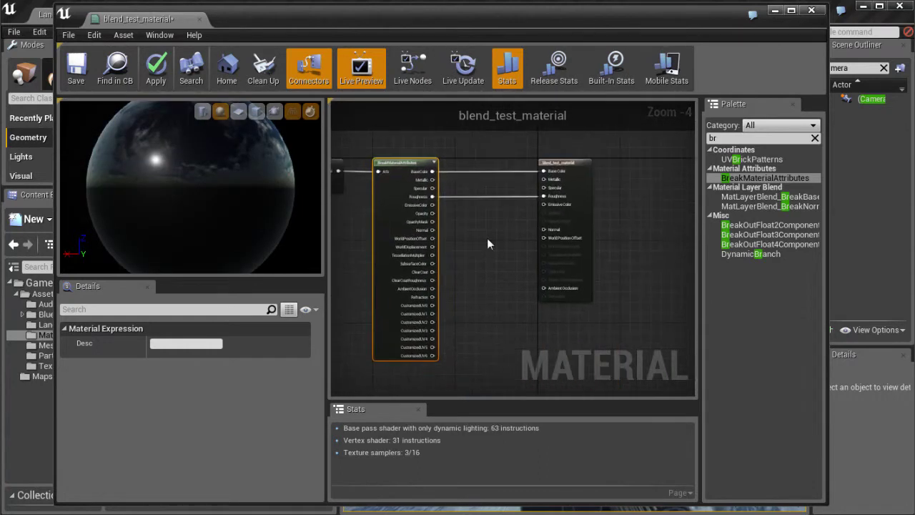
scroll(487, 243, "up", 2)
right_click_drag(488, 243, 479, 264)
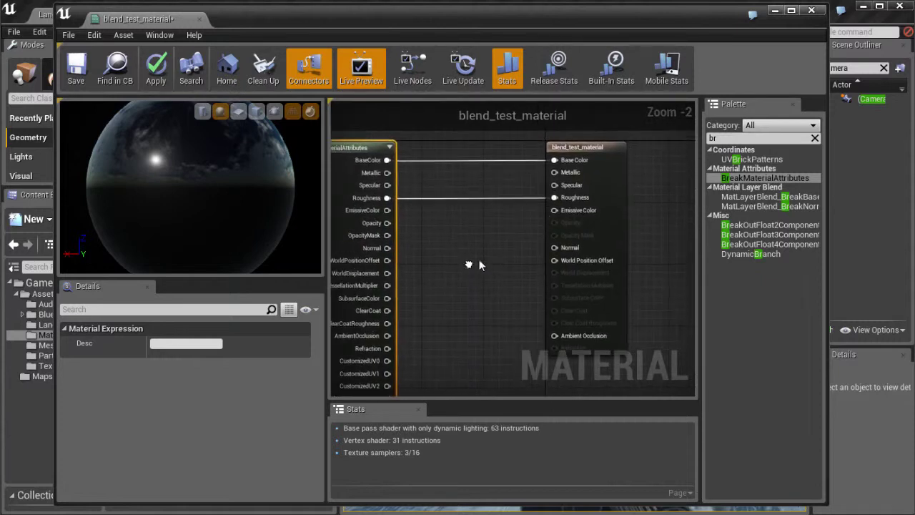
Step: Set the Blend Mode of blend_test_material to Translucent
left_click(581, 147)
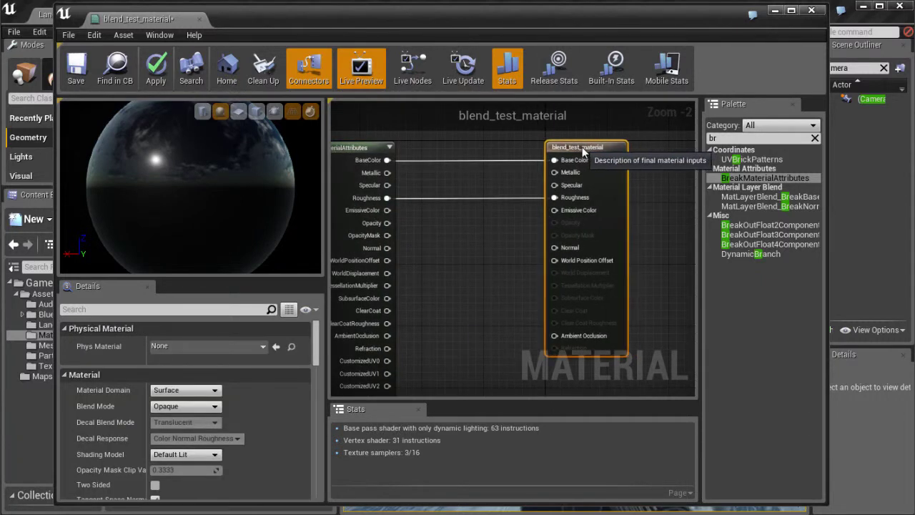
left_click_drag(586, 147, 578, 147)
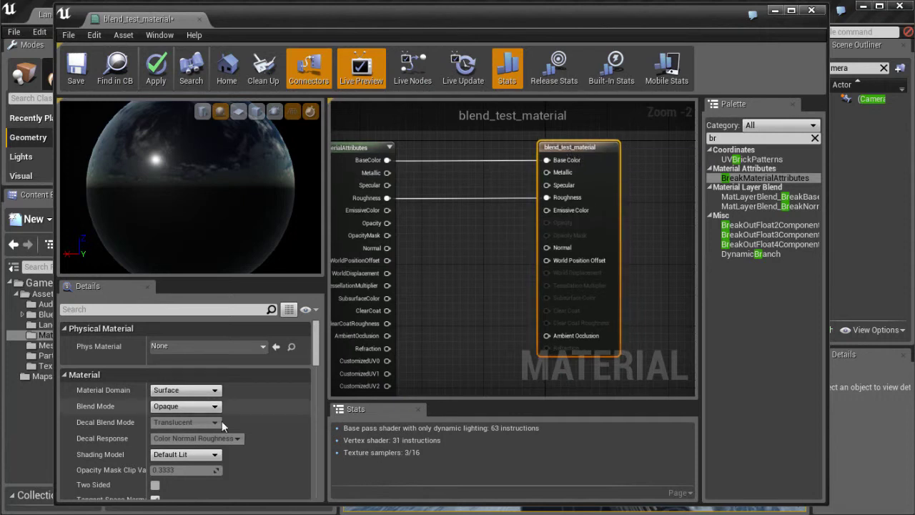
left_click(173, 407)
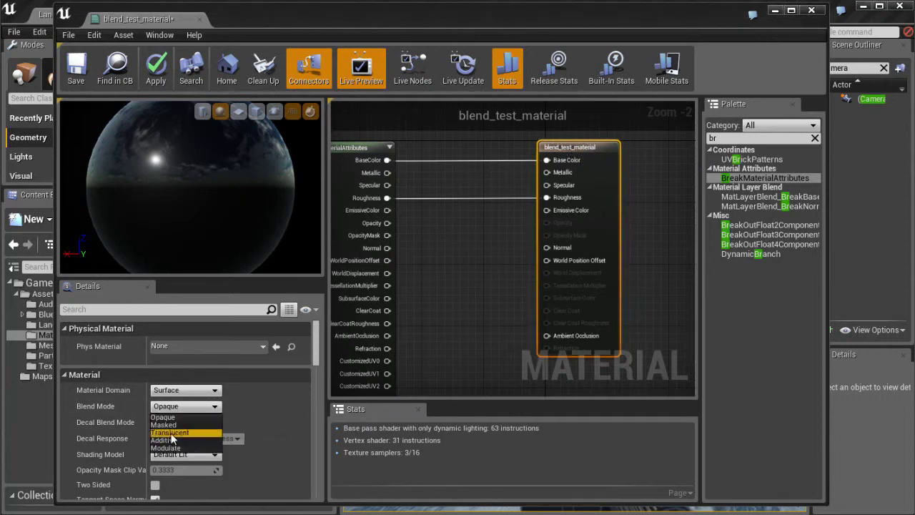
left_click(171, 433)
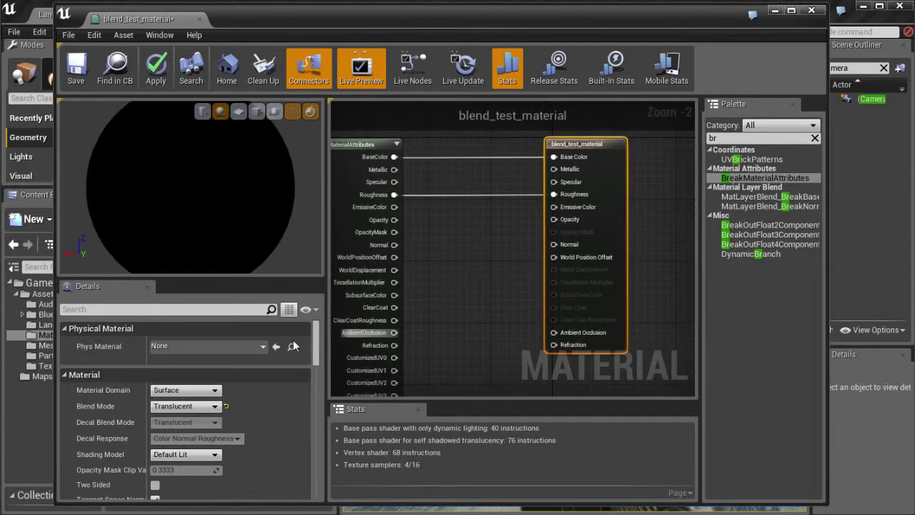
Step: Set the material's translucency lighting mode to TLM Surface and disable separate translucency
scroll(270, 390, "down", 8)
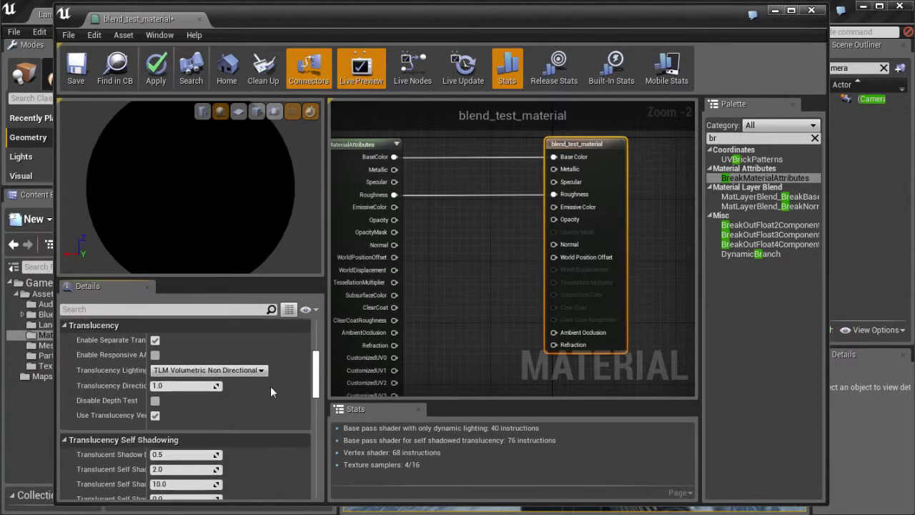
left_click(207, 370)
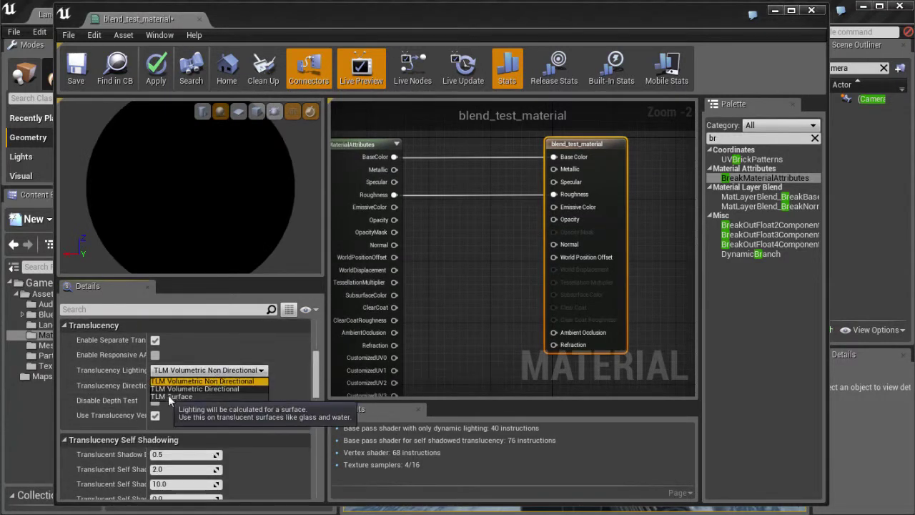
left_click(170, 396)
left_click(155, 340)
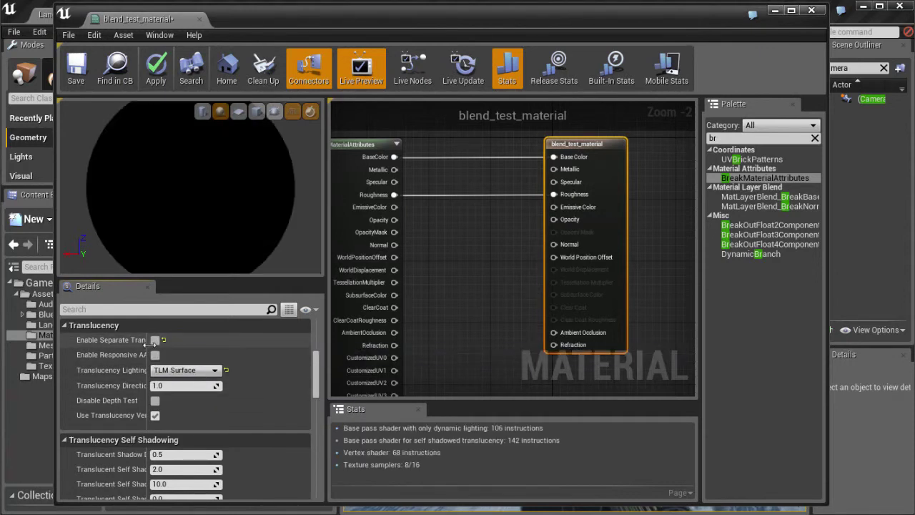
scroll(317, 347, "up", 5)
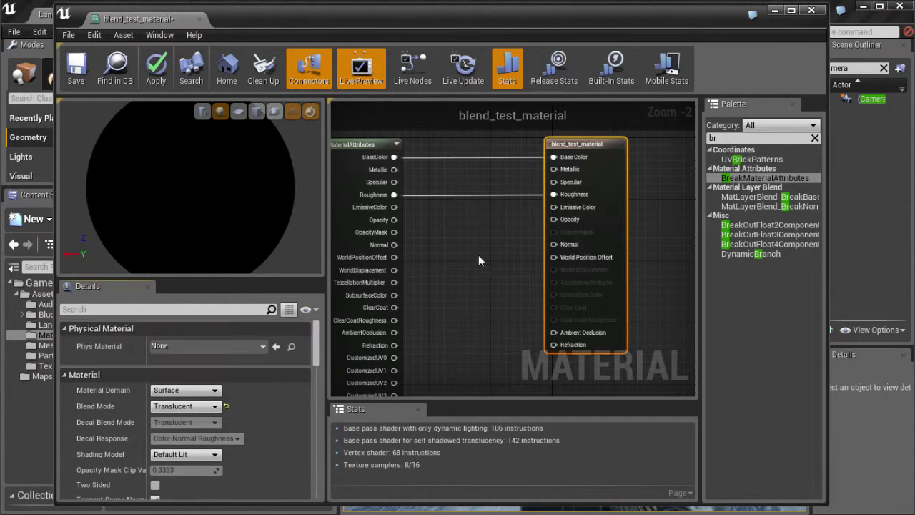
Step: Shift the output node slightly, then add a scalar constant in the gap and connect it to Opacity
right_click_drag(478, 255, 533, 254)
left_click_drag(606, 144, 617, 147)
right_click_drag(547, 157, 494, 173)
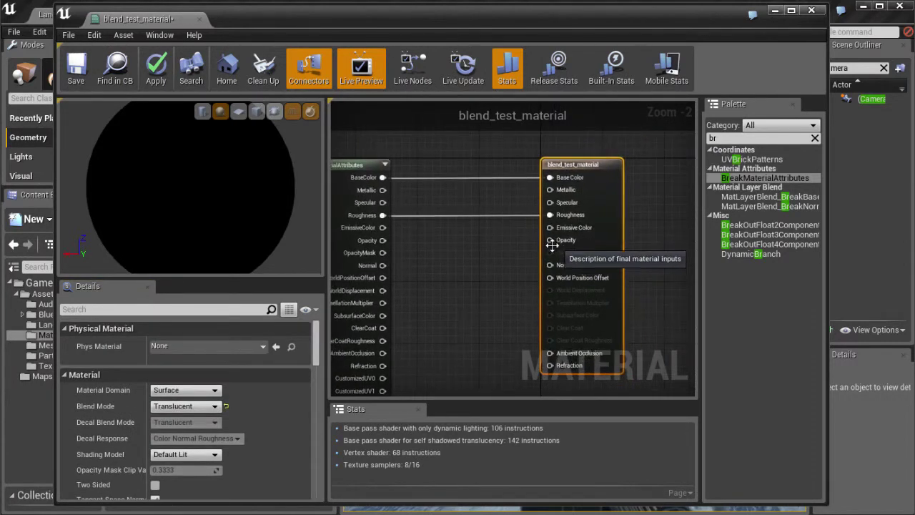
right_click_drag(486, 265, 500, 266)
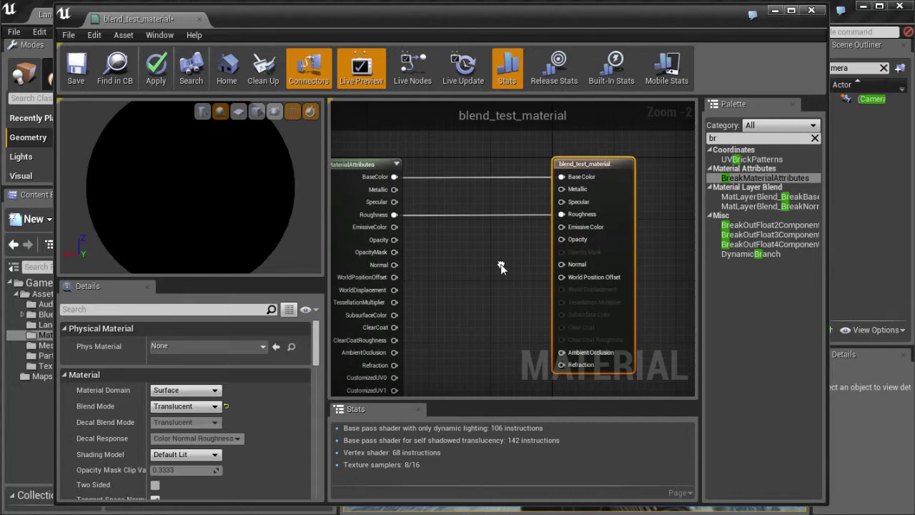
key("1")
left_click(452, 251)
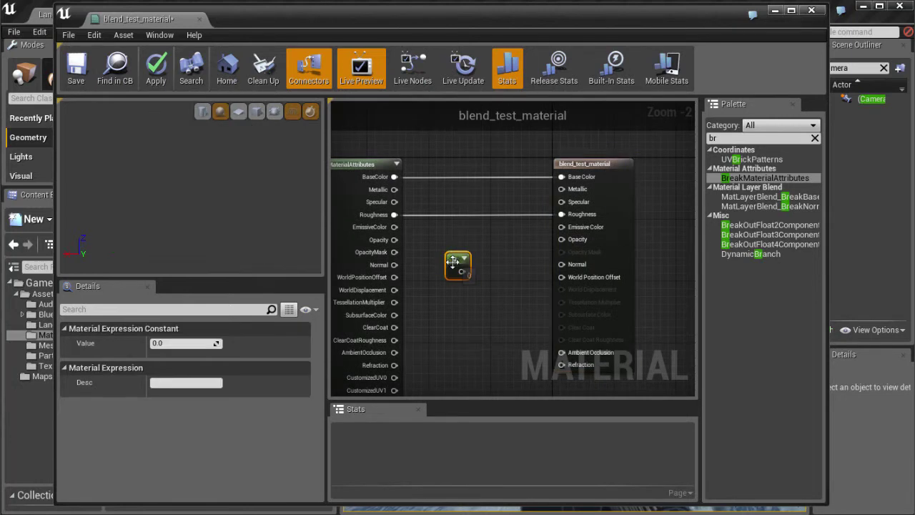
left_click_drag(468, 262, 561, 239)
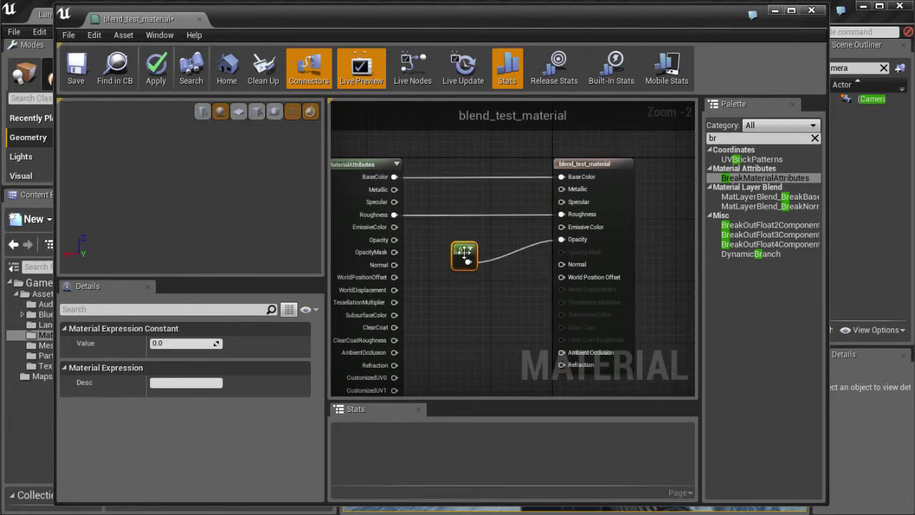
Step: Set the opacity constant to 0.5 and move its node slightly away from the output node
left_click(165, 343)
type("0.5")
key("Return")
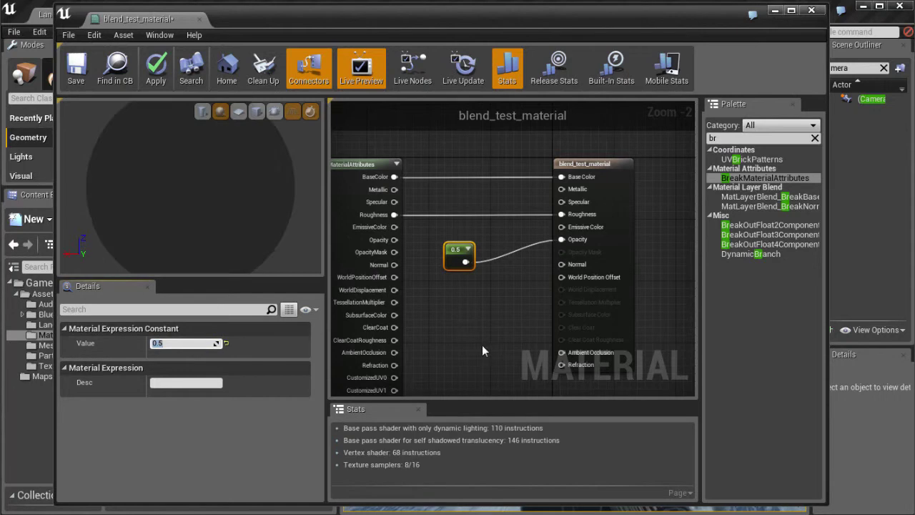
left_click(451, 252)
scroll(244, 217, "down", 1)
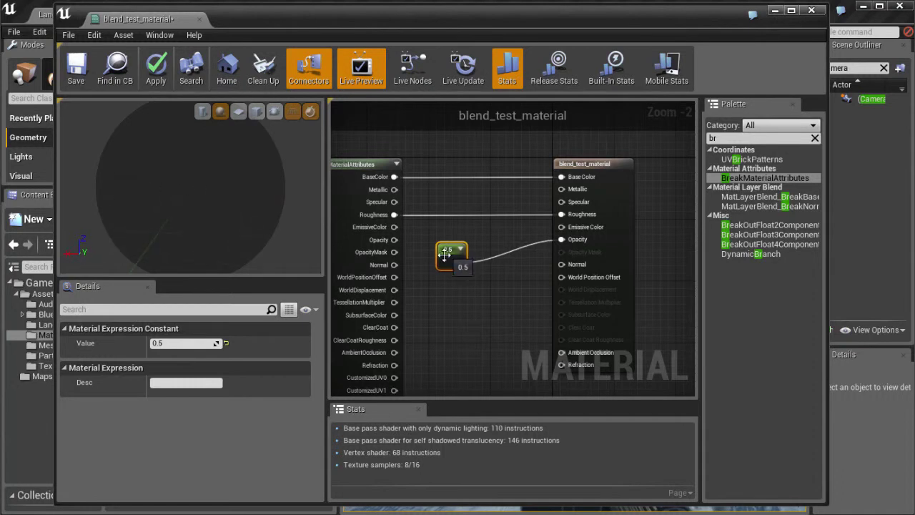
Step: Try other values for the opacity constant, including 1.0, and set it back to 0.5
left_click(233, 353)
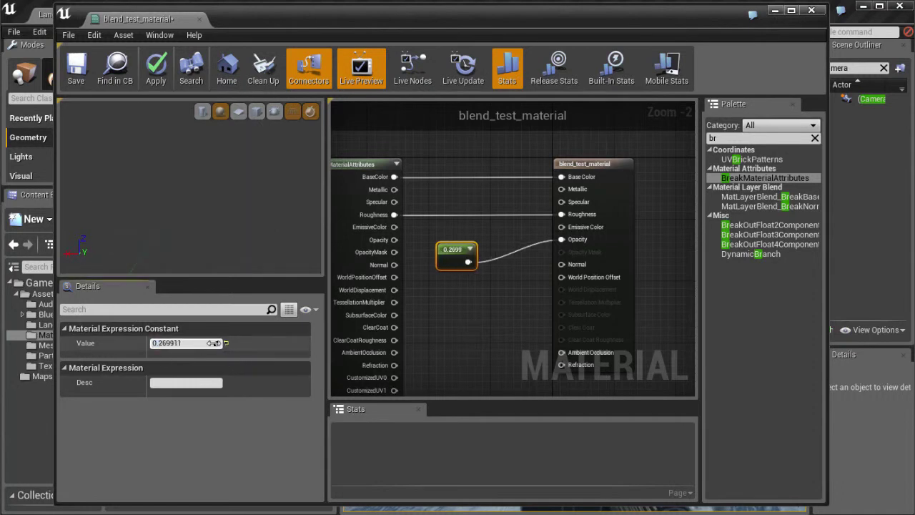
left_click_drag(215, 343, 215, 343)
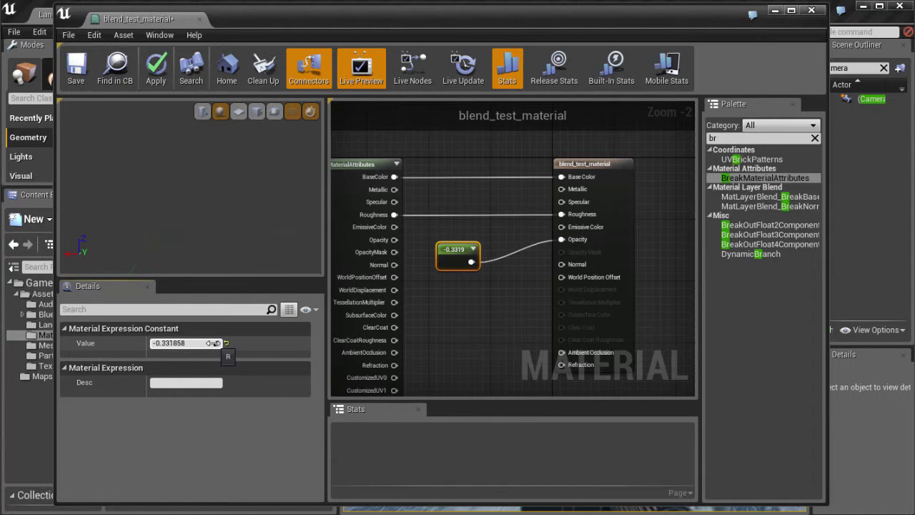
key("Return")
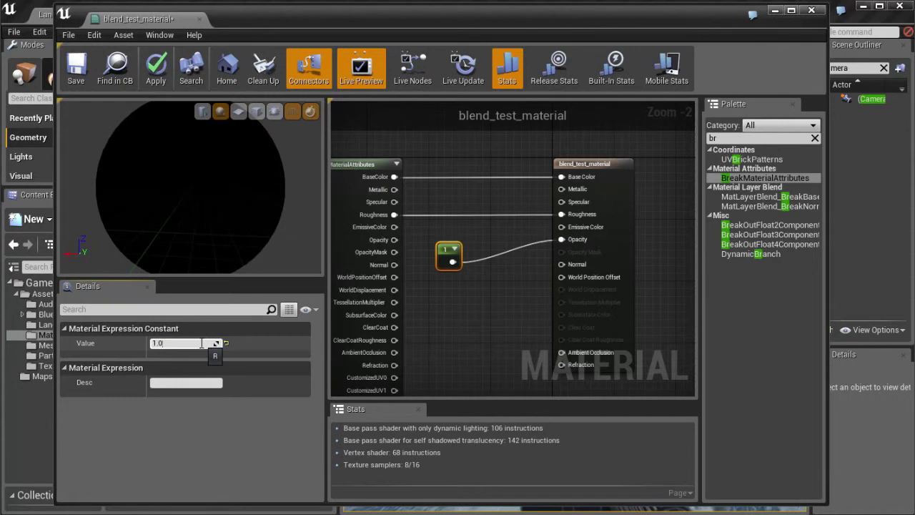
key("Return")
type("0.5")
key("Return")
Step: Apply the changes to blend_test_material and minimize the material editor window
left_click(156, 68)
left_click_drag(269, 20, 263, 21)
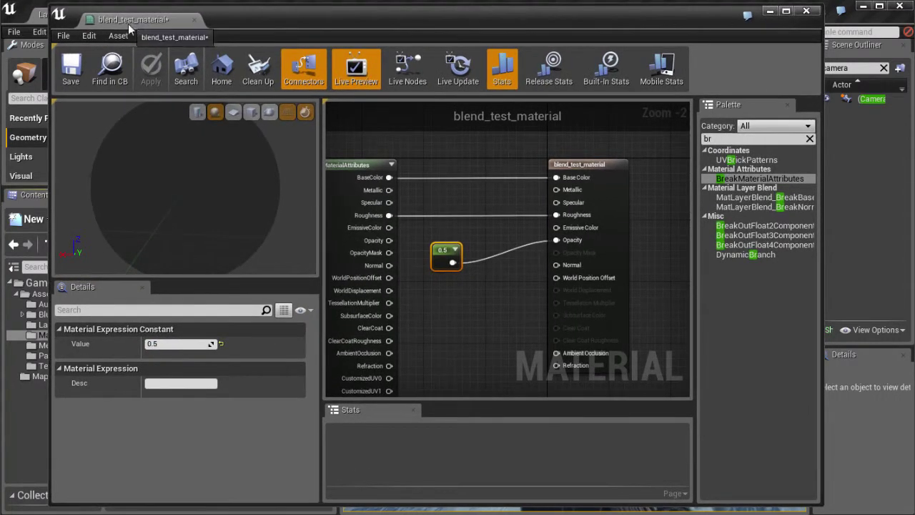
left_click(769, 13)
Step: Search the Materials folder for "blend_test" and assign blend_test_material to the lens of the rifle scope in the level
left_click(219, 392)
left_click(154, 266)
type("blend_testr")
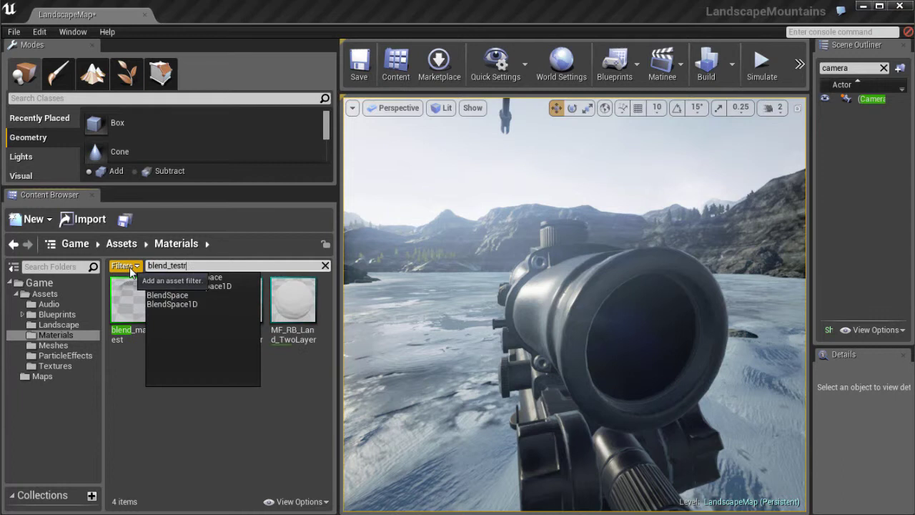
key("BackSpace")
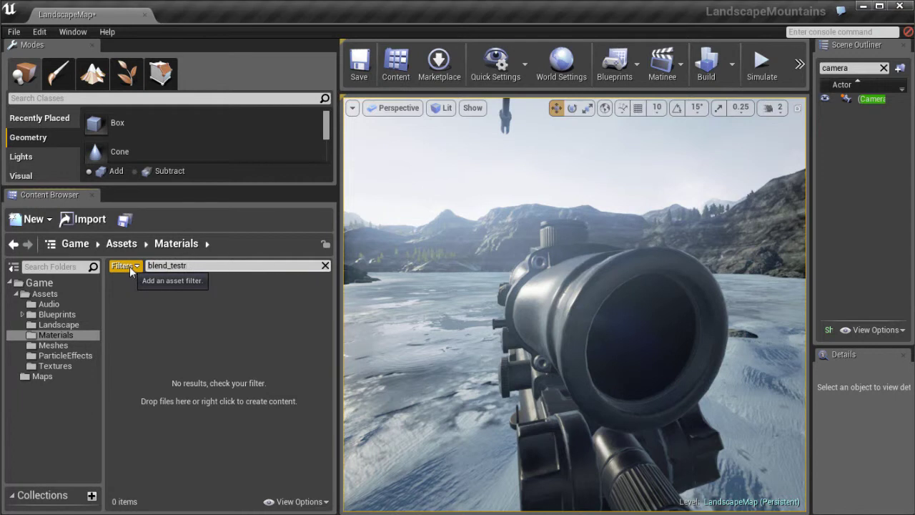
left_click_drag(145, 303, 665, 375)
scroll(544, 366, "down", 3)
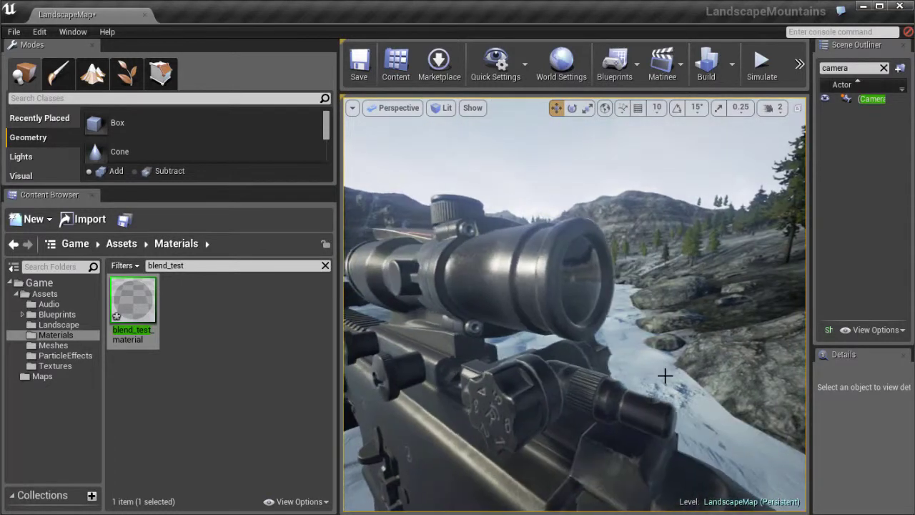
key("e")
key("q")
left_click_drag(663, 376, 643, 376, "alt")
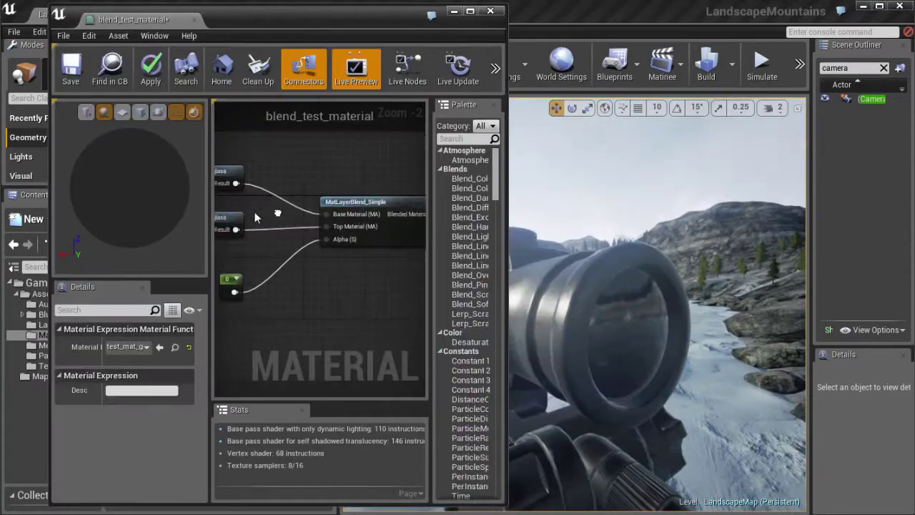
Step: Arrange the blend_test_material editor beside the scope view and review the opacity constant and the output node's settings
right_click_drag(255, 212, 214, 218)
right_click_drag(376, 182, 279, 157)
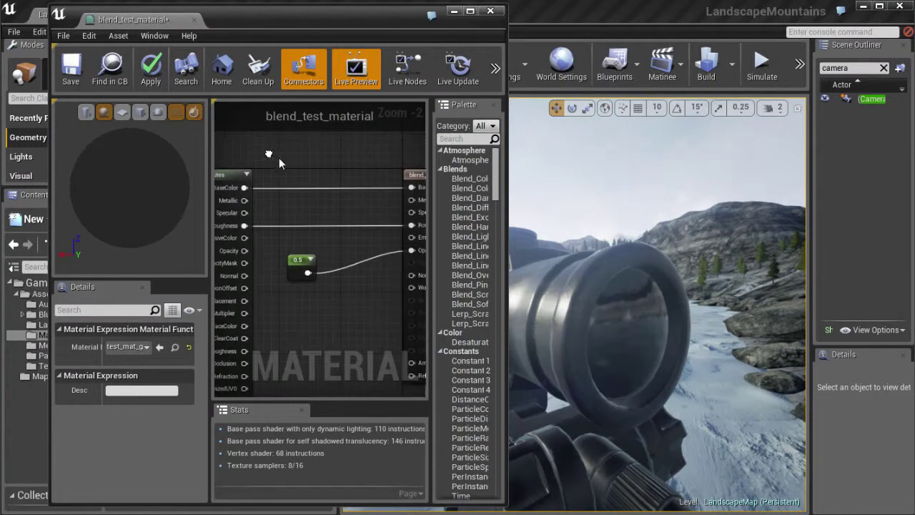
left_click_drag(255, 22, 215, 25)
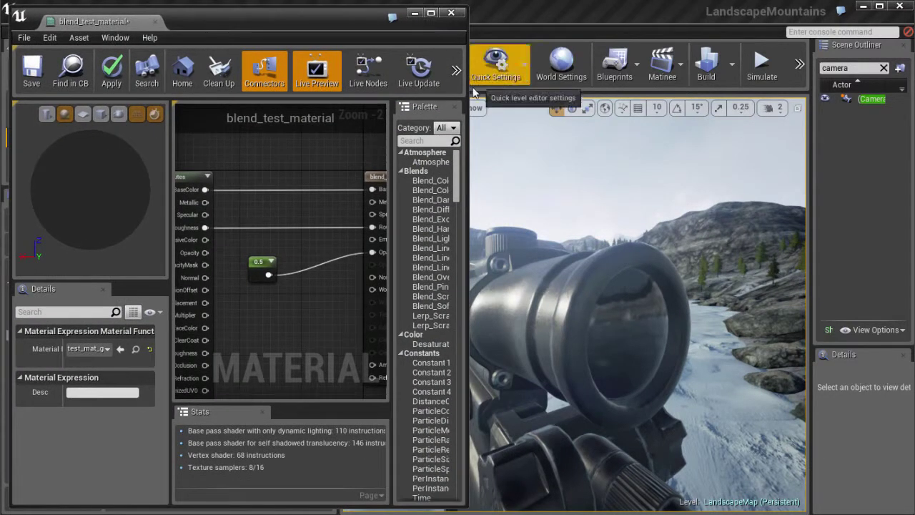
left_click_drag(467, 89, 513, 89)
scroll(273, 243, "up", 1)
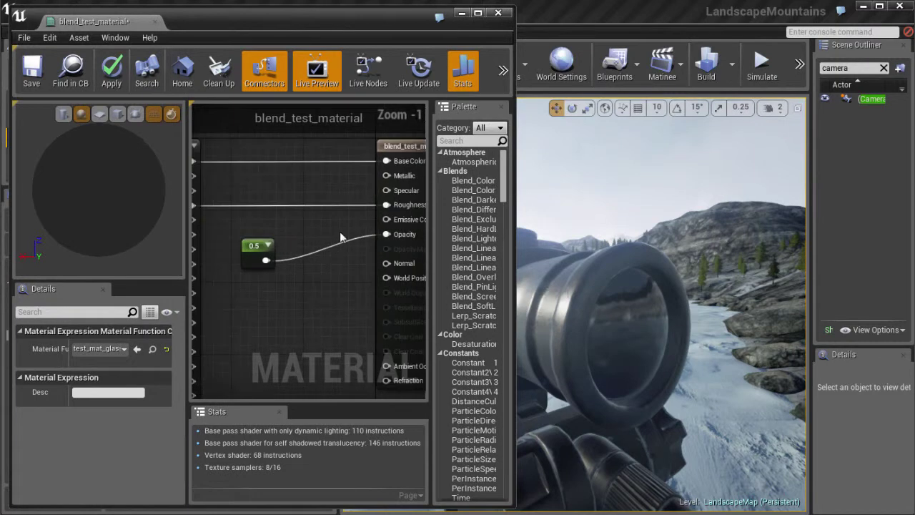
left_click_drag(235, 245, 231, 248)
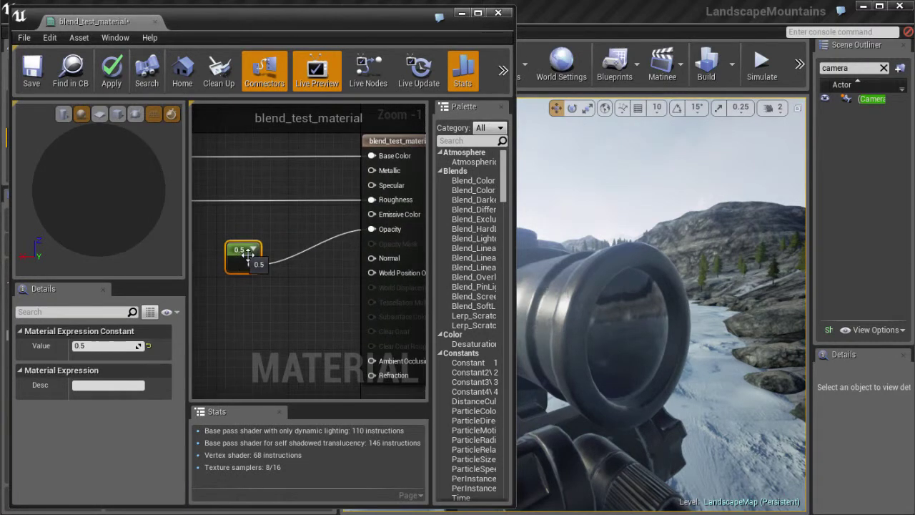
mouse_move(291, 289)
right_mouse_down()
mouse_move(319, 287)
mouse_move(303, 288)
right_mouse_up()
left_click_drag(273, 29, 275, 28)
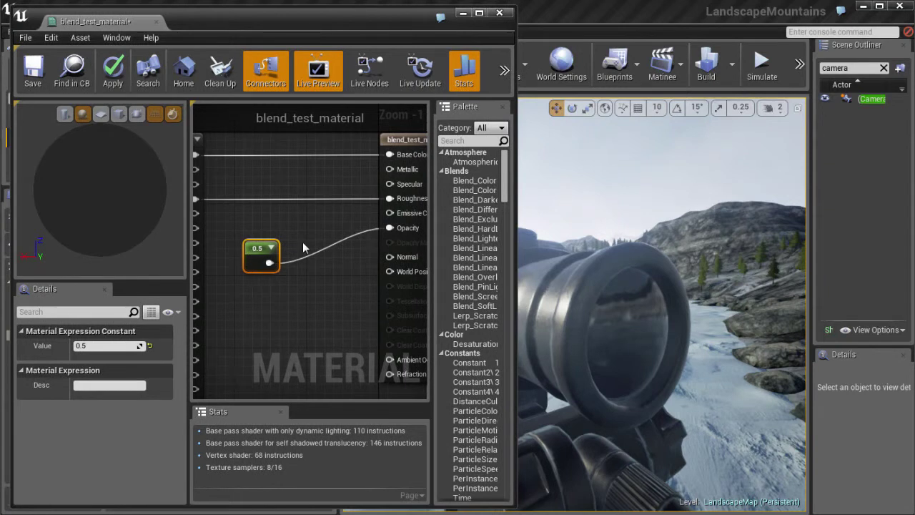
scroll(302, 247, "down", 3)
left_click(389, 182)
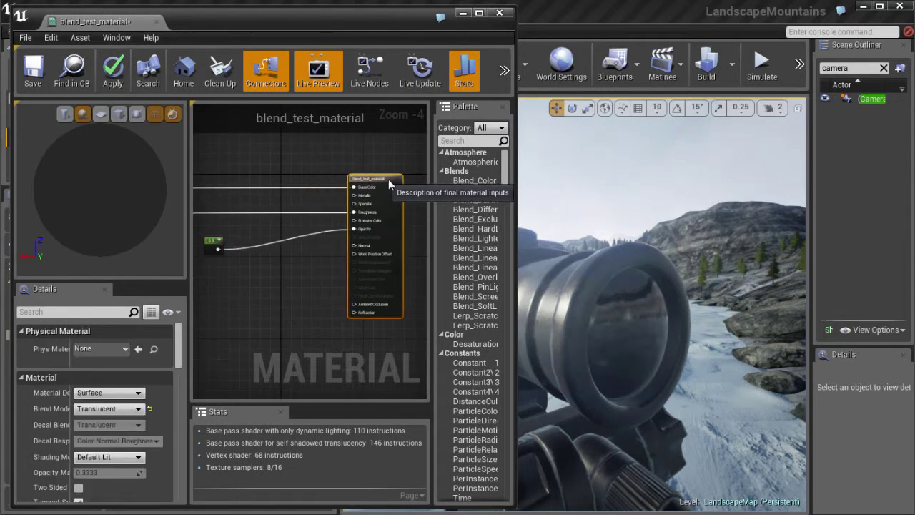
Step: Move the material editor clear of the asset list, open the Textures folder and clear the asset search
left_click_drag(285, 13, 542, 17)
left_click(52, 365)
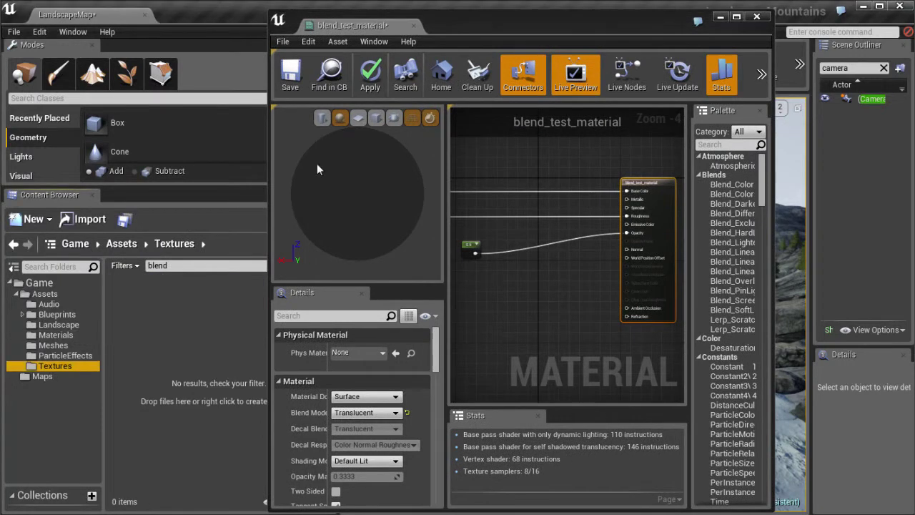
left_click_drag(458, 28, 539, 31)
key("BackSpace")
key("BackSpace")
key("BackSpace")
key("BackSpace")
key("BackSpace")
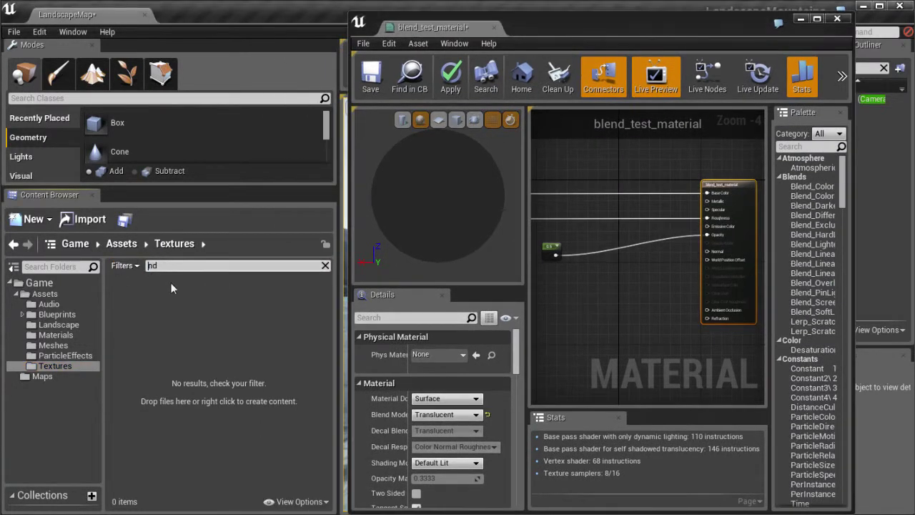
Step: Add the scope_glass2 texture to the graph as a texture sample below the opacity wire and widen the editor window
left_click(312, 436)
scroll(307, 439, "down", 4)
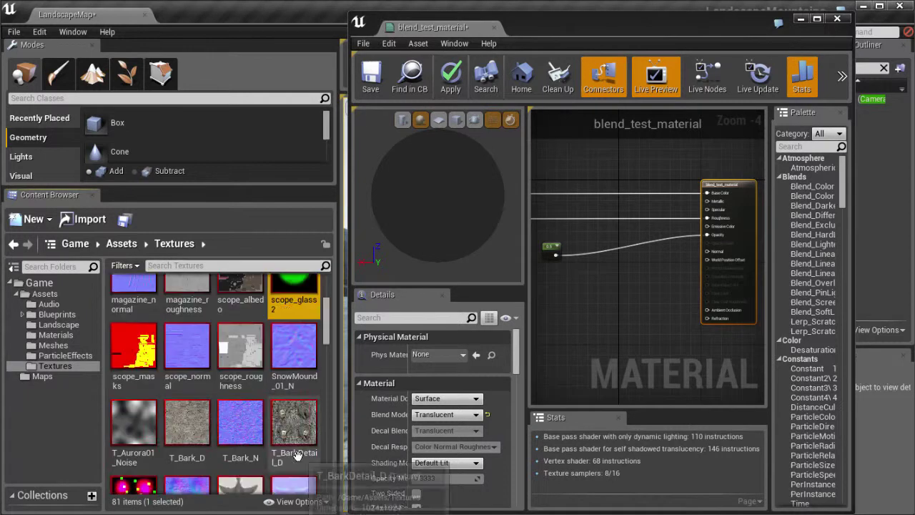
scroll(296, 329, "up", 2)
left_click_drag(298, 336, 585, 299)
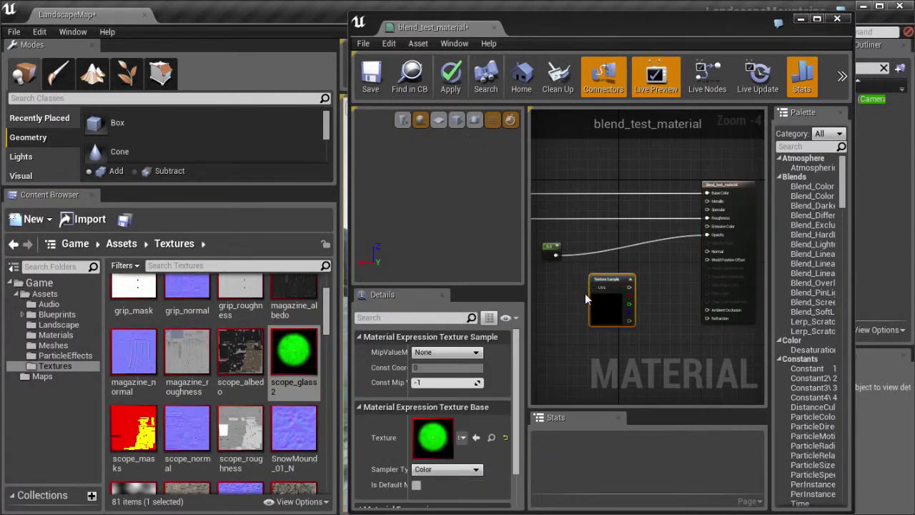
left_click_drag(550, 40, 212, 35)
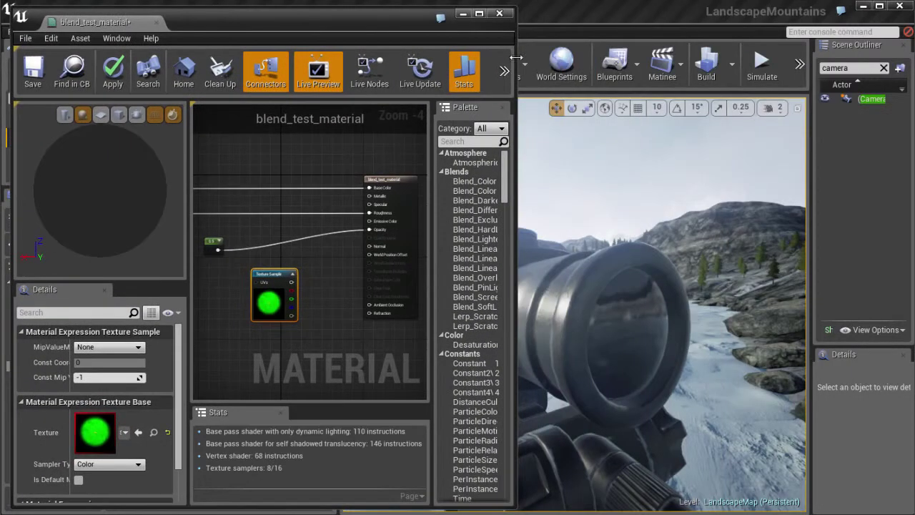
left_click_drag(516, 257, 687, 257)
scroll(366, 270, "up", 3)
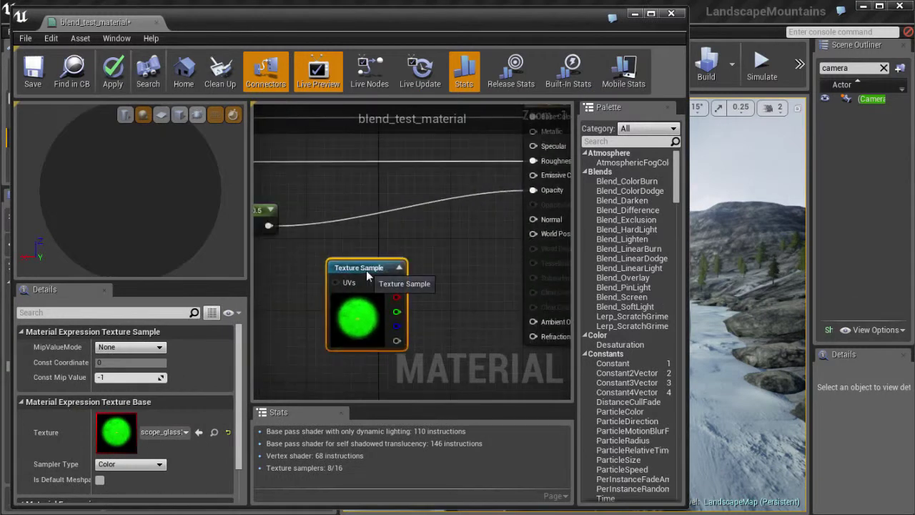
Step: Open the scope_glass2 texture and display only its green channel for inspection
left_click_drag(339, 25, 668, 32)
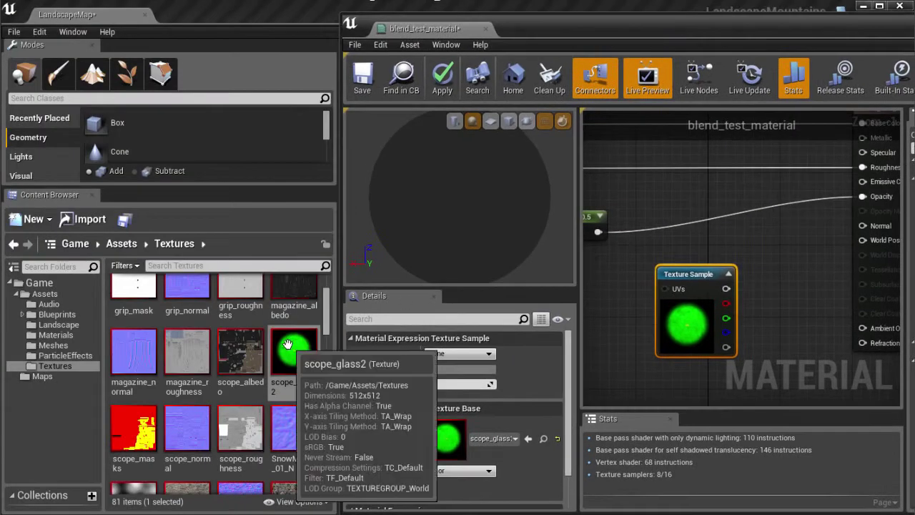
double_click(294, 346)
left_click(361, 132)
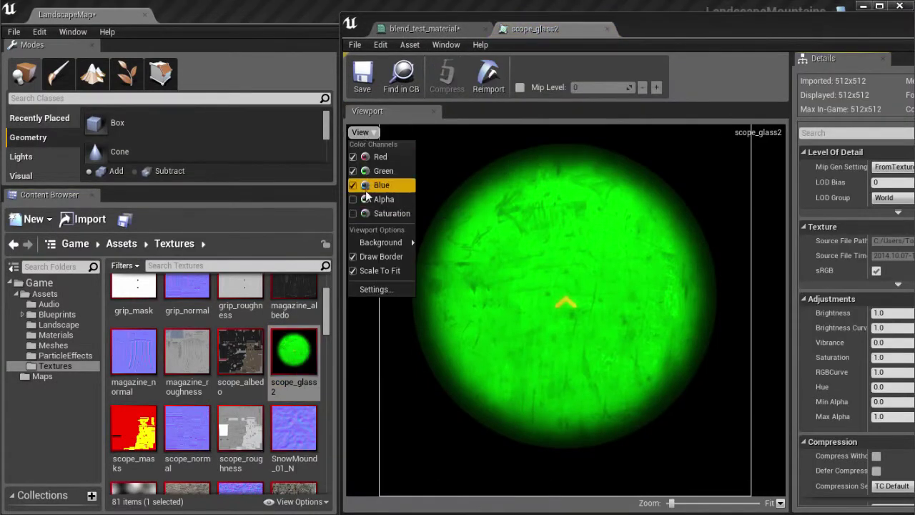
left_click(352, 171)
left_click(352, 185)
left_click(352, 171)
left_click(353, 156)
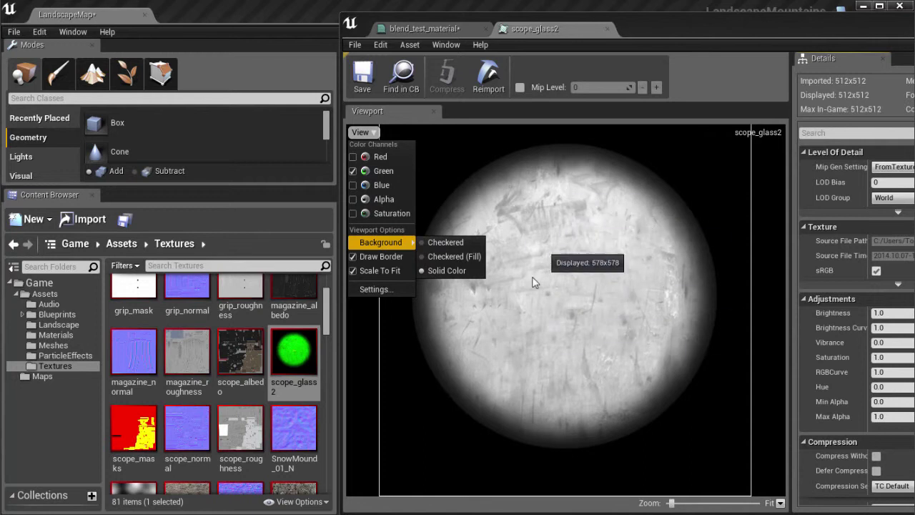
left_click_drag(633, 39, 480, 33)
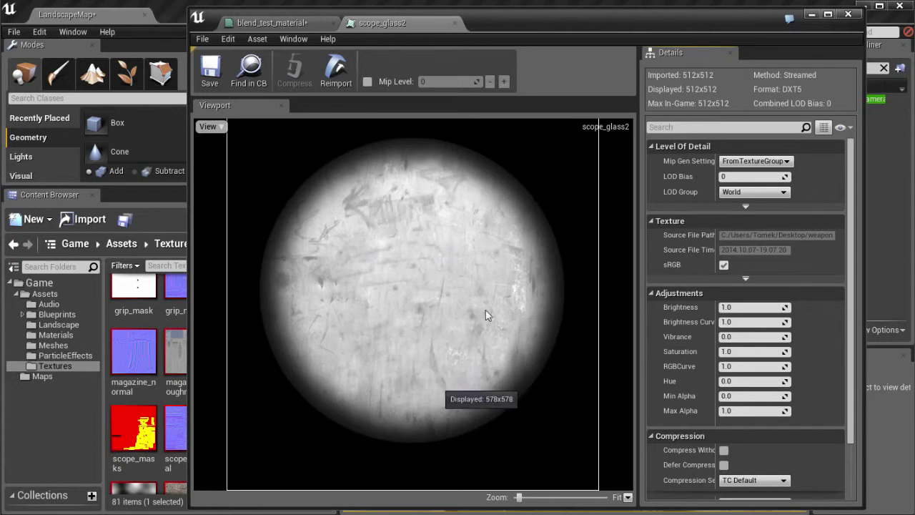
Step: Close the scope_glass2 texture and rearrange the opacity nodes in blend_test_material's graph
left_click(454, 24)
right_click_drag(531, 214, 527, 216)
left_click_drag(504, 33, 379, 33)
right_click_drag(487, 246, 533, 269)
left_click_drag(433, 266, 411, 246)
left_click_drag(381, 216, 384, 200)
right_click_drag(417, 237, 460, 258)
left_click_drag(403, 225, 350, 206)
scroll(483, 276, "down", 1)
right_click(488, 271)
right_click_drag(433, 259, 398, 265)
Step: Connect the scope_glass2 sample's green channel to Opacity and delete the 0.5 constant
left_click_drag(373, 261, 580, 228)
left_click_drag(347, 230, 355, 277)
left_click(342, 245)
key("Delete")
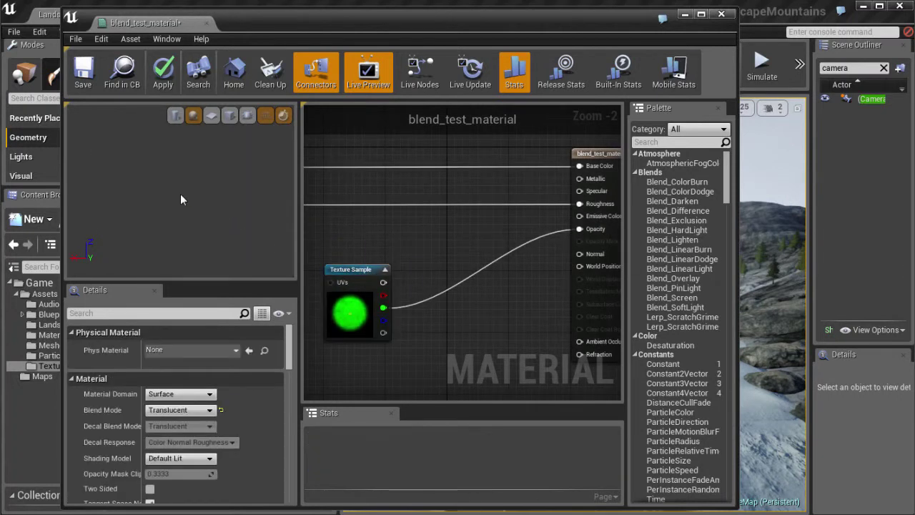
Step: Check the preview sphere and insert a OneMinus node between the texture's green channel and Opacity
left_click_drag(278, 225, 304, 218)
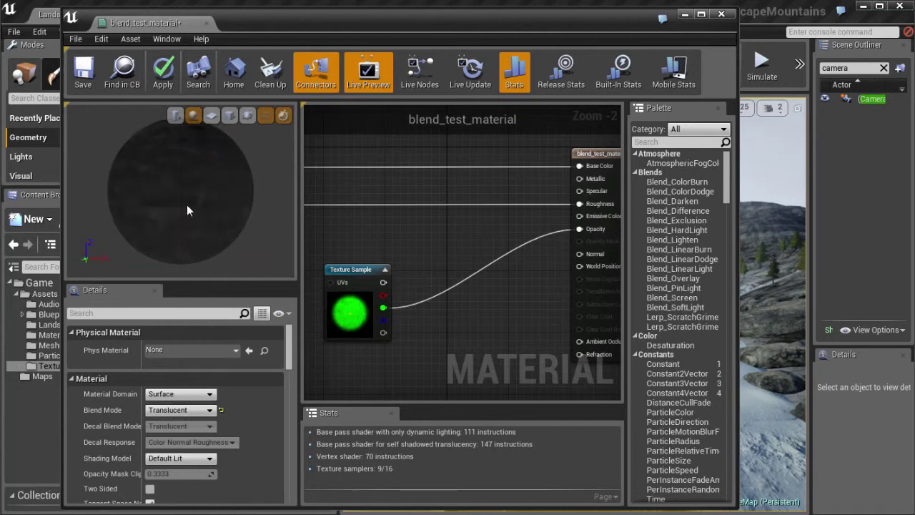
left_click_drag(187, 210, 66, 231)
mouse_move(462, 275)
right_mouse_down()
mouse_move(435, 269)
mouse_move(458, 278)
right_mouse_up()
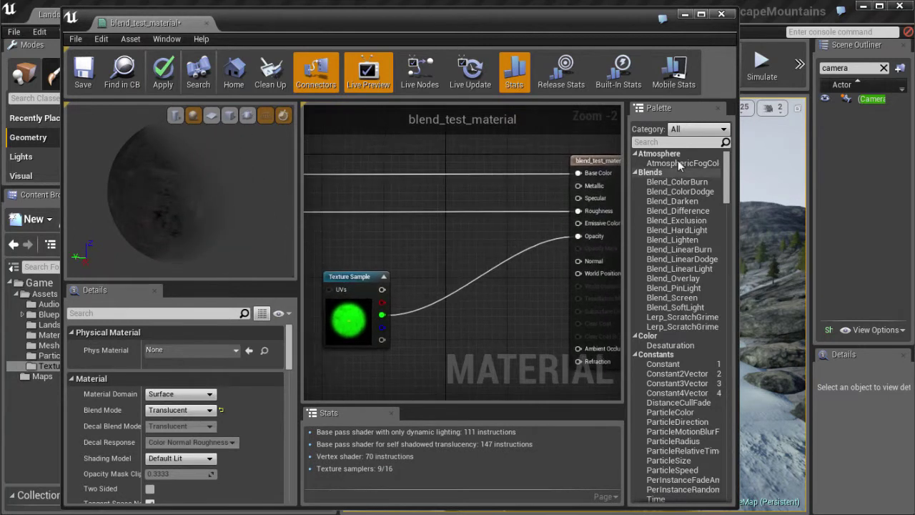
left_click(656, 143)
type("one")
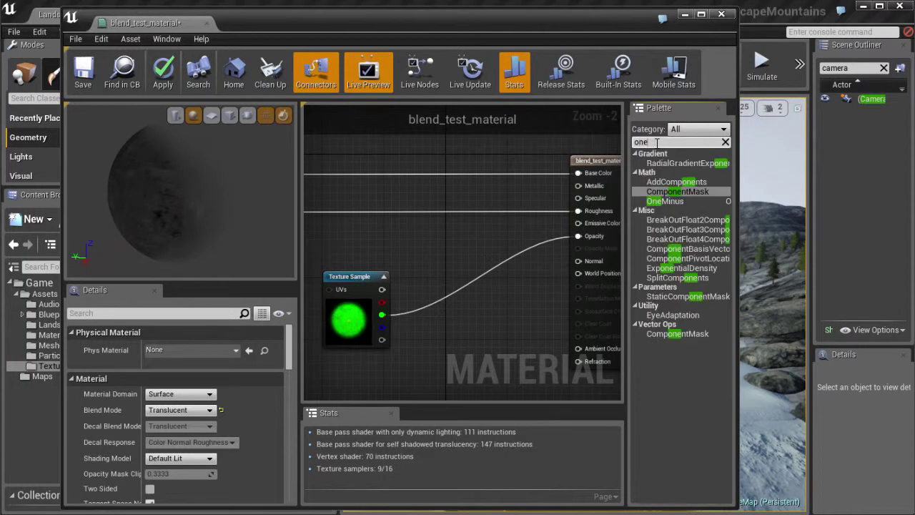
left_click_drag(676, 202, 447, 273)
left_click_drag(364, 312, 561, 232)
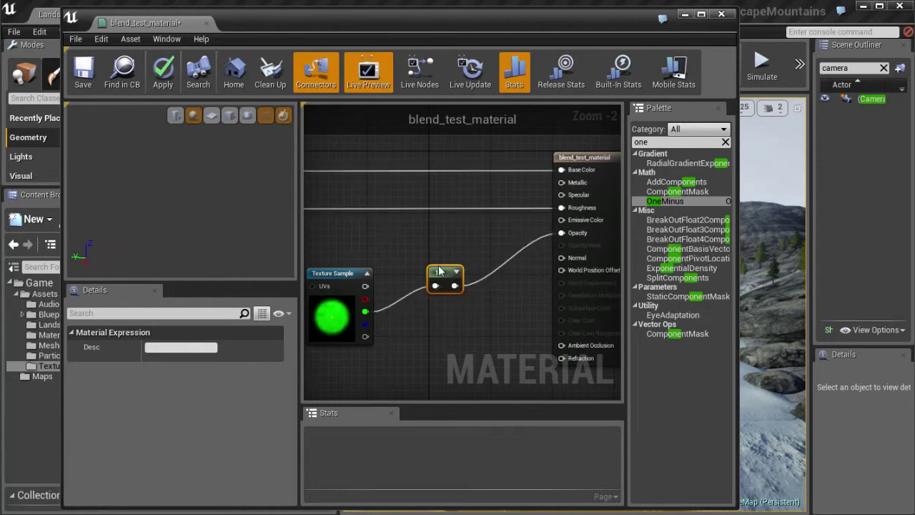
left_click_drag(440, 271, 456, 264)
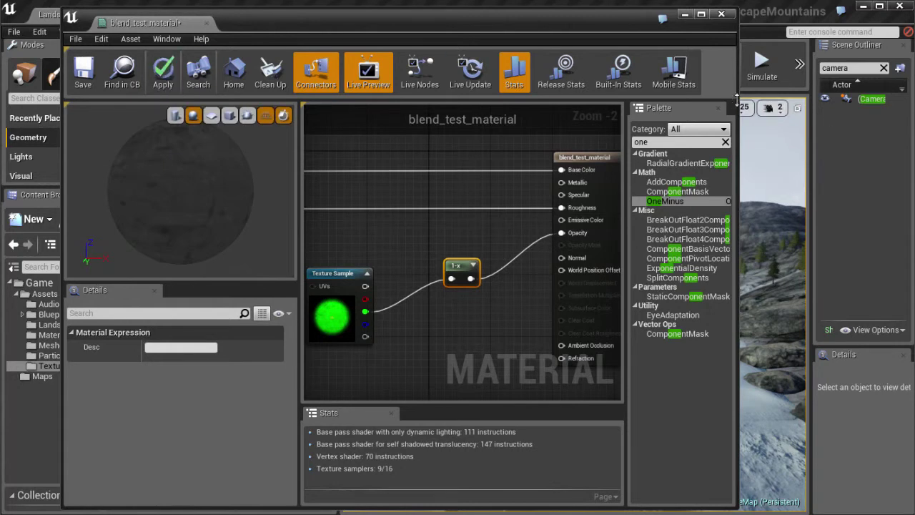
Step: Narrow the material editor to reveal the scope in the level and apply the material changes
left_click_drag(738, 142, 500, 142)
left_click_drag(543, 269, 541, 271)
left_click(173, 73)
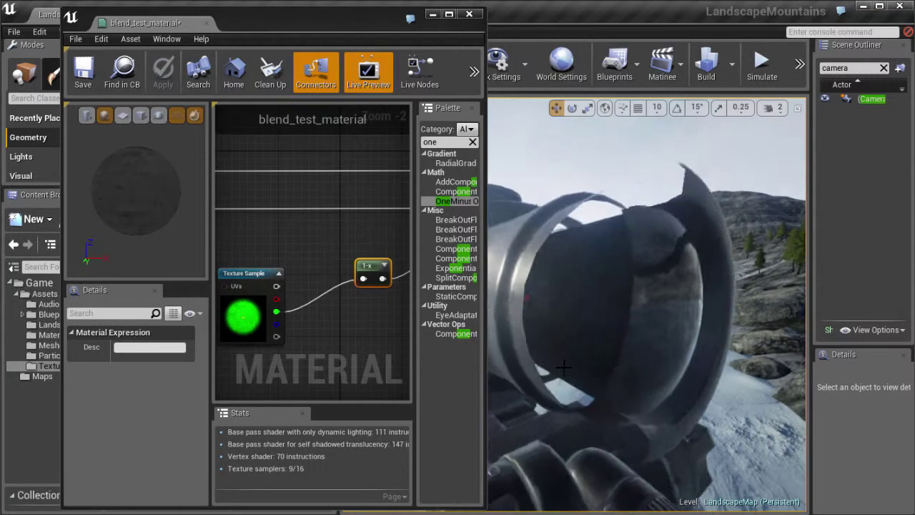
Step: Shrink the preview pane and widen the material editor so the whole node graph fits
right_click_drag(313, 241, 288, 252)
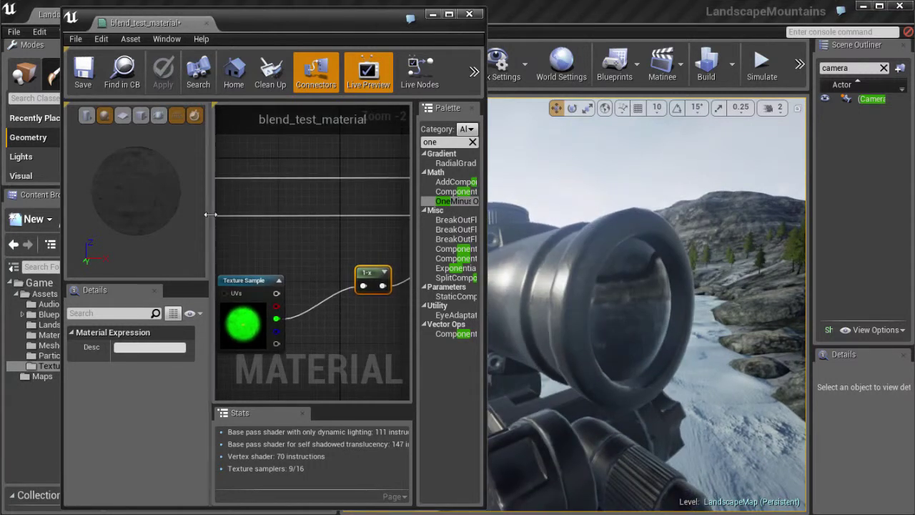
left_click_drag(213, 215, 152, 214)
right_click_drag(280, 244, 321, 252)
scroll(321, 251, "down", 3)
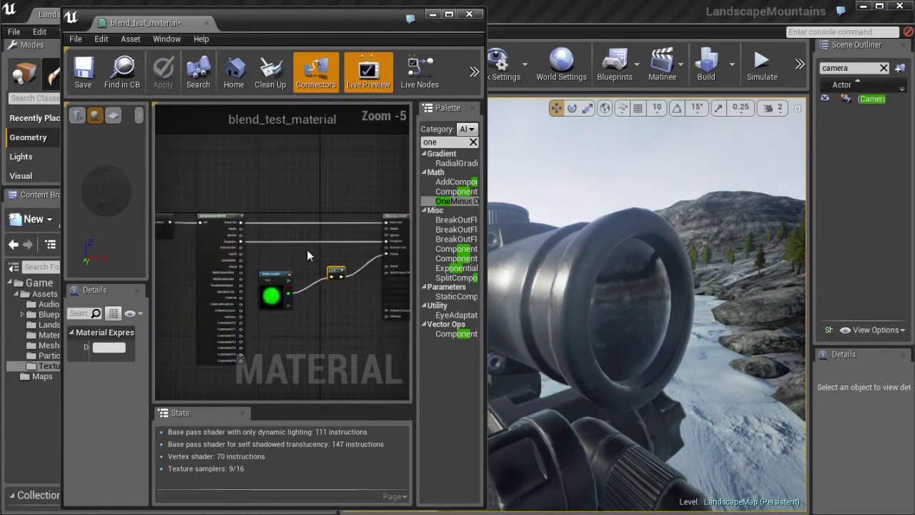
left_click_drag(501, 196, 642, 200)
right_click_drag(389, 233, 419, 236)
scroll(385, 233, "down", 1)
scroll(405, 248, "up", 1)
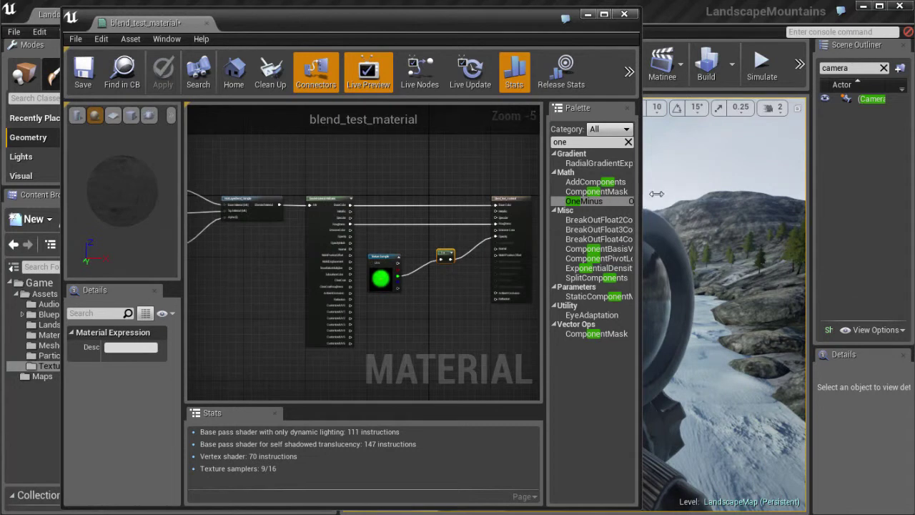
left_click_drag(656, 193, 747, 193)
Step: Tidy the graph by moving the output node and the scope_glass2 sample closer to the OneMinus node
left_click_drag(592, 206, 568, 203)
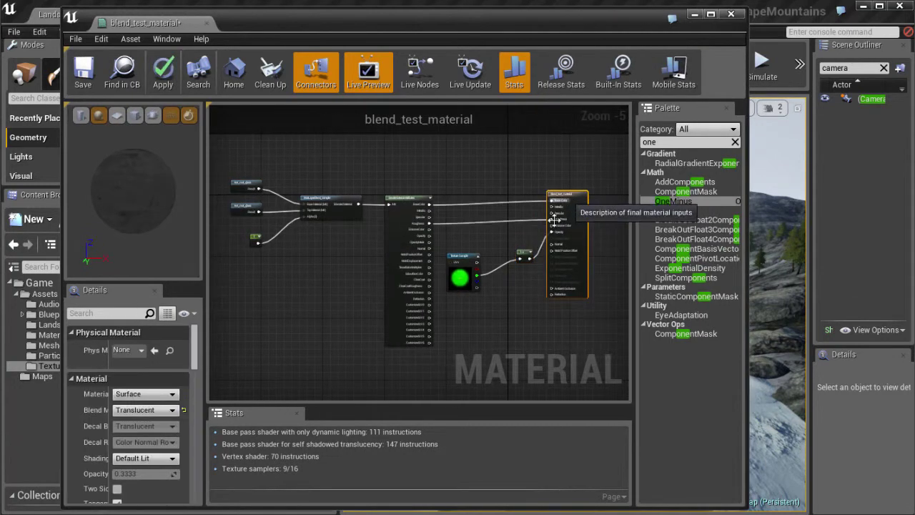
left_click_drag(461, 260, 476, 261)
left_click(561, 201)
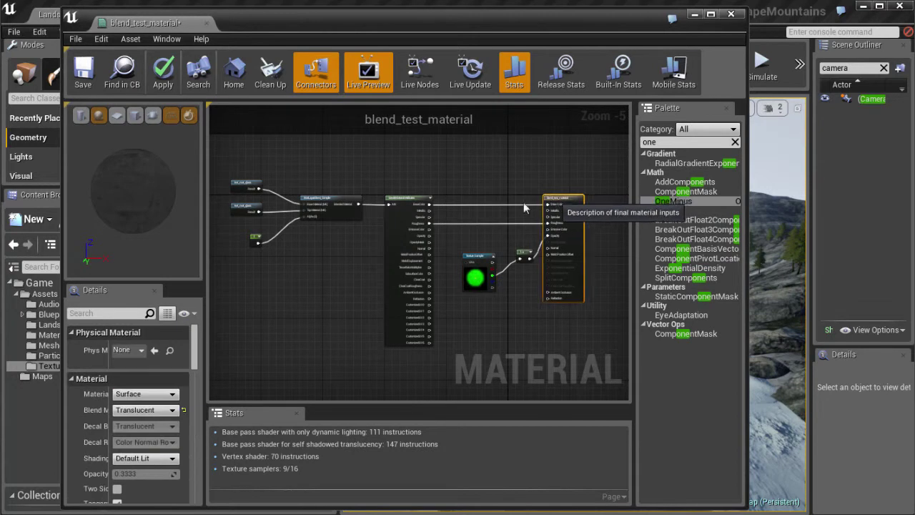
scroll(405, 272, "up", 3)
scroll(406, 273, "down", 1)
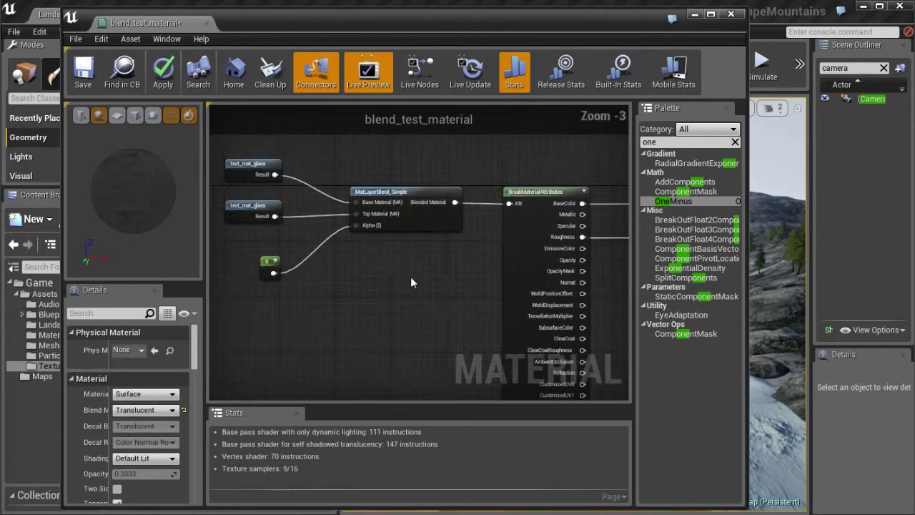
right_click_drag(410, 277, 343, 250)
Step: Close the material editor, answer its prompt, and examine the scope lens from behind and from the side
left_click(730, 15)
left_click(509, 327)
left_click_drag(617, 257, 550, 270, "alt")
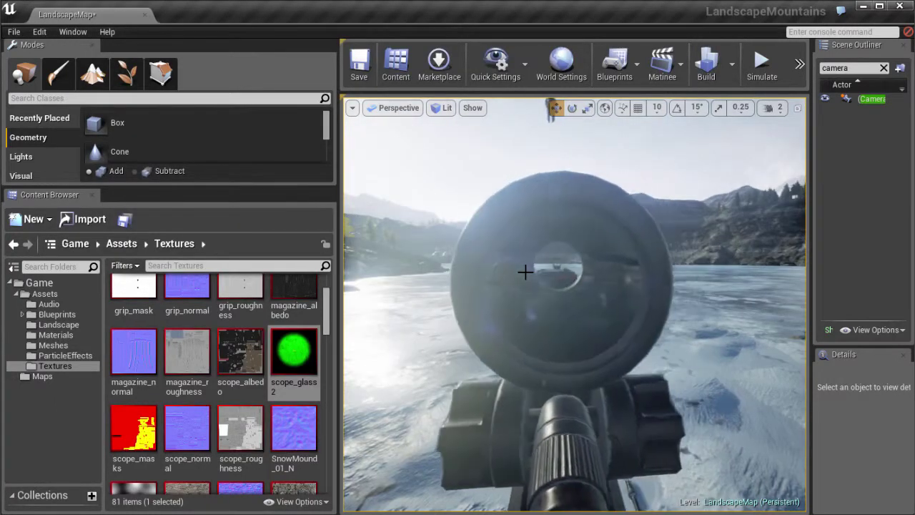
scroll(525, 272, "up", 3)
scroll(526, 272, "down", 2)
left_click_drag(539, 272, 634, 271, "alt")
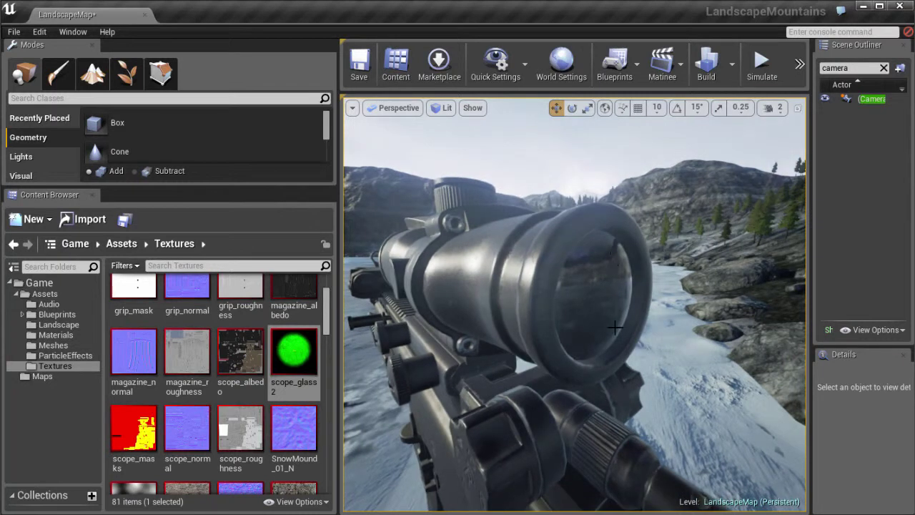
Step: Examine the scope lens's transparency and reflections from behind and from both sides
left_click_drag(611, 328, 615, 292, "alt")
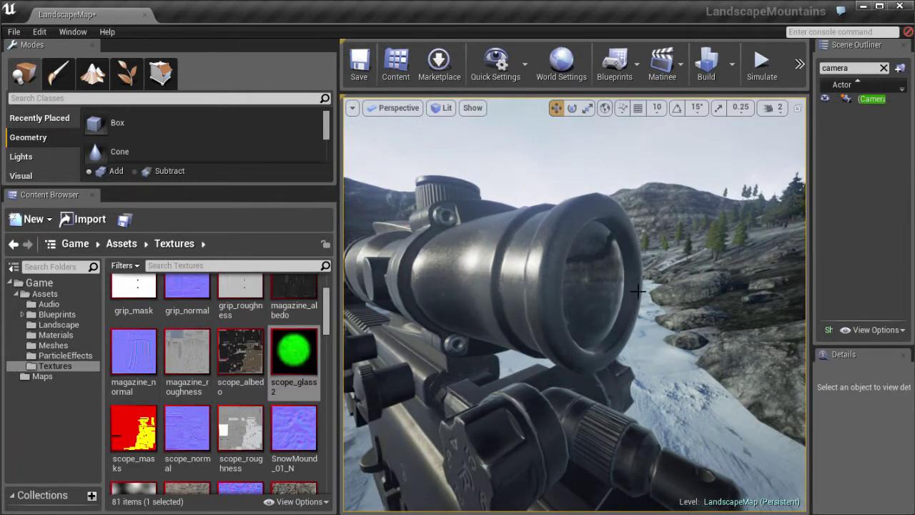
left_click_drag(602, 322, 658, 241, "alt")
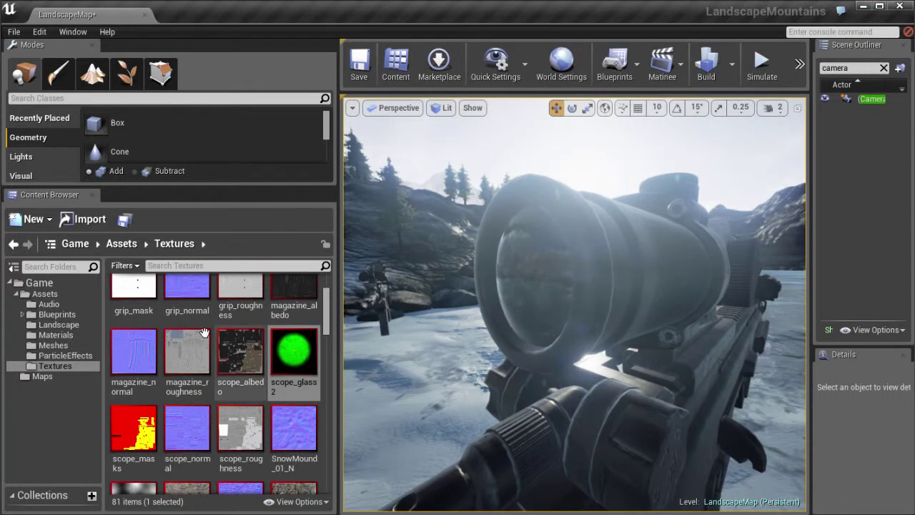
left_click_drag(521, 317, 501, 317, "alt")
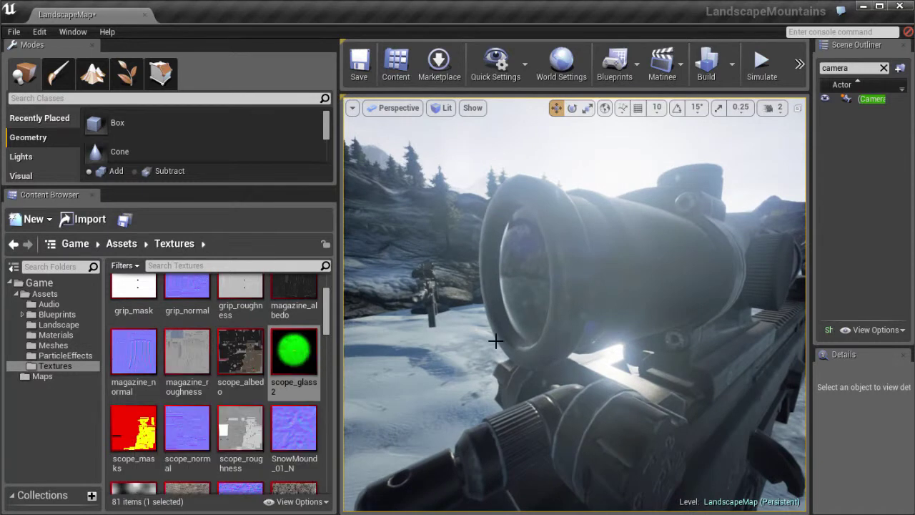
left_click_drag(494, 339, 797, 362, "alt")
left_click_drag(441, 344, 422, 338, "alt")
Step: Search for "blend" in the Materials folder and open blend_test_material
left_click(192, 265)
left_click(192, 265)
type("blend")
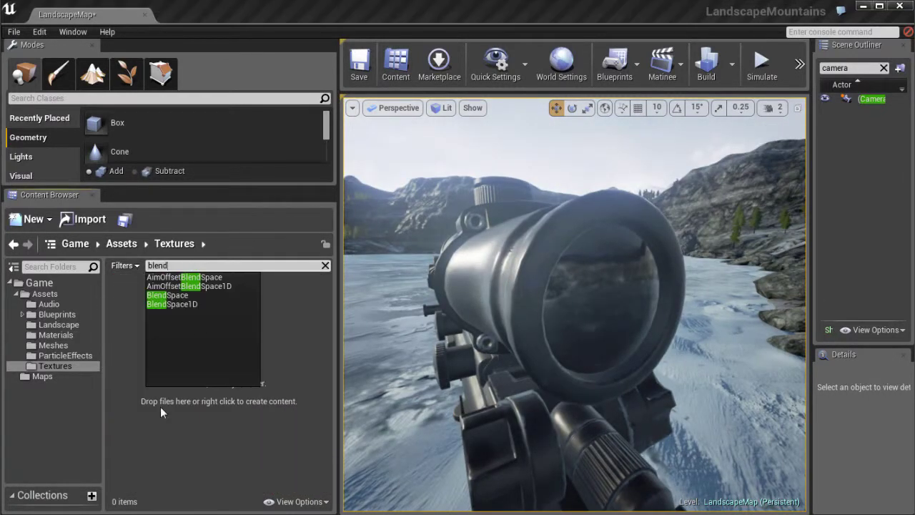
left_click(55, 334)
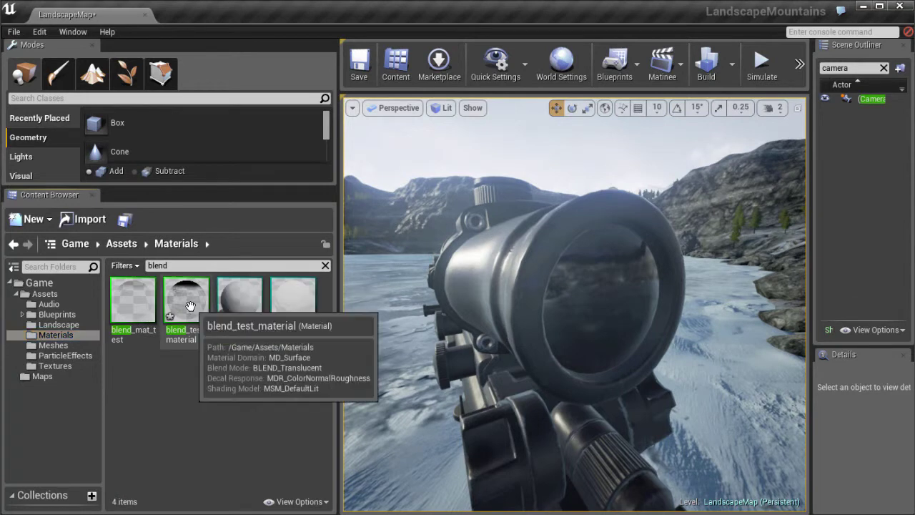
double_click(190, 306)
Step: Move the scope_glass2 texture sample and the OneMinus node away from the output node to free space before Opacity
left_click(309, 266)
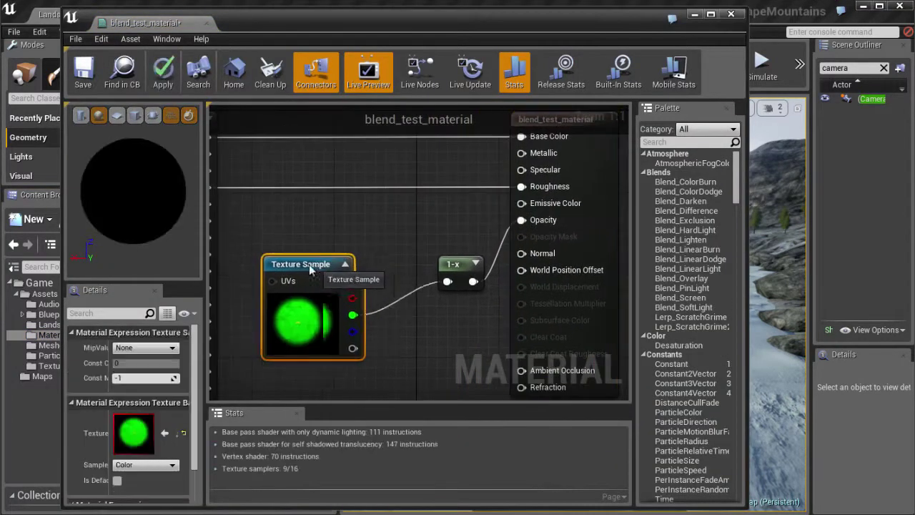
left_click_drag(310, 266, 289, 255)
left_click_drag(450, 263, 367, 272)
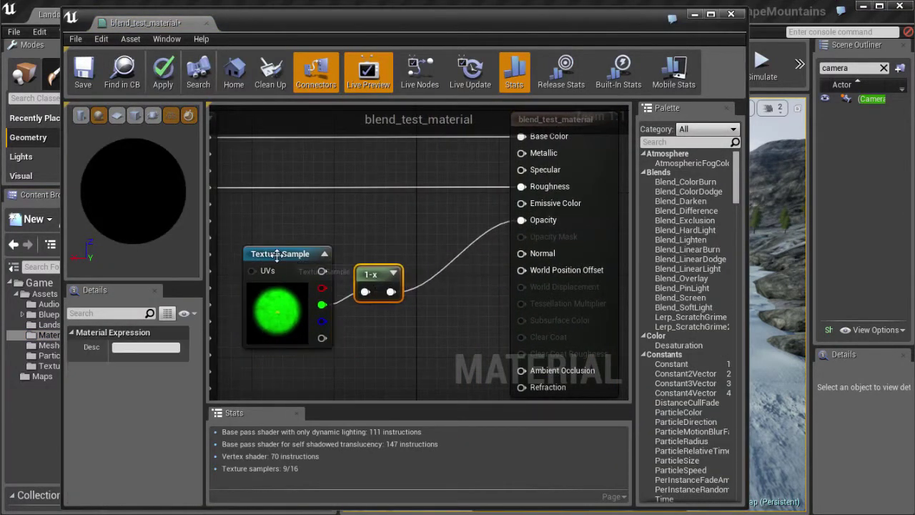
left_click_drag(277, 256, 267, 256)
left_click_drag(370, 274, 359, 284)
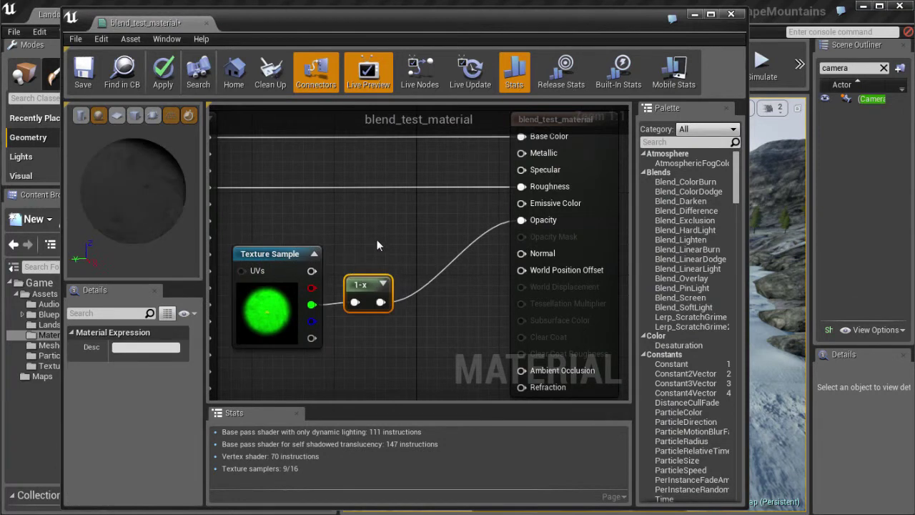
Step: Add a Multiply node combining a Constant with the OneMinus output, and connect its result to Opacity
key("m")
left_click(338, 200)
left_click_drag(388, 209, 446, 201)
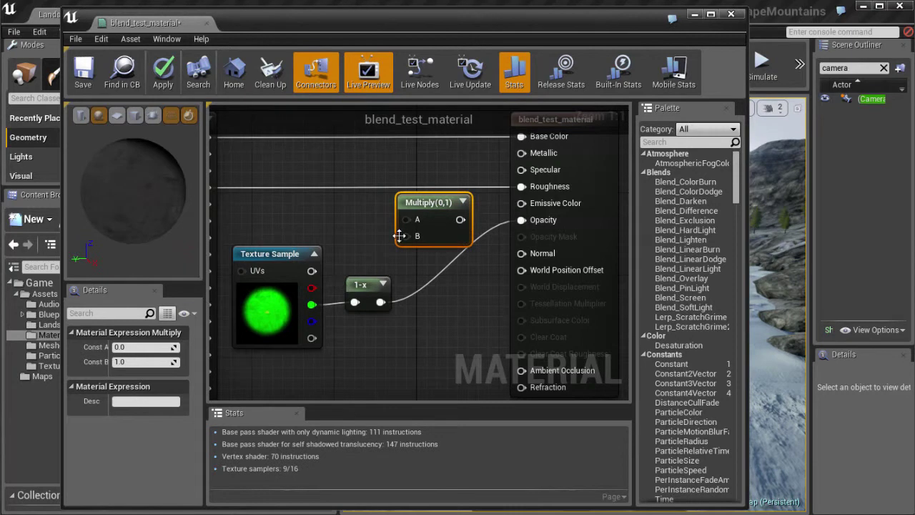
left_click_drag(380, 300, 407, 236)
left_click_drag(413, 203, 423, 213)
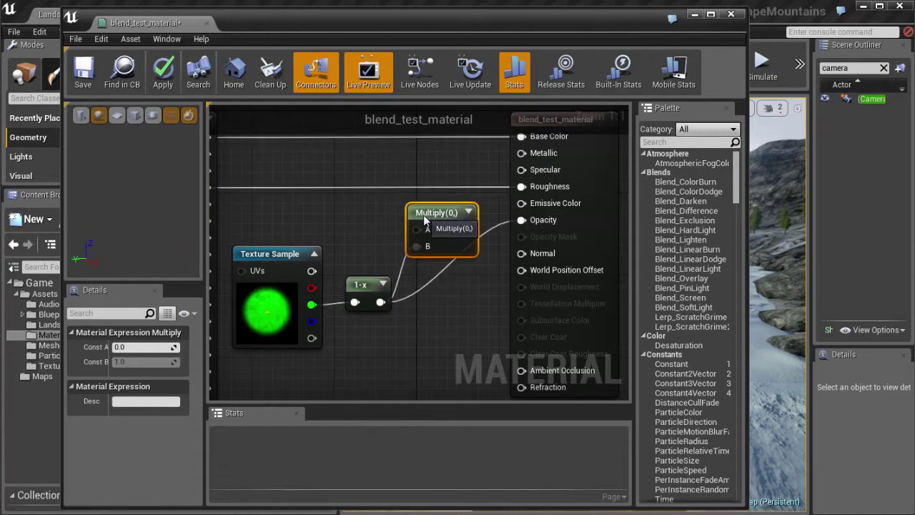
left_click(349, 212)
left_click_drag(366, 230, 521, 219)
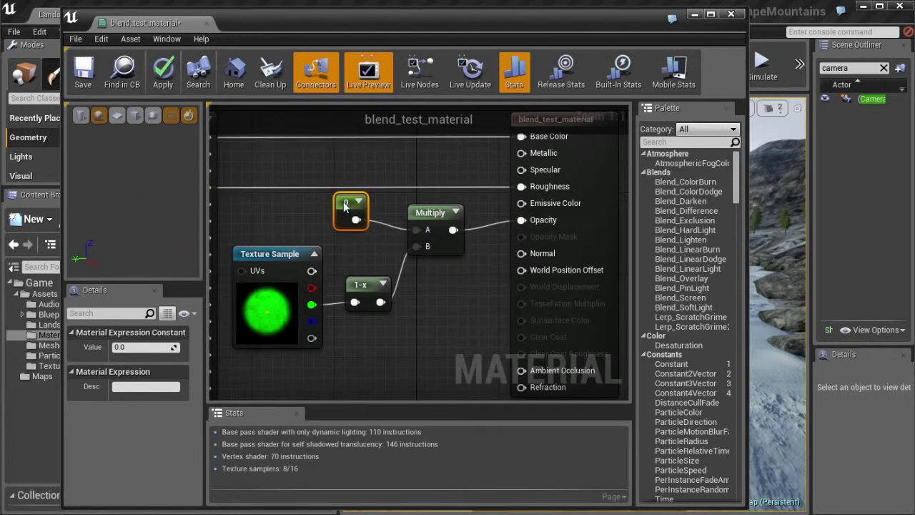
Step: Set the Constant feeding the Multiply node to 0.5 and look over the material on the preview sphere
left_click(133, 346)
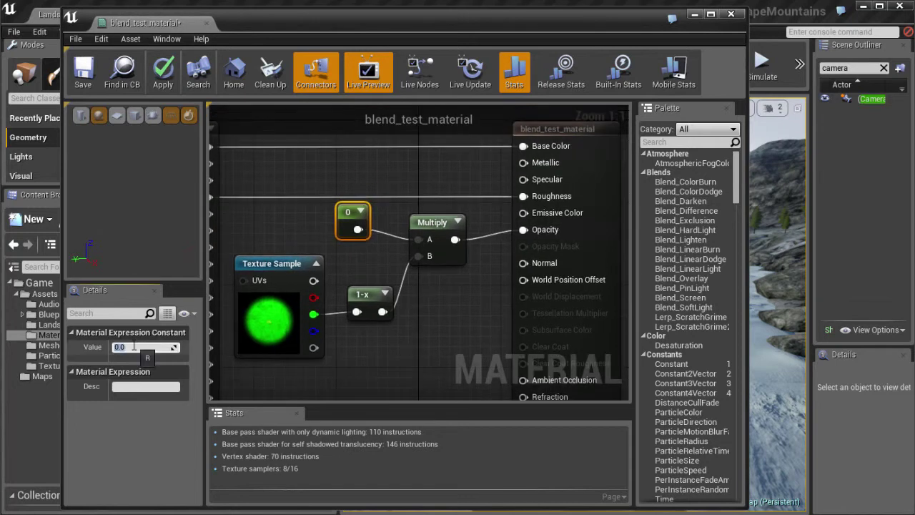
type("0.5")
key("Return")
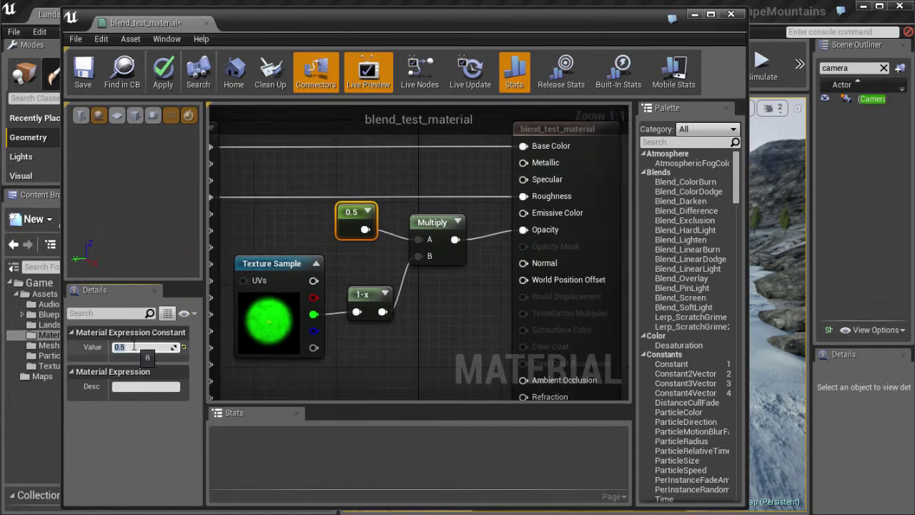
left_click(348, 210)
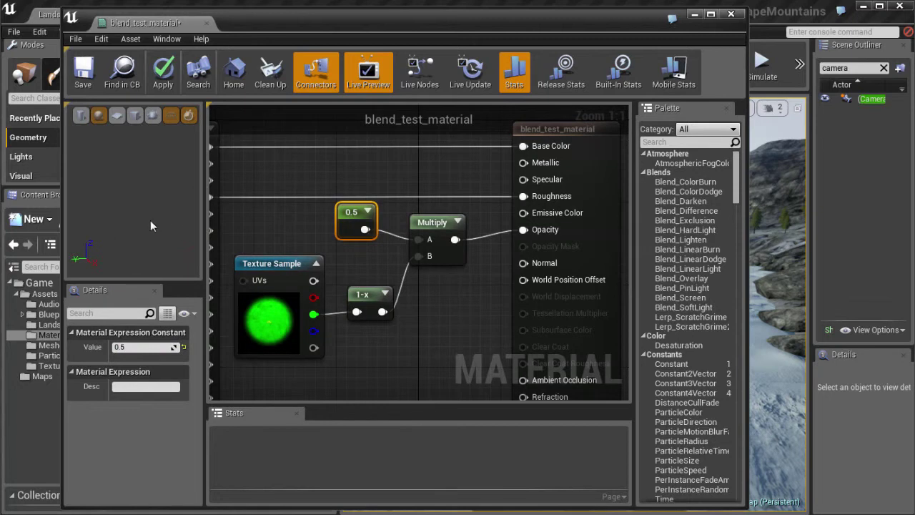
left_click_drag(122, 231, 151, 217)
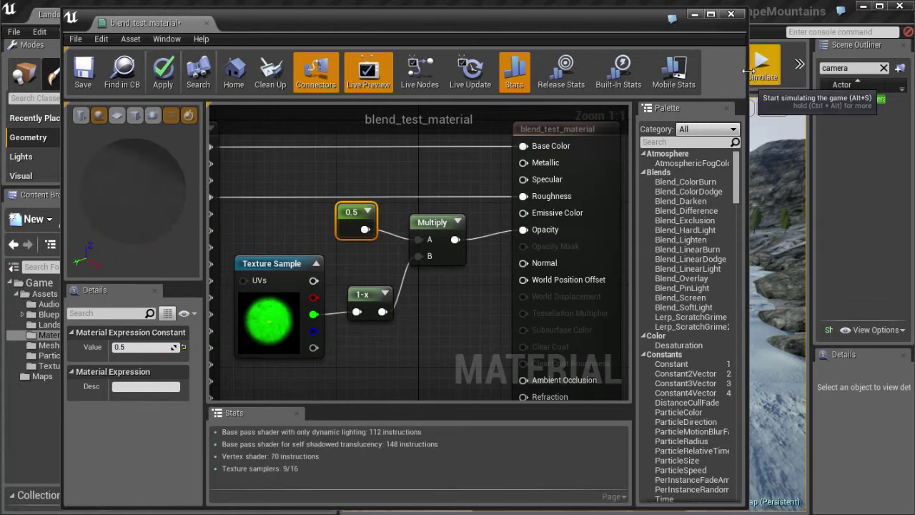
Step: Apply the halved opacity with the editor narrowed beside the scope, and check the lens from another angle
left_click_drag(747, 72, 454, 71)
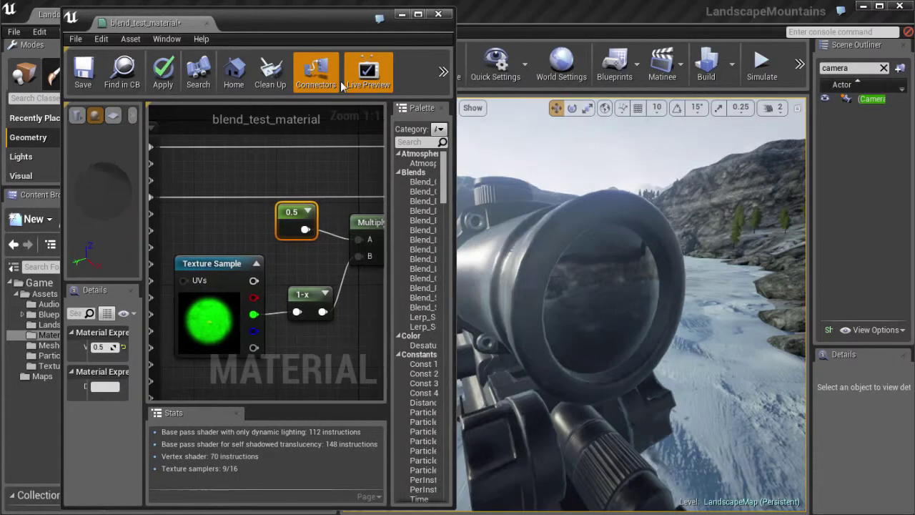
key("Return")
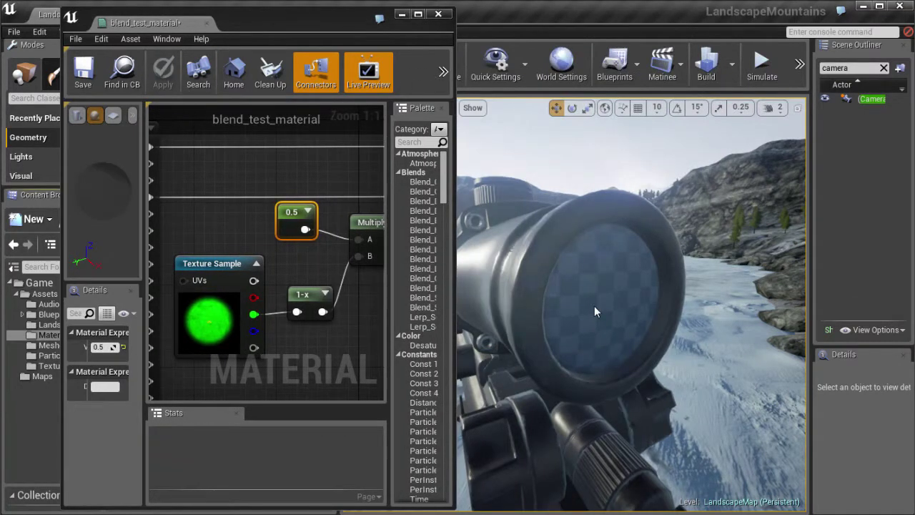
left_click_drag(595, 318, 396, 319, "alt")
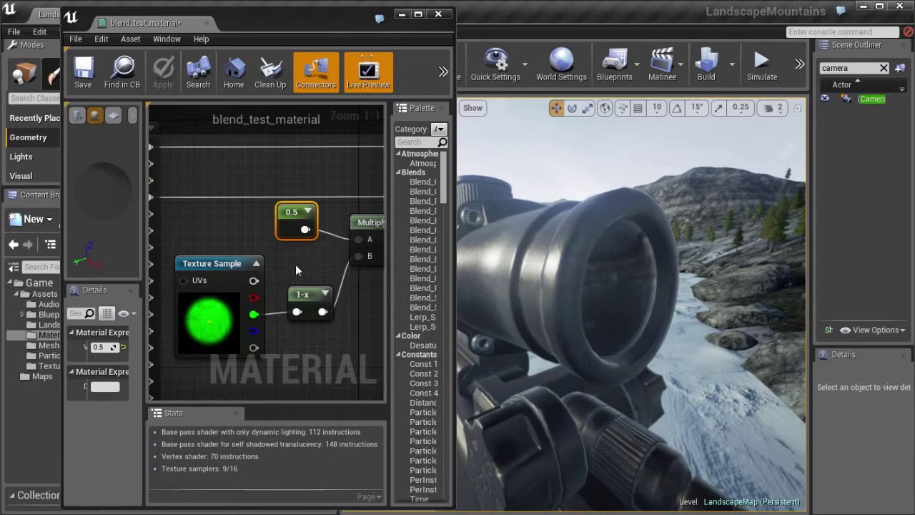
Step: Delete the 0.5 Constant and the Multiply node from the opacity branch
right_click_drag(296, 270, 248, 278)
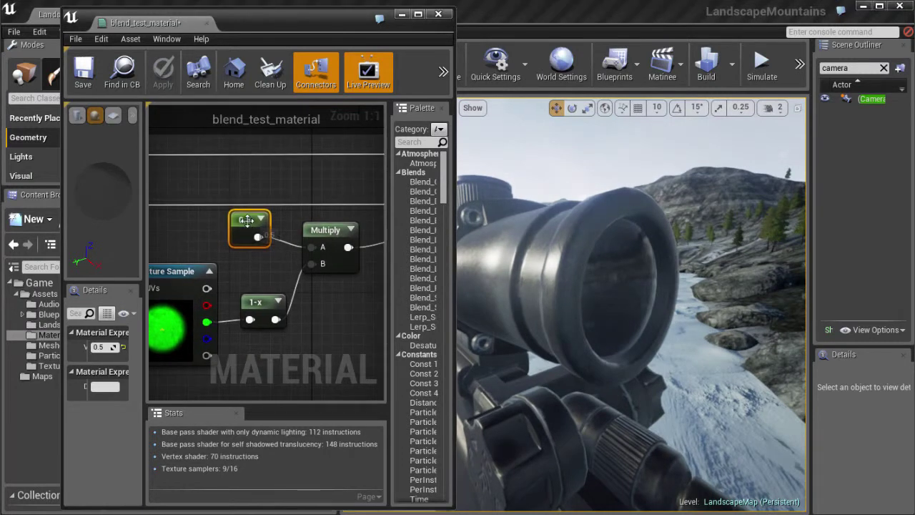
key("Delete")
right_click_drag(277, 242, 221, 246)
left_click(279, 235)
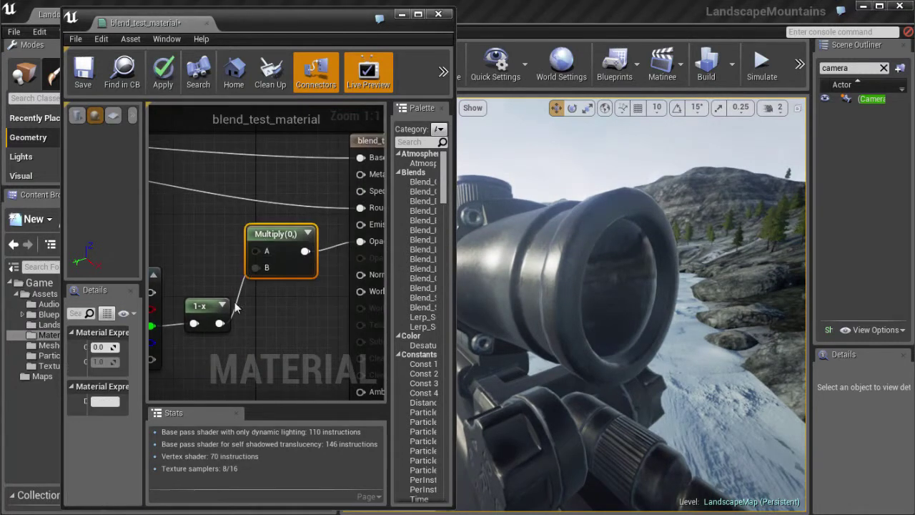
key("Delete")
Step: Connect the OneMinus output directly to Opacity and apply the material
left_click_drag(220, 323, 361, 242)
scroll(279, 250, "down", 2)
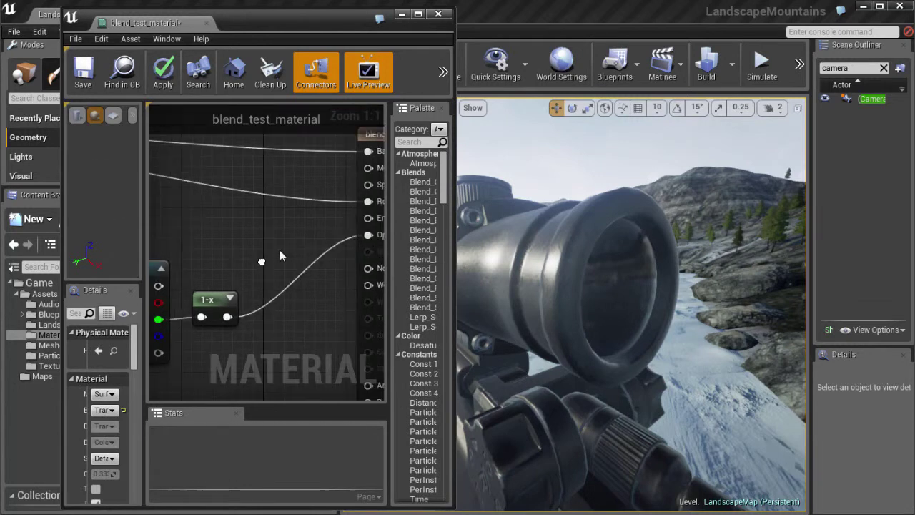
left_click(160, 73)
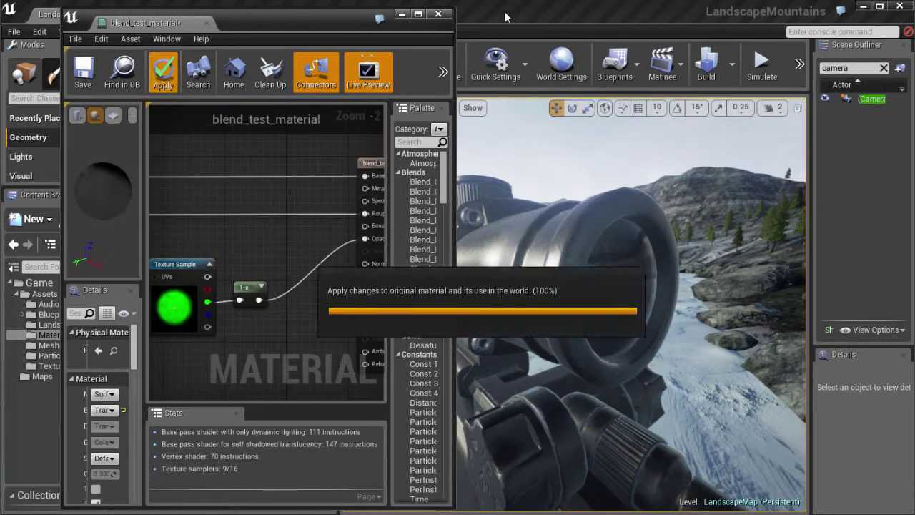
Step: Close the material editor and select the camera actor behind the rifle
left_click(438, 13)
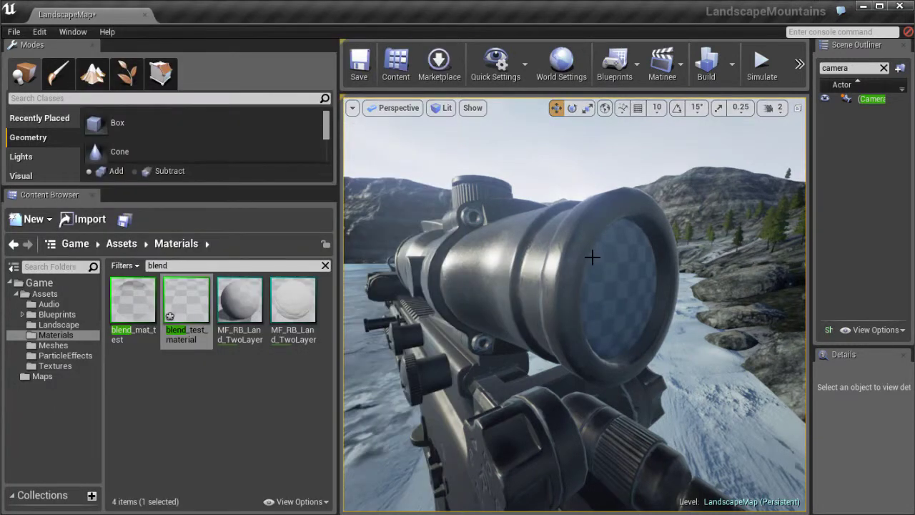
scroll(595, 265, "down", 6)
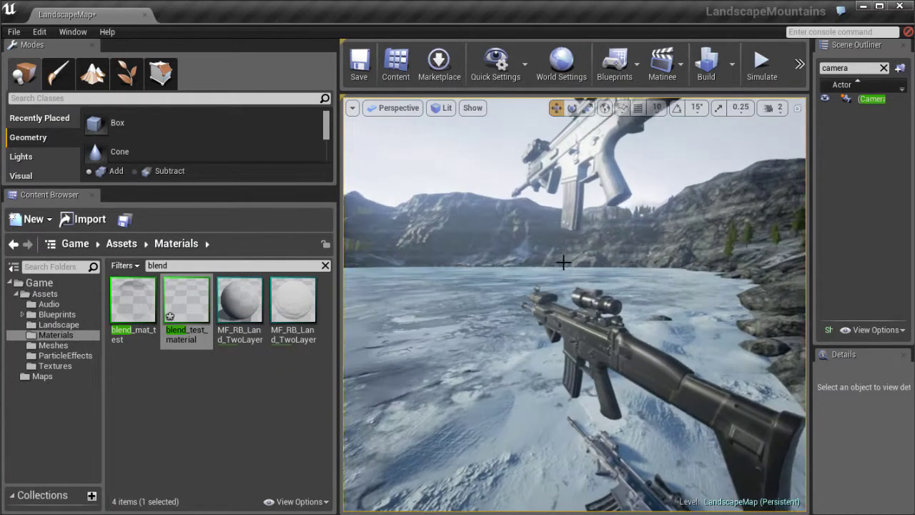
left_click_drag(586, 286, 837, 307, "alt")
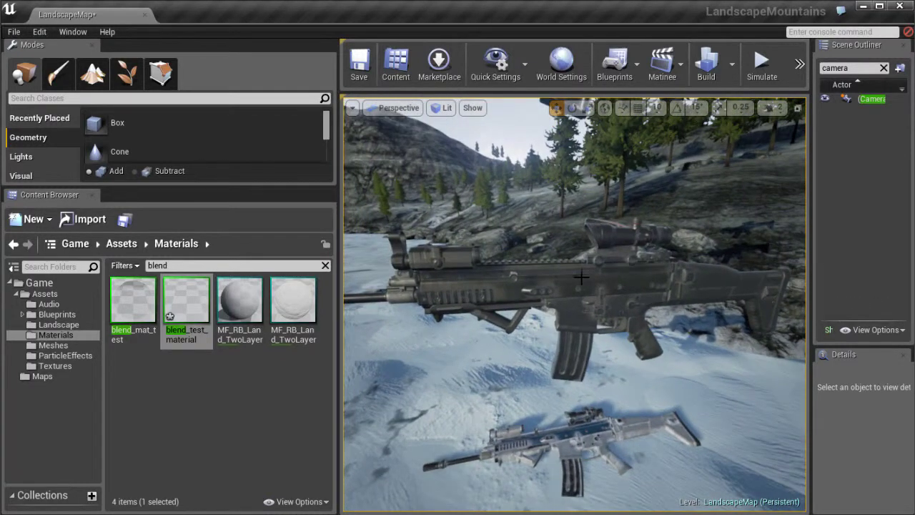
left_click_drag(587, 277, 686, 262, "alt")
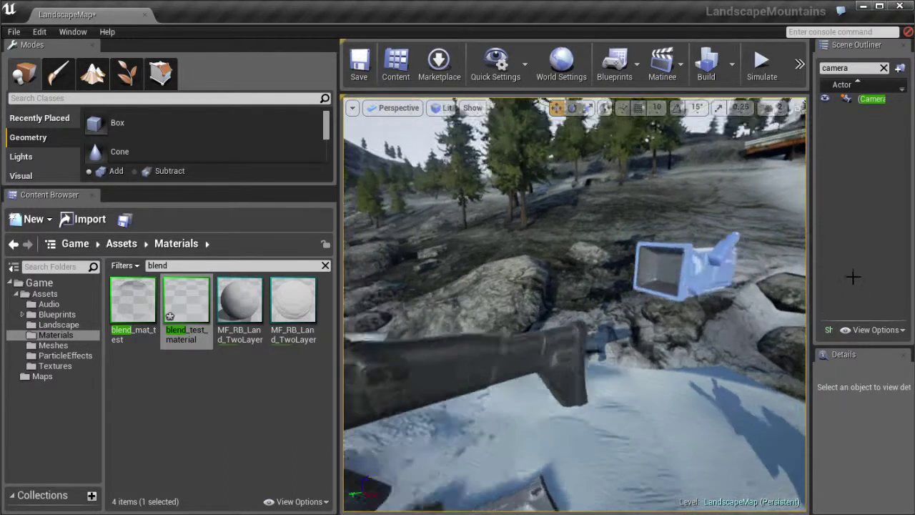
left_click(637, 348)
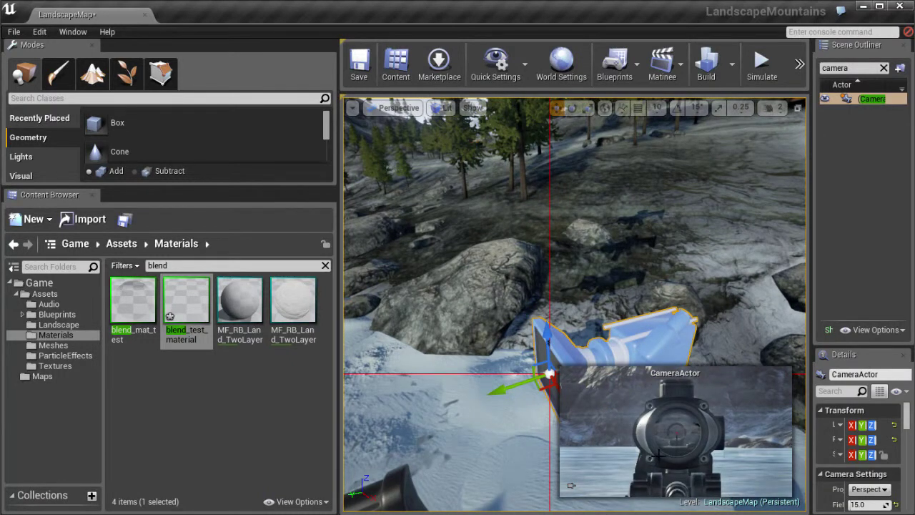
Step: Widen the Scene Outliner and Details area and heighten Details so the camera settings are readable
right_click_drag(625, 309, 790, 267)
left_click_drag(810, 240, 686, 300)
left_click_drag(801, 350, 801, 180)
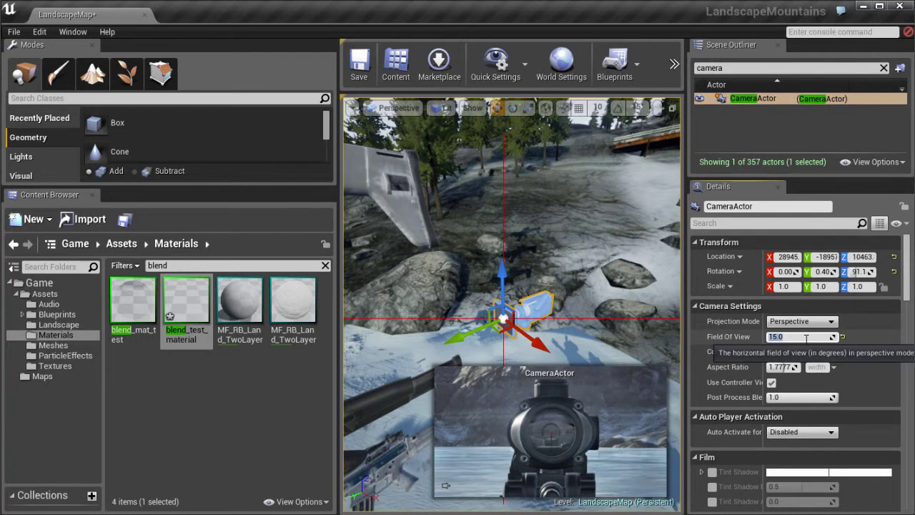
Step: Try the camera's default field of view of 90, and set it back to 15
key("Return")
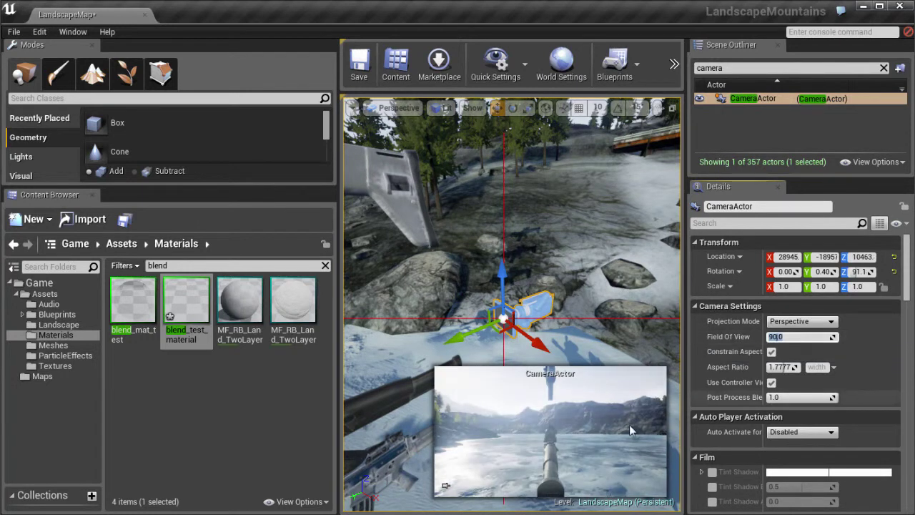
type("1")
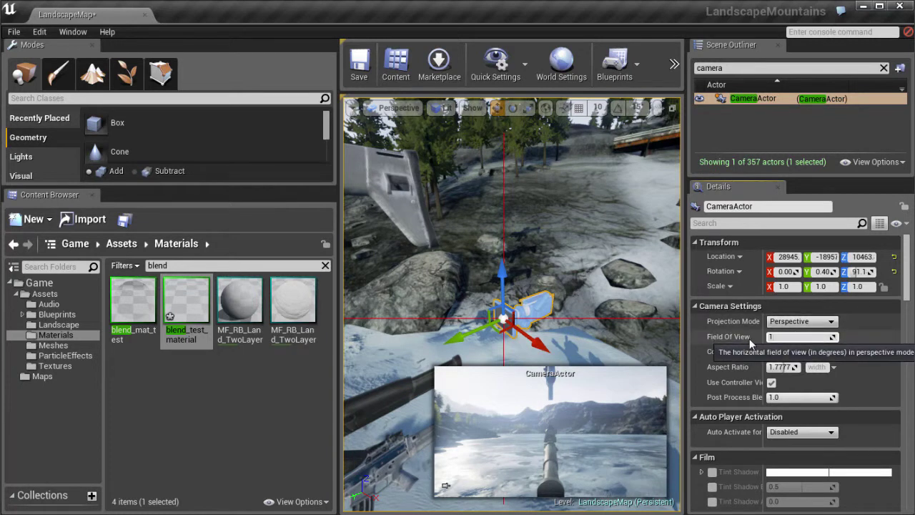
type("5")
key("Return")
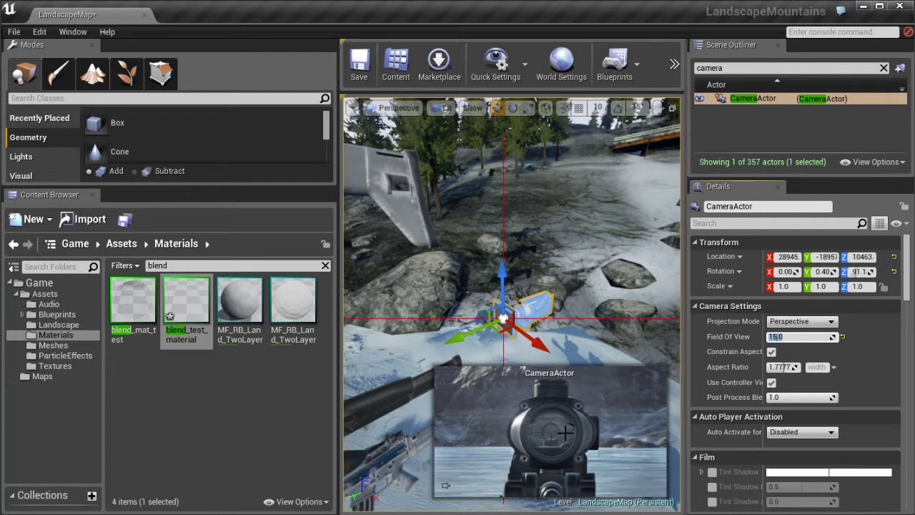
Step: Narrow the Content Browser to widen the viewport, and view the rifle alongside the camera preview
right_click_drag(532, 261, 542, 298)
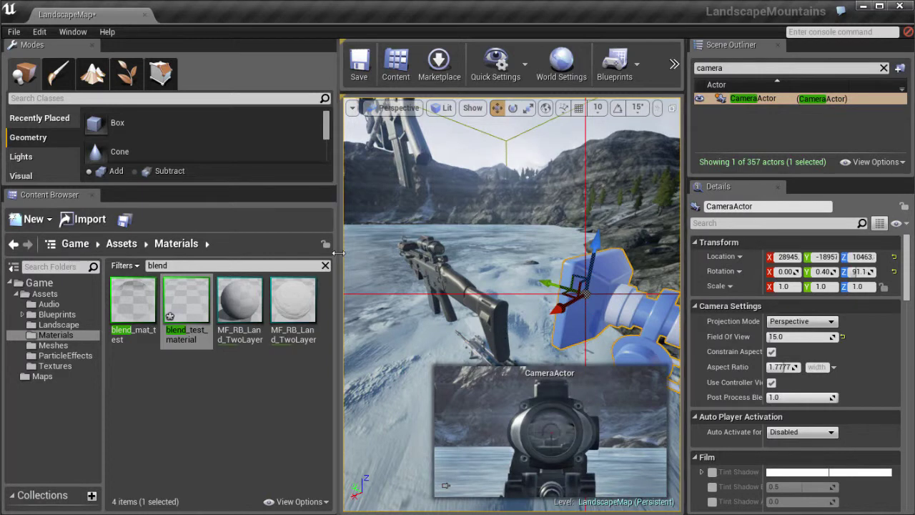
left_click_drag(340, 265, 246, 270)
left_click_drag(333, 305, 402, 315)
right_click_drag(402, 315, 323, 314)
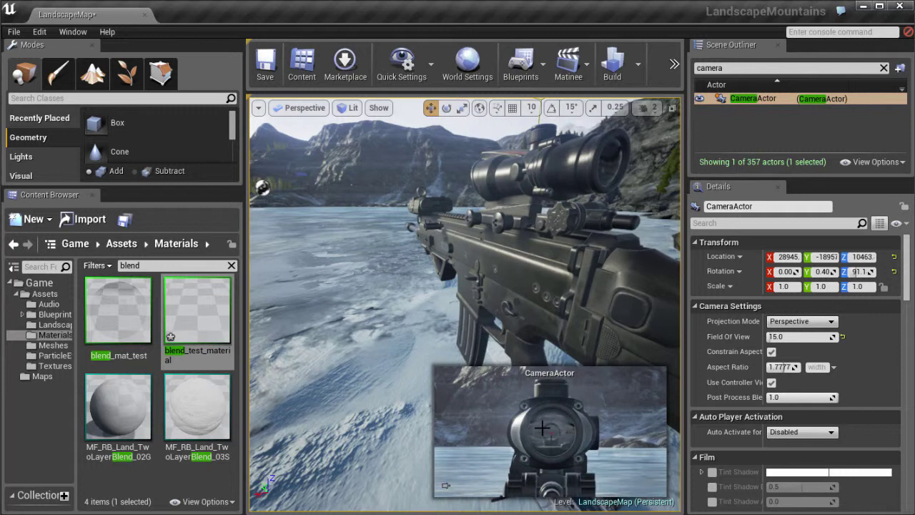
right_click_drag(505, 312, 607, 327)
Step: Add the rifle to the camera selection and rotate both together around the vertical axis with the camera preview pinned
left_click(459, 306, "ctrl")
mouse_move(389, 338)
right_mouse_down()
mouse_move(359, 350)
mouse_move(384, 350)
right_mouse_up()
key("e")
left_click_drag(402, 351, 450, 368)
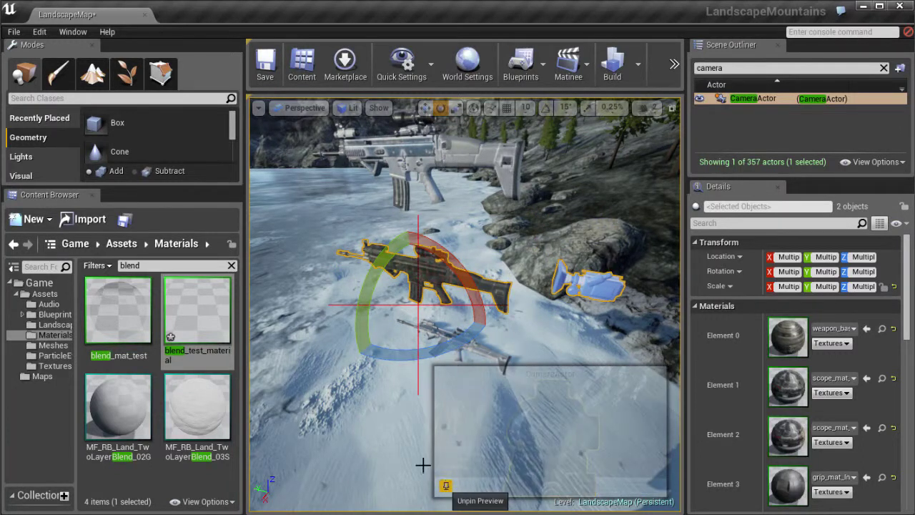
key("s")
right_click_drag(457, 305, 441, 322)
left_click_drag(431, 345, 461, 333)
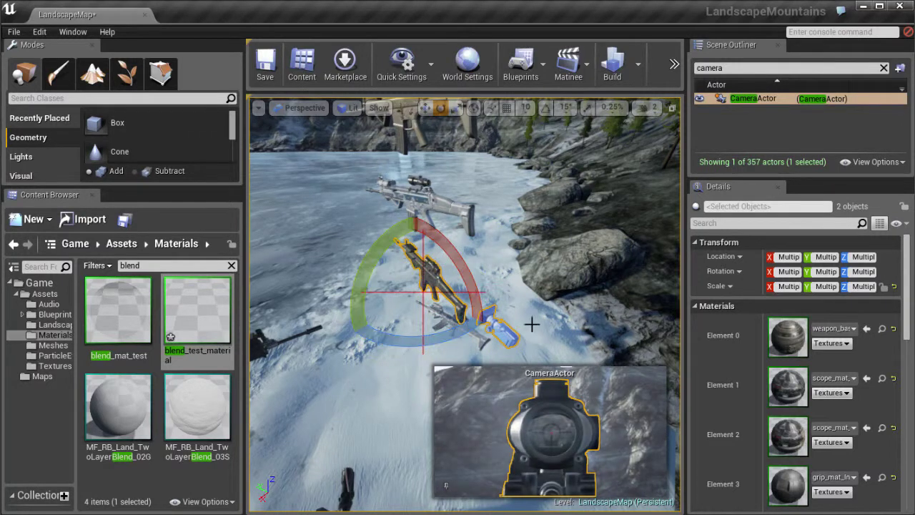
Step: Narrow the Scene Outliner, Details, Modes and Content Browser areas to widen the viewport
right_click(530, 299)
left_click(682, 193)
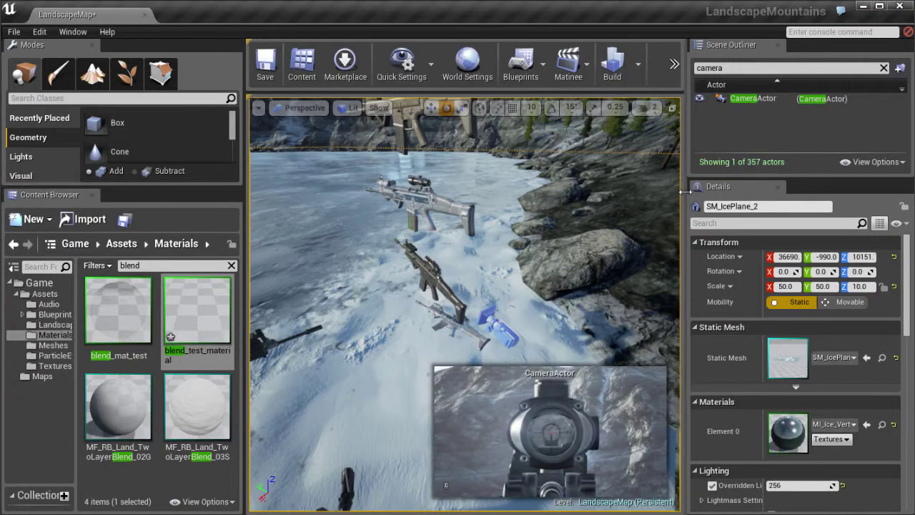
left_click_drag(819, 206, 848, 206)
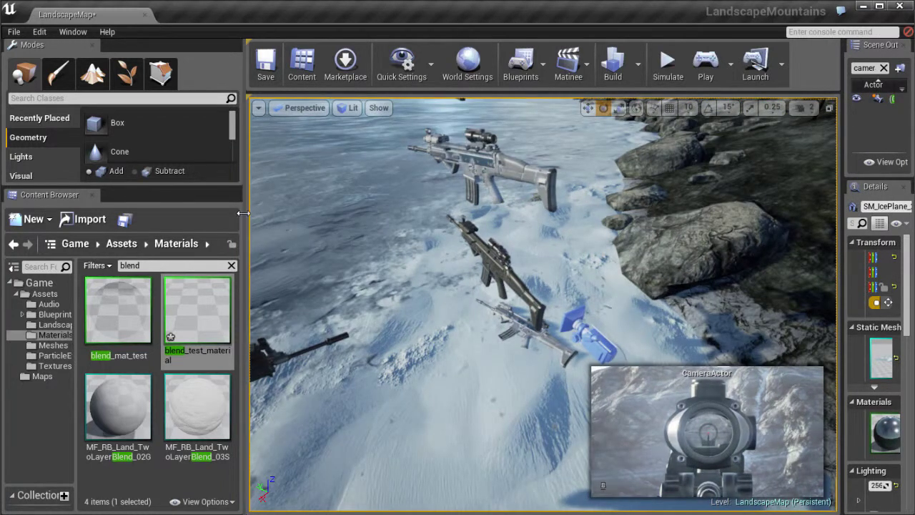
left_click_drag(247, 213, 87, 213)
Step: Select the dark rifle together with the camera and rotate both so the scope looks out across the frozen lake
right_click_drag(410, 283, 433, 339)
left_click(422, 263)
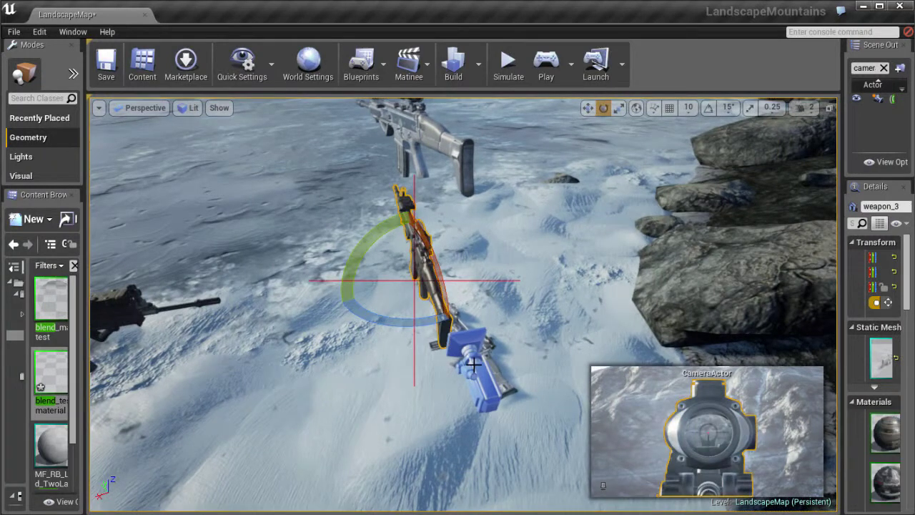
left_click(473, 361, "ctrl")
left_click_drag(437, 390, 390, 393)
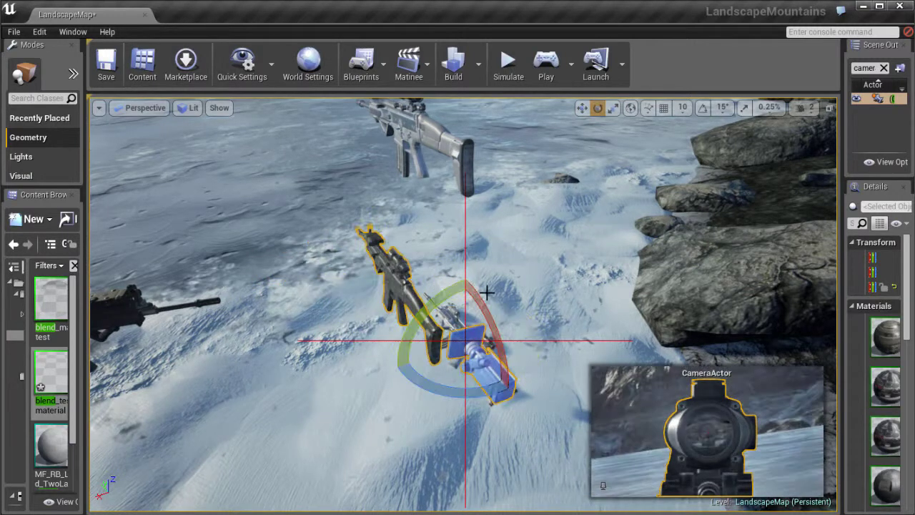
left_click_drag(450, 285, 347, 341)
Step: Examine the dark rifle's front sight and receiver up close, and clear the selection
right_click_drag(416, 275, 473, 204)
left_click(416, 275, "ctrl")
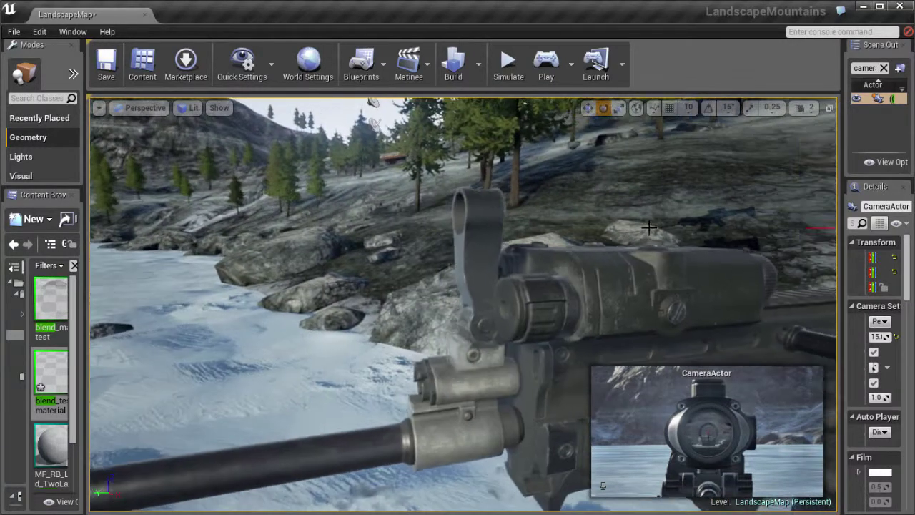
left_click(473, 204)
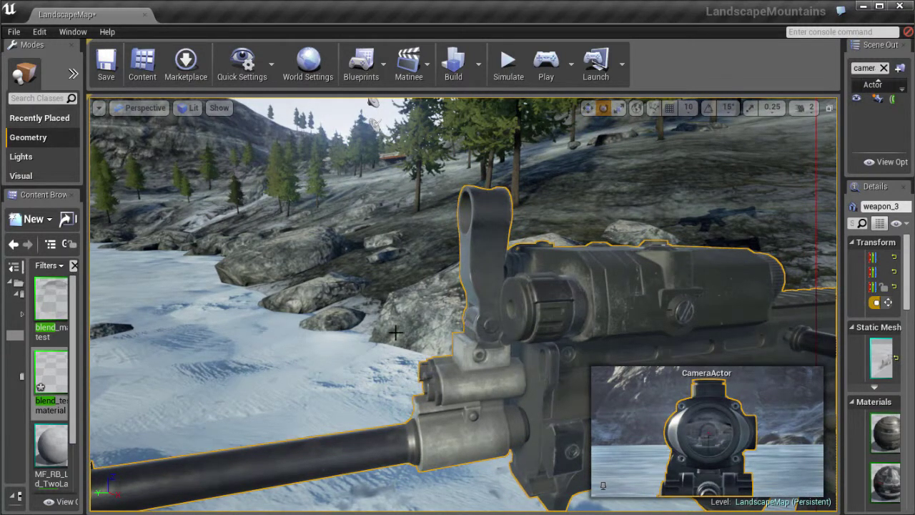
right_click_drag(492, 330, 236, 354)
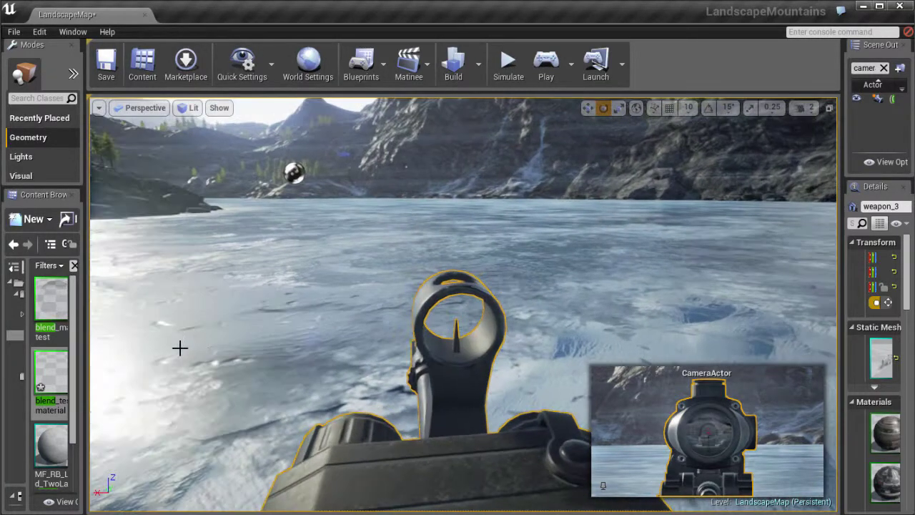
left_click_drag(179, 347, 443, 361, "alt")
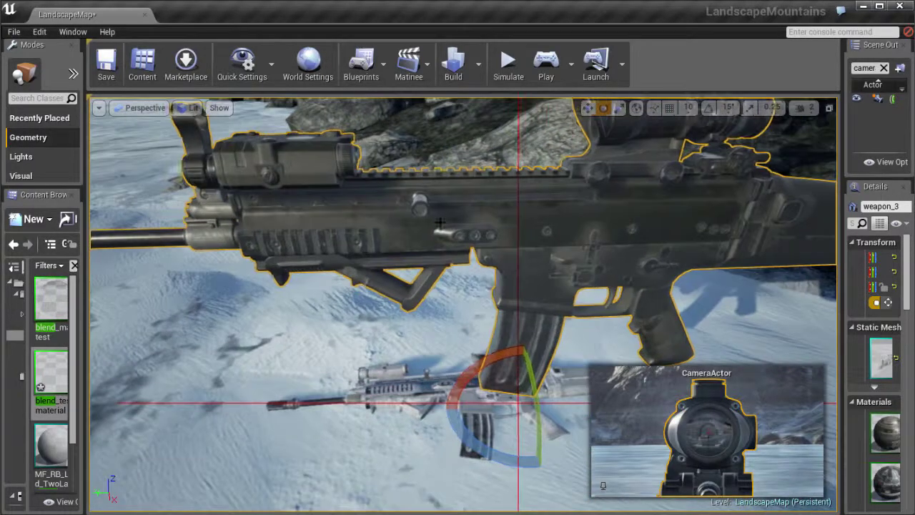
key("Escape")
Step: Examine the differently textured rifles in the snowy scene from several angles alongside the pinned camera preview
right_click_drag(440, 223, 295, 228)
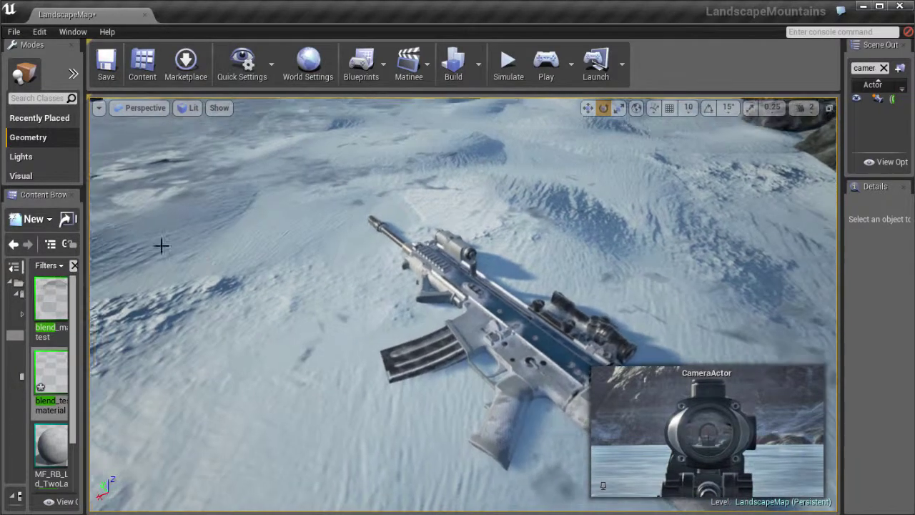
right_click_drag(161, 245, 11, 197)
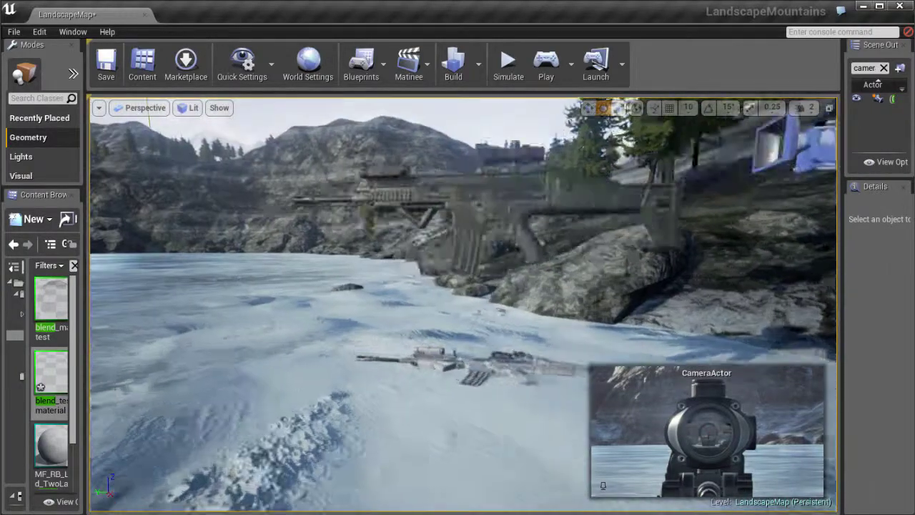
right_click_drag(40, 172, 75, 177)
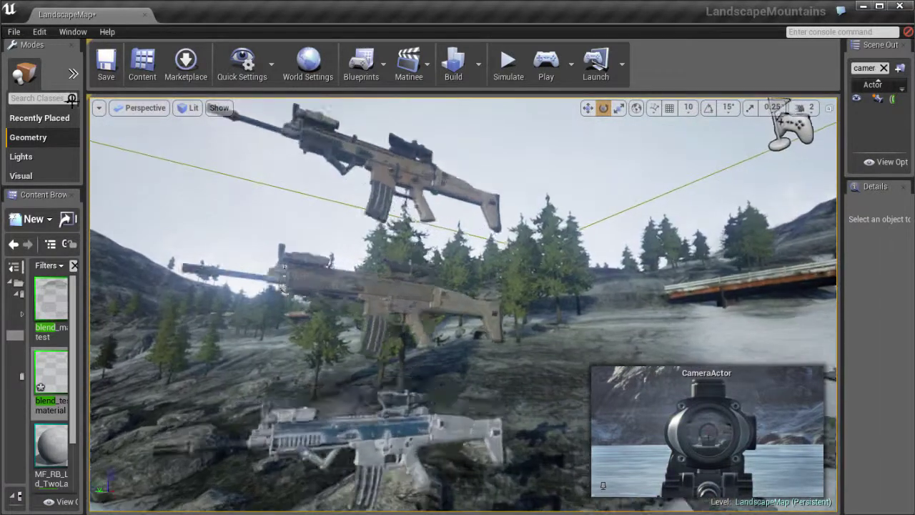
right_click_drag(72, 100, 277, 134)
left_click(364, 232)
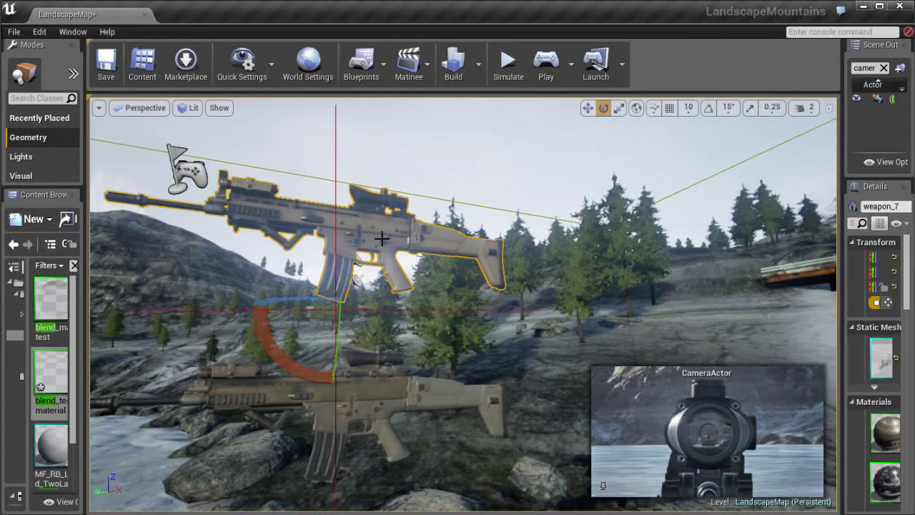
key("Escape")
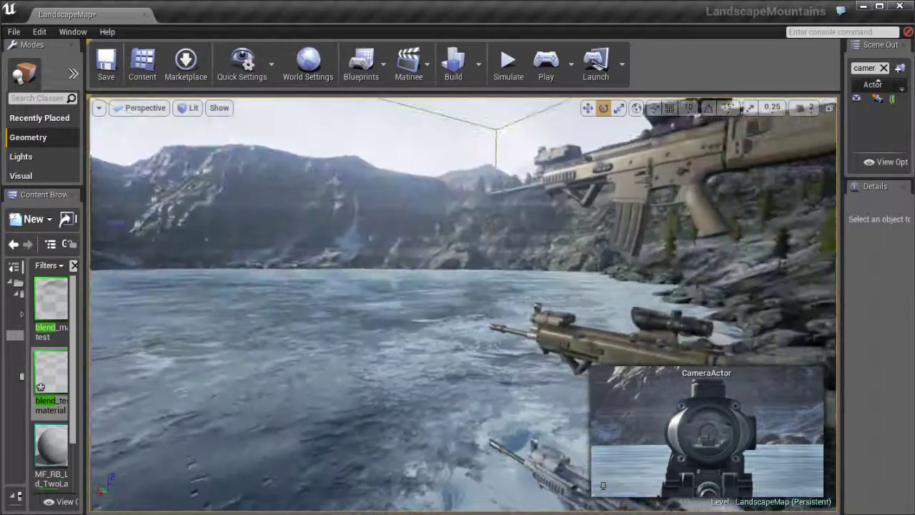
right_click_drag(462, 304, 472, 371)
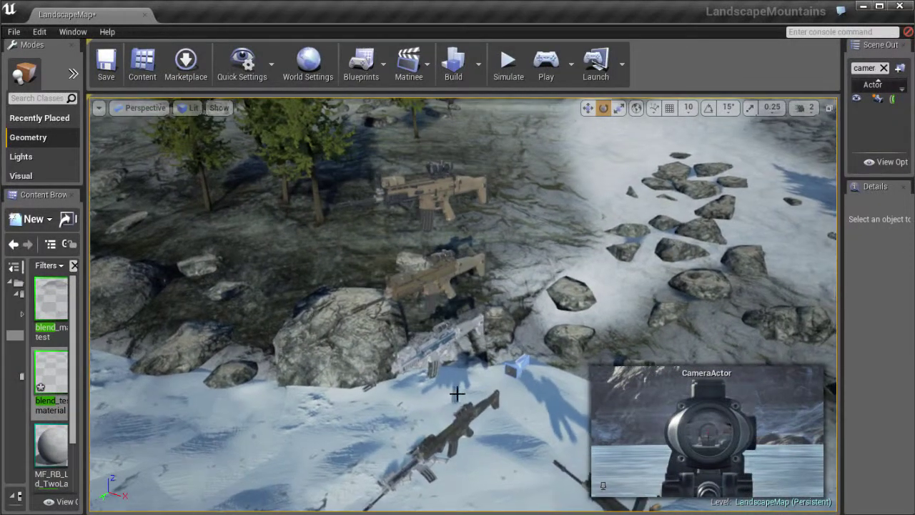
right_click_drag(457, 393, 458, 395)
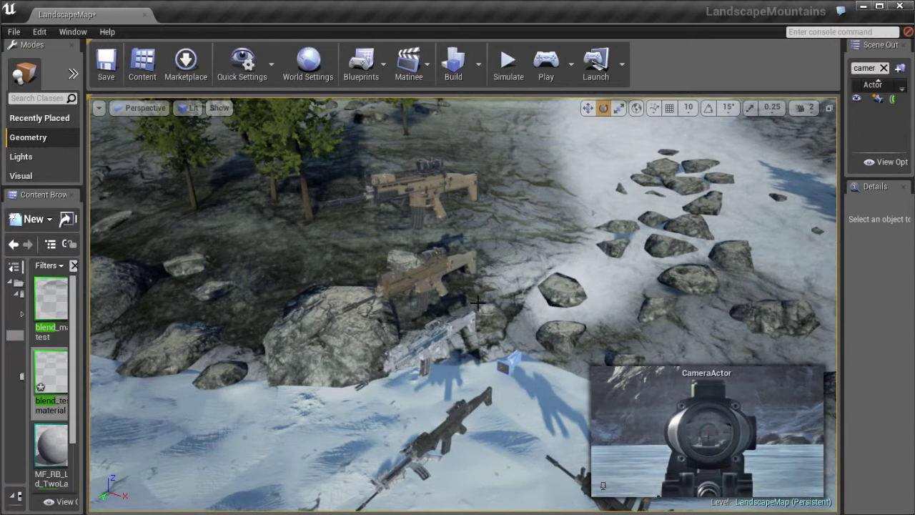